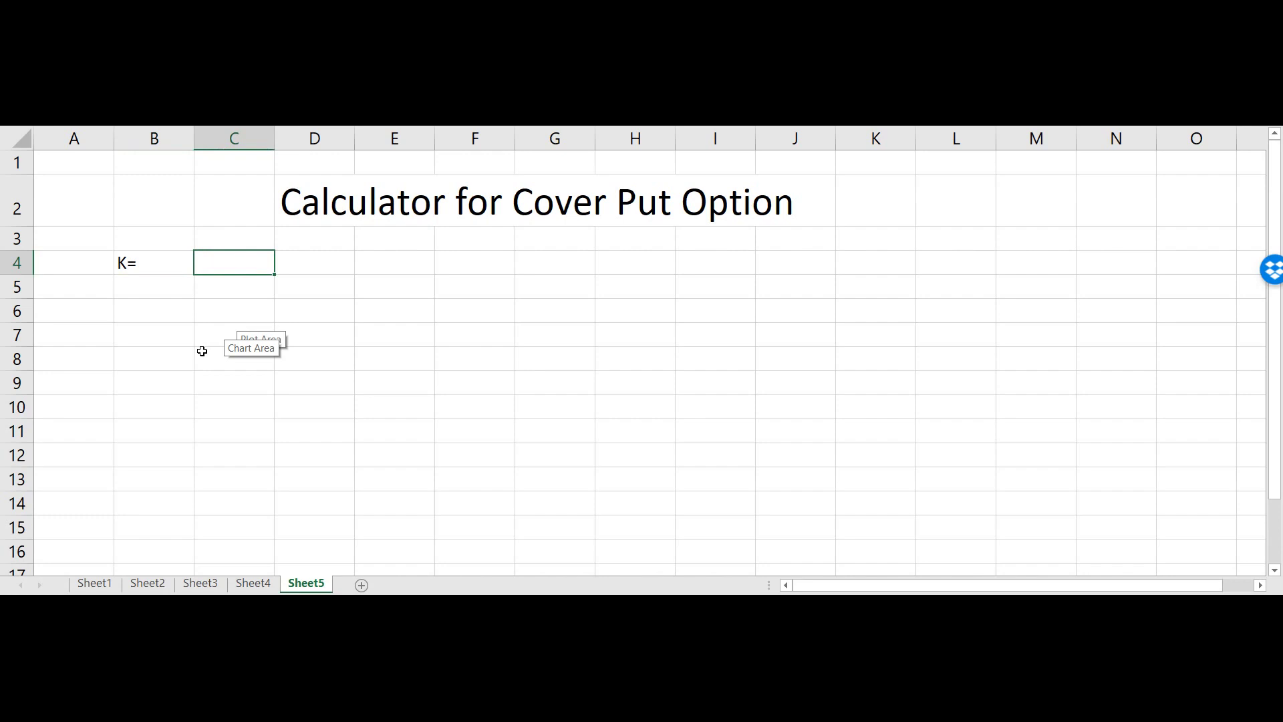
# Enter 400 for K in C4, then add the label "P=" in B5 with the value 100 in C5.
pyautogui.write('400')
pyautogui.press('Return')
pyautogui.write('P')
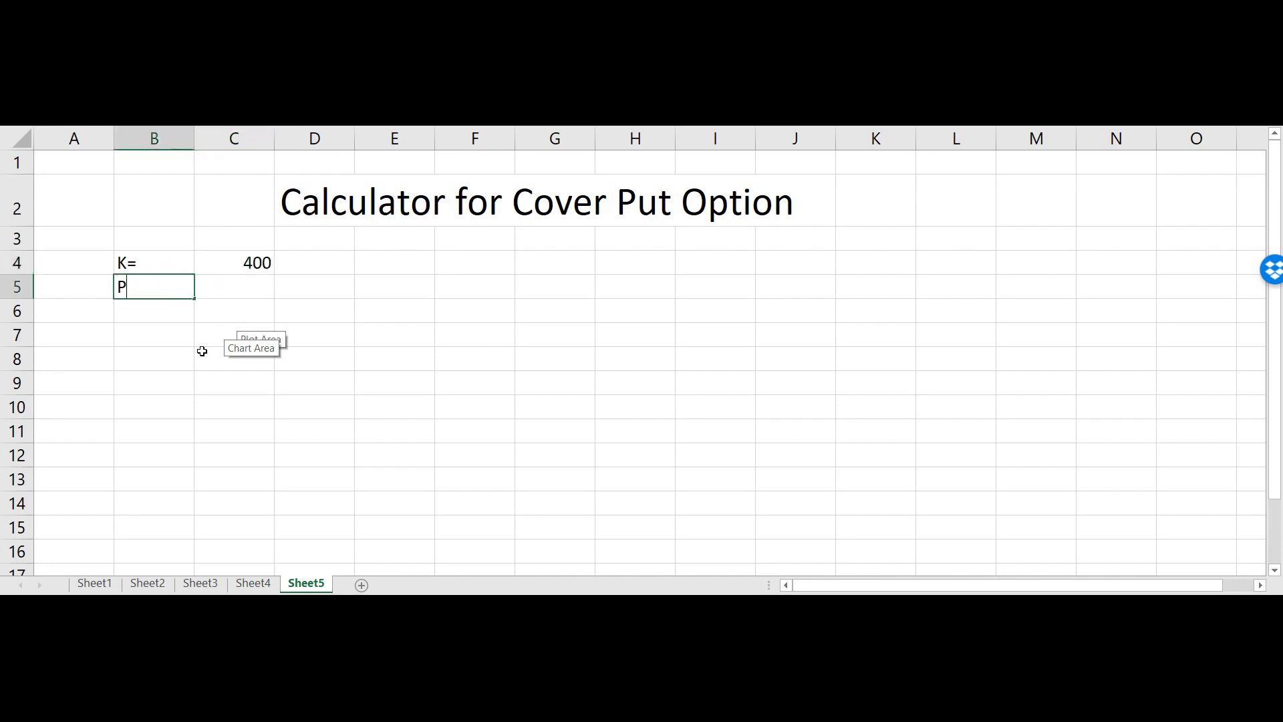
pyautogui.write('=')
pyautogui.press('Tab')
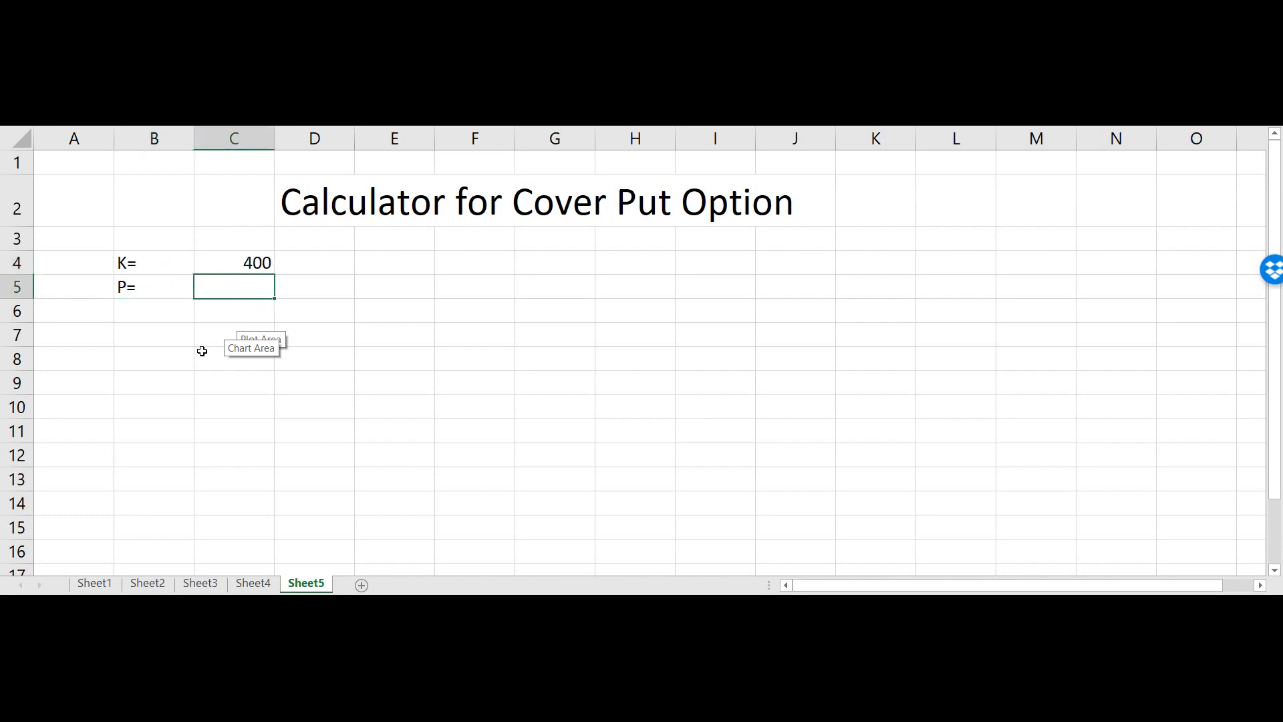
pyautogui.write('100')
pyautogui.press('Return')
# Start a "Stock" column in B8 with 0 in B9 and the formula =10+B9 in B10.
pyautogui.press('Down')
pyautogui.press('Down')
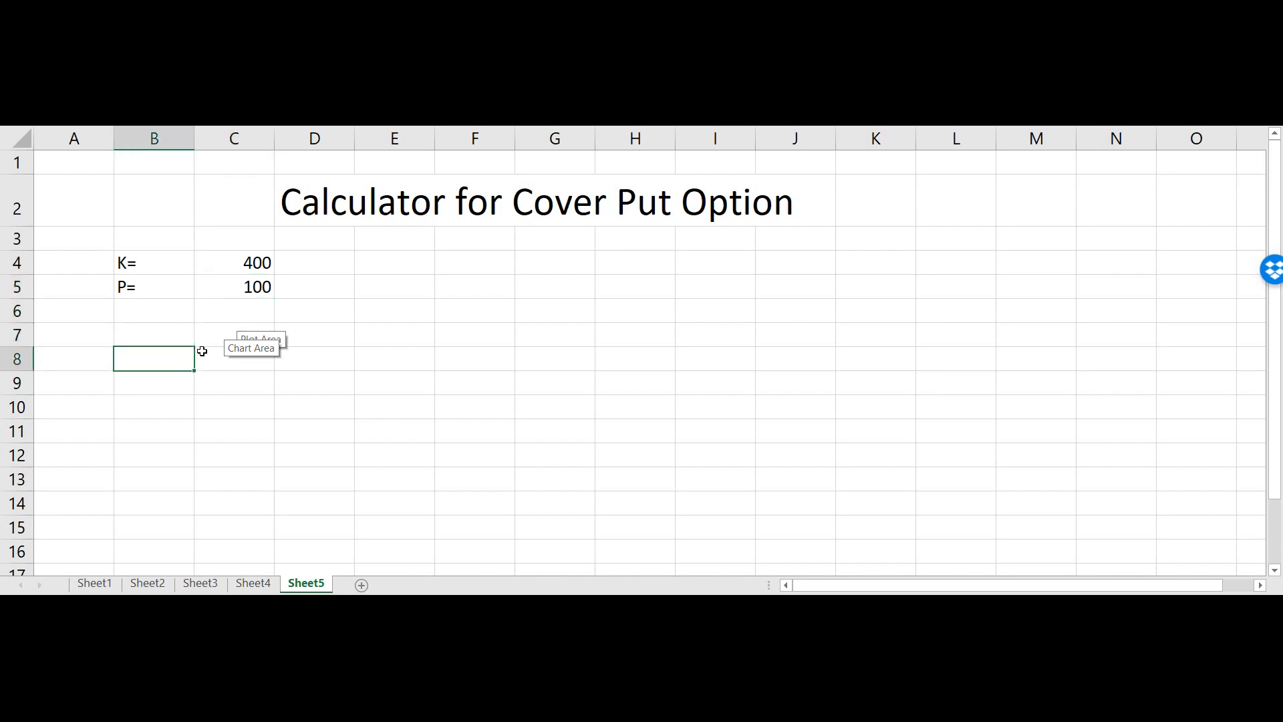
pyautogui.write('Stock')
pyautogui.press('Return')
pyautogui.write('0')
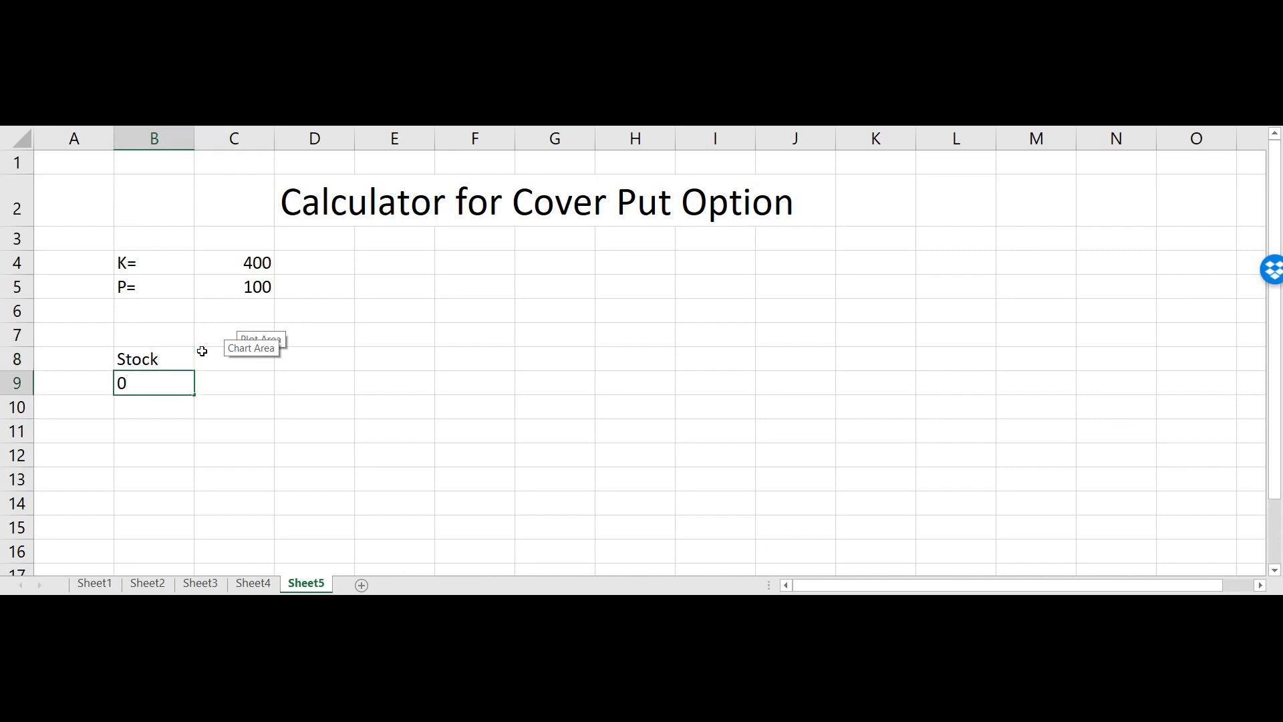
pyautogui.press('Return')
pyautogui.write('=10')
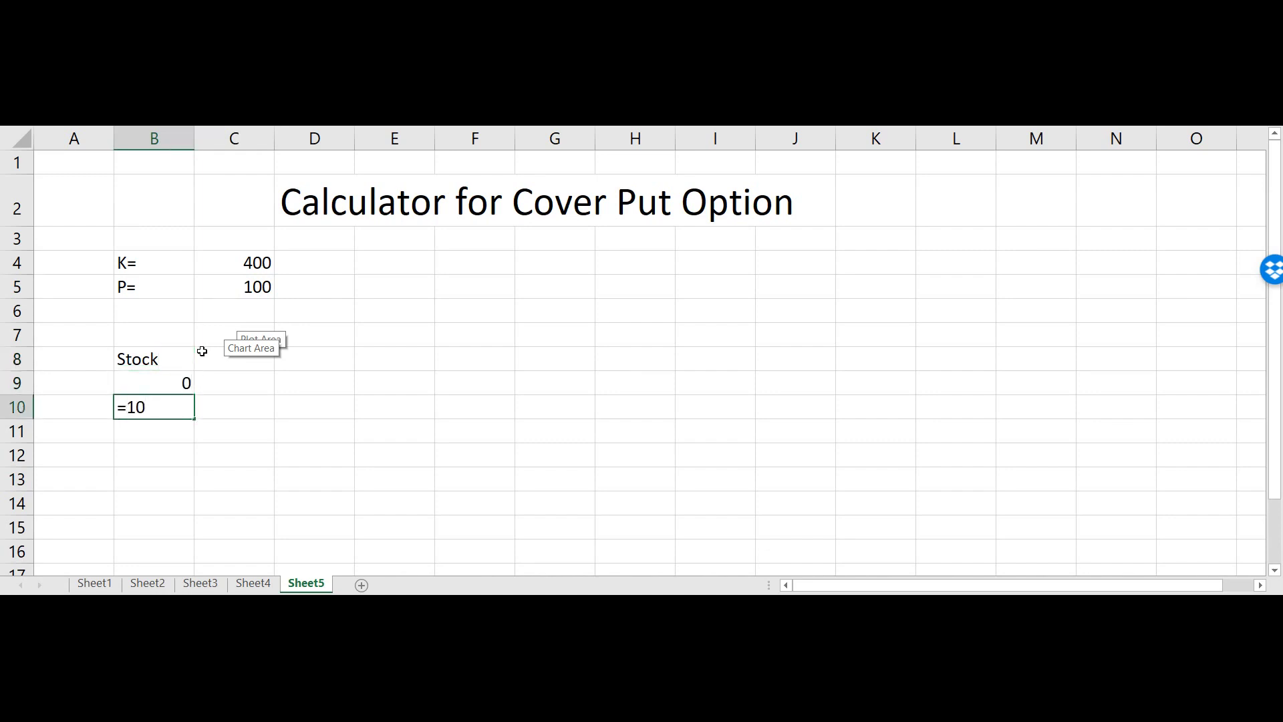
pyautogui.write('+')
pyautogui.click(155, 383)
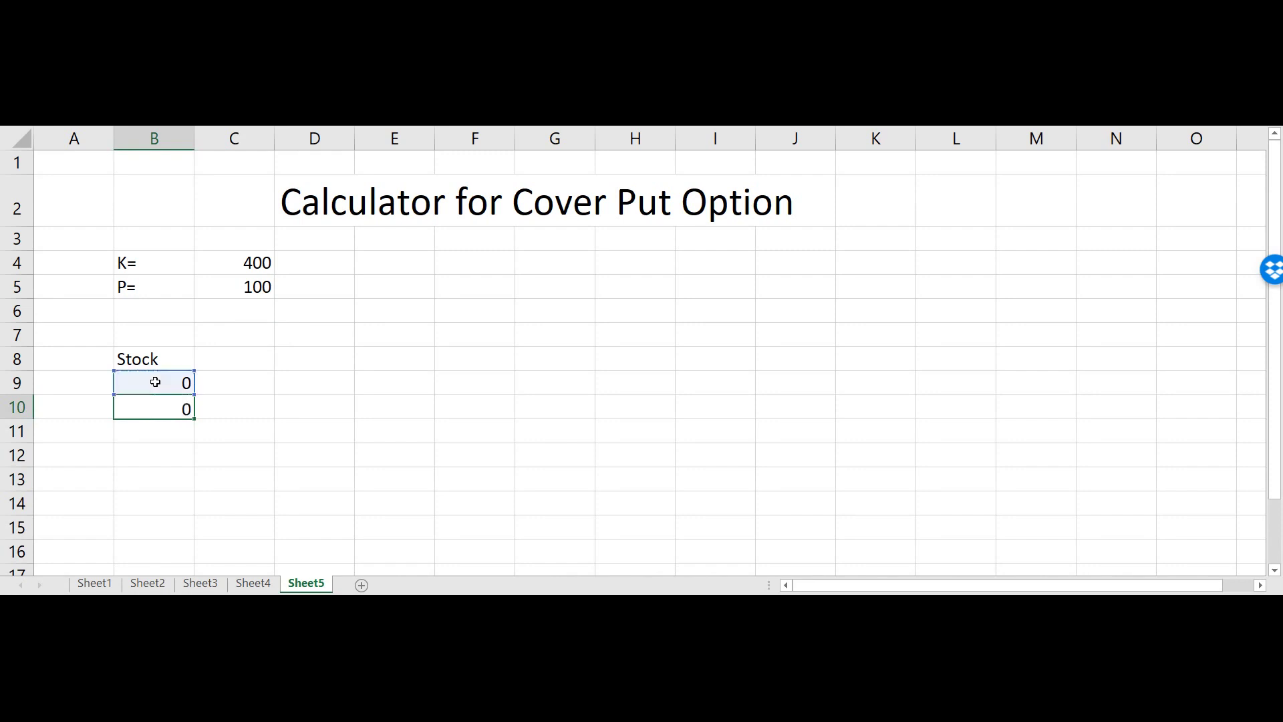
pyautogui.press('Return')
# Fill the B10 formula down column B past row 320 and center the stock values from B9 down.
pyautogui.click(182, 407)
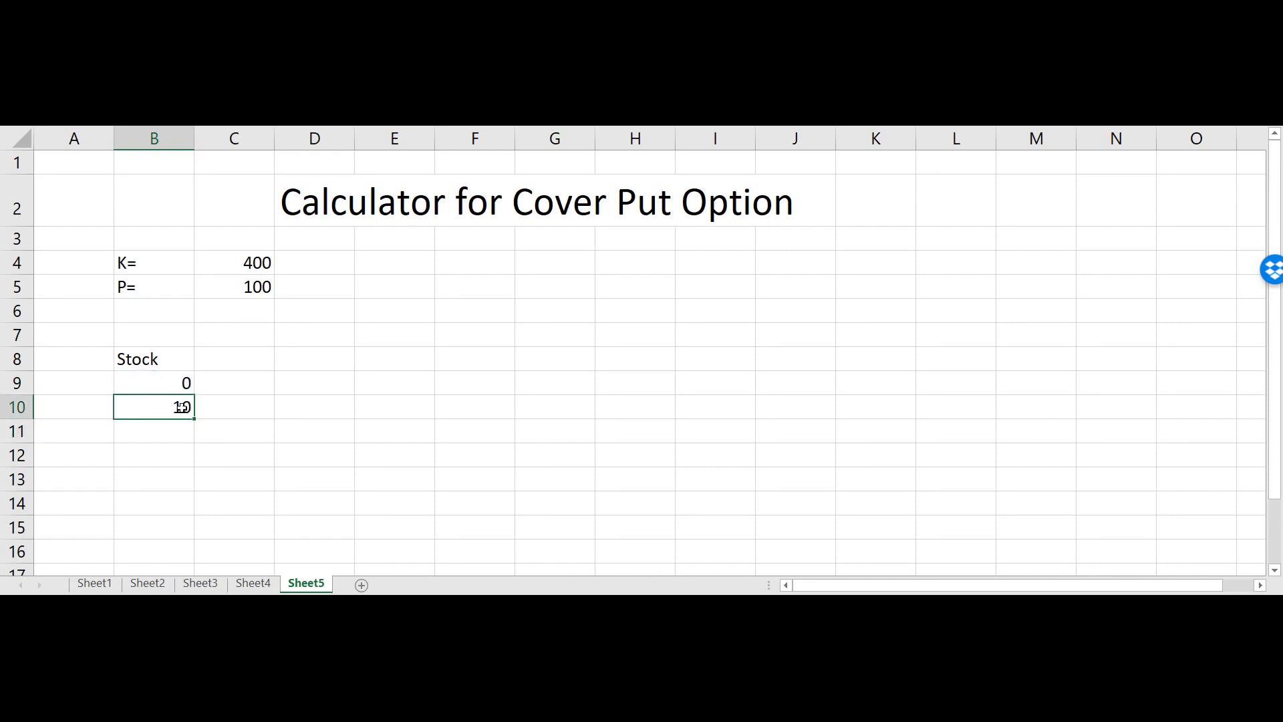
pyautogui.moveTo(194, 419); pyautogui.dragTo(190, 535)
pyautogui.scroll(5, 294, 365)
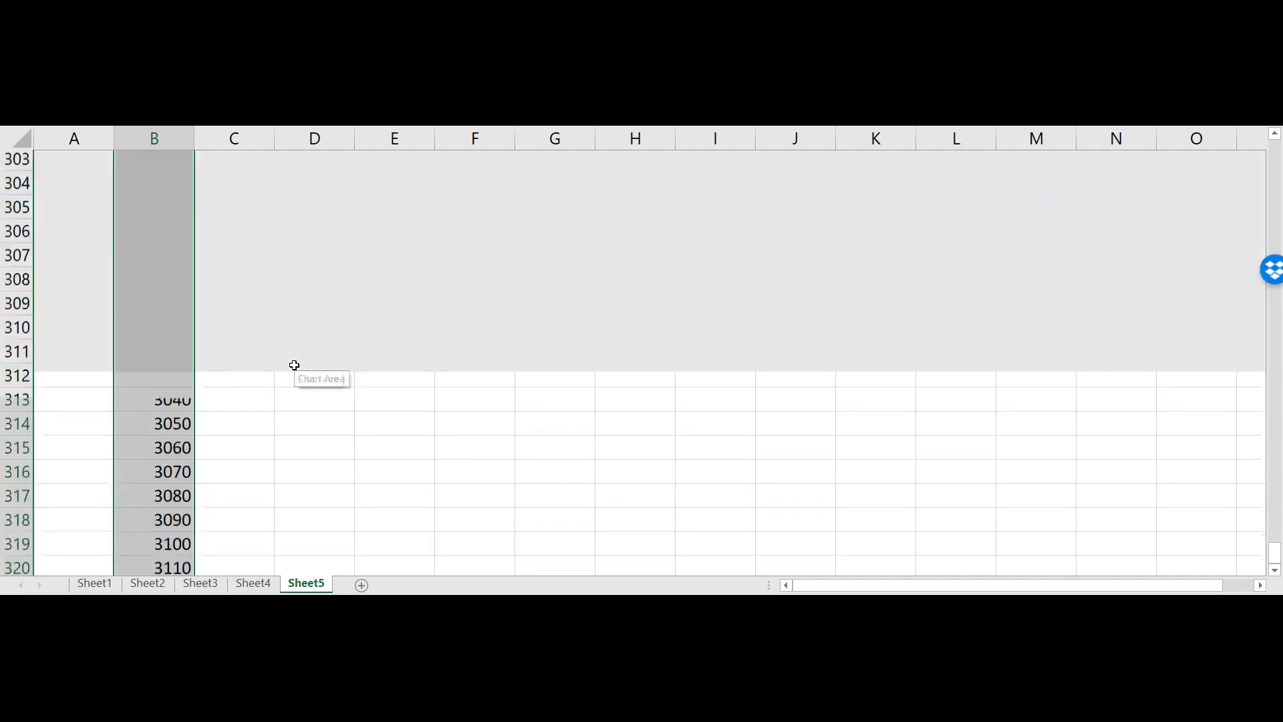
pyautogui.scroll(20, 294, 365)
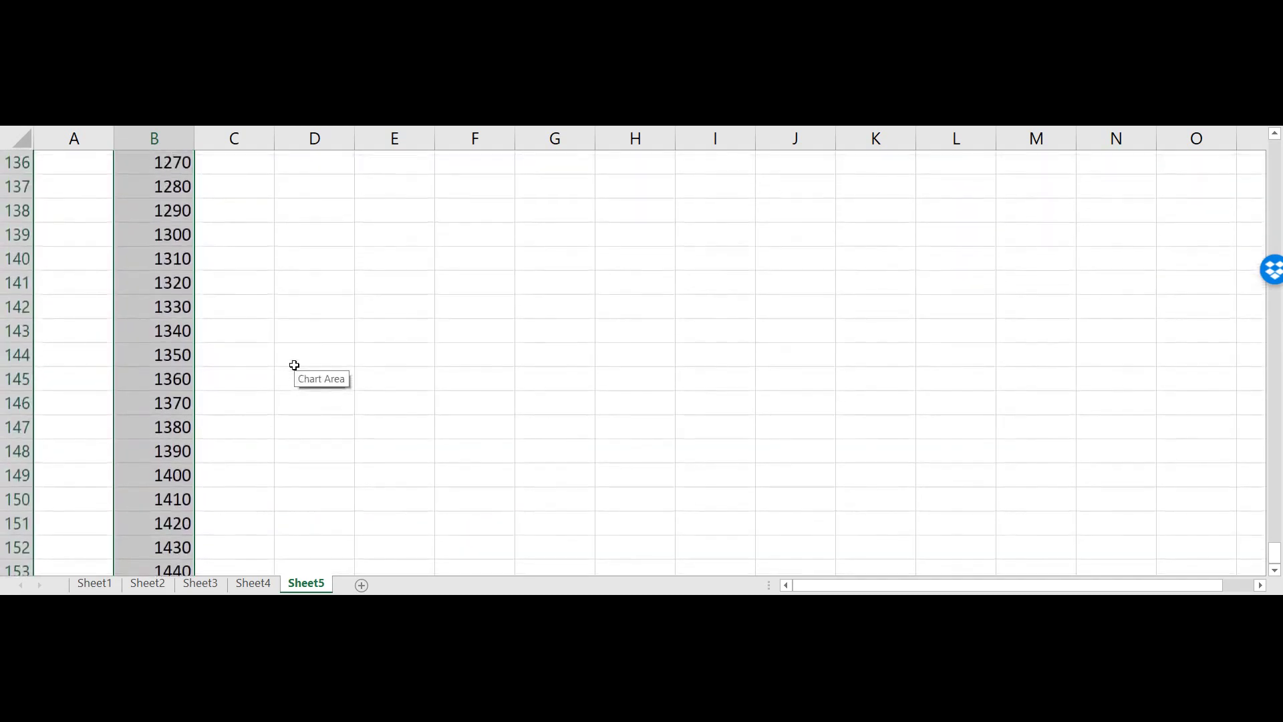
pyautogui.scroll(20, 294, 365)
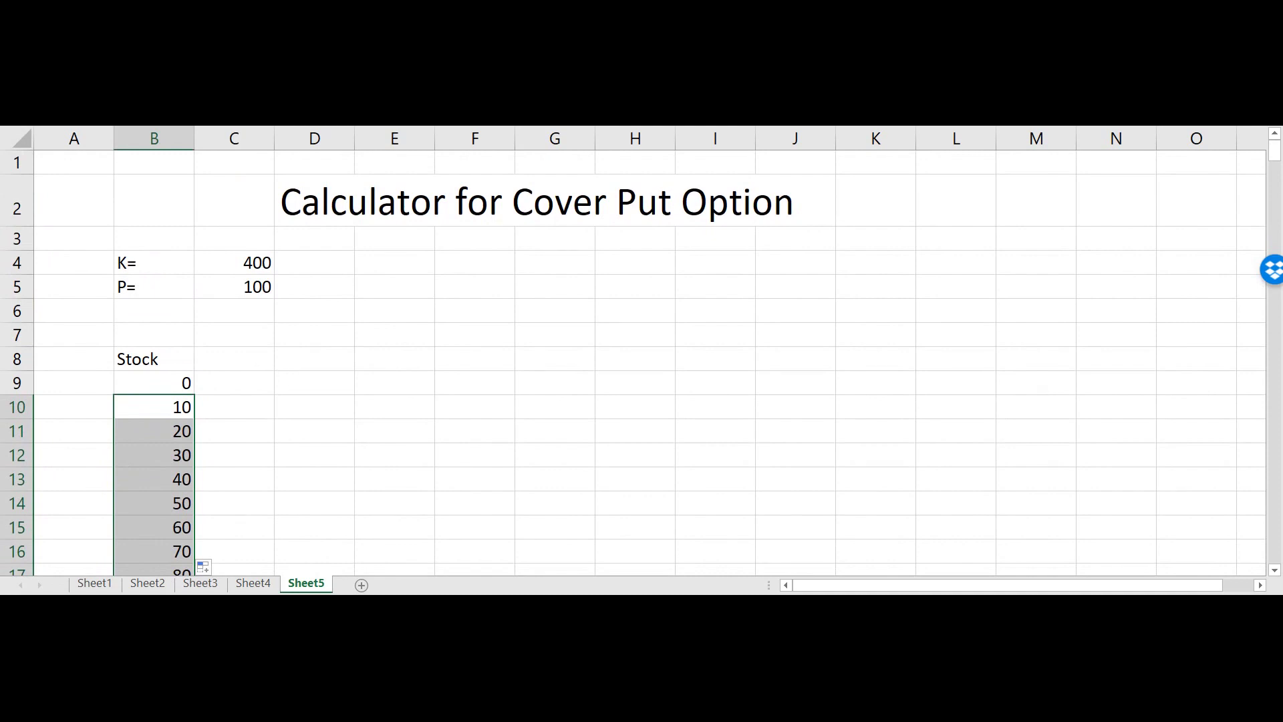
pyautogui.click(177, 380)
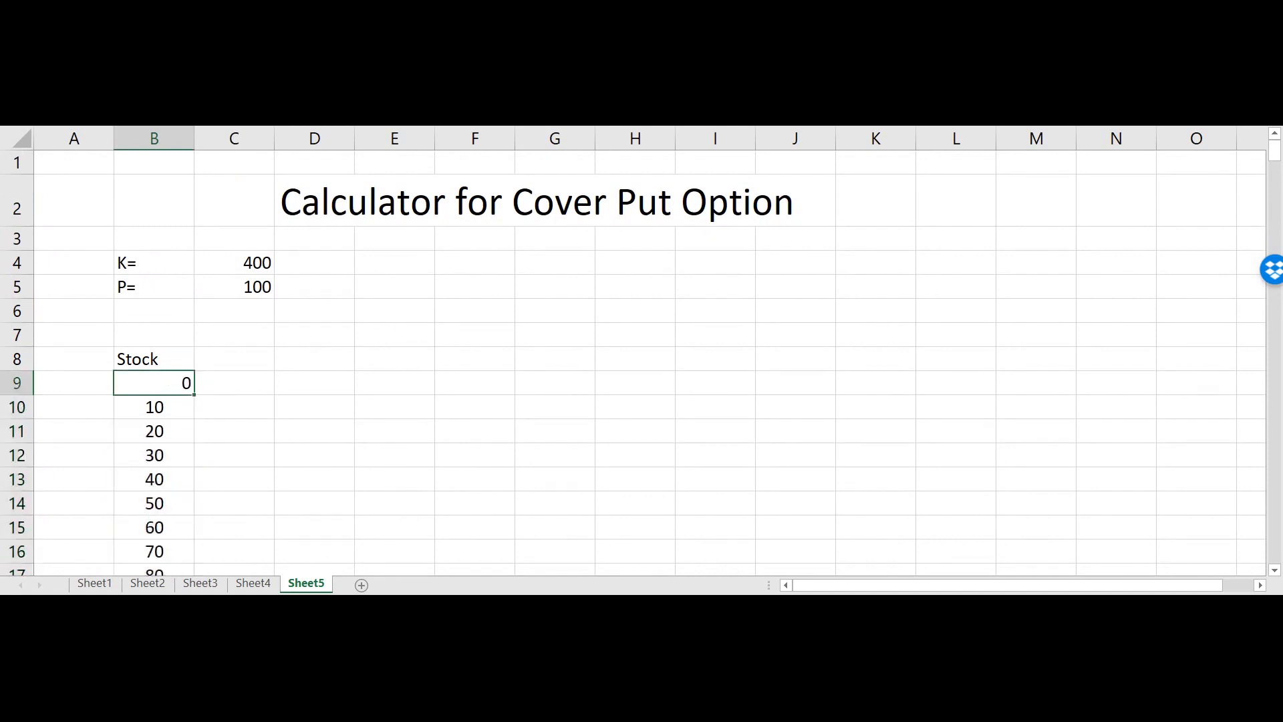
pyautogui.click(321, 78)
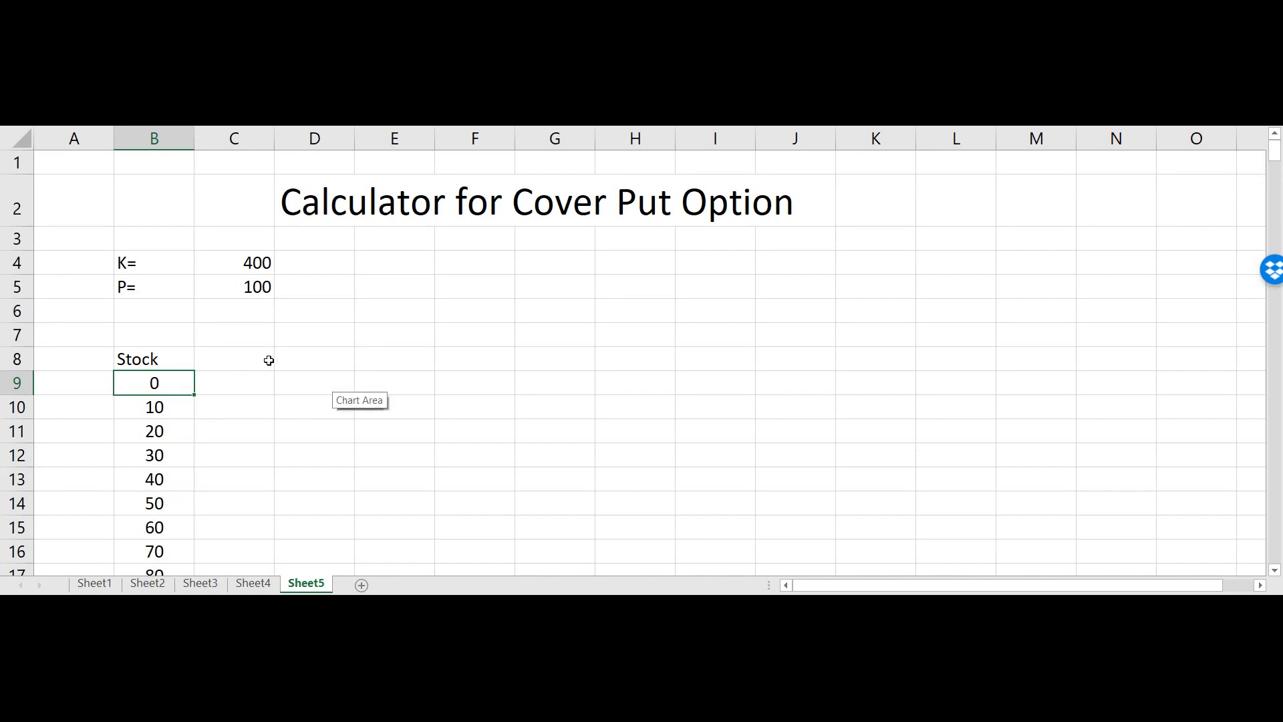
# Enter the heading "Profit from Selling Put Option" in D8.
pyautogui.click(290, 360)
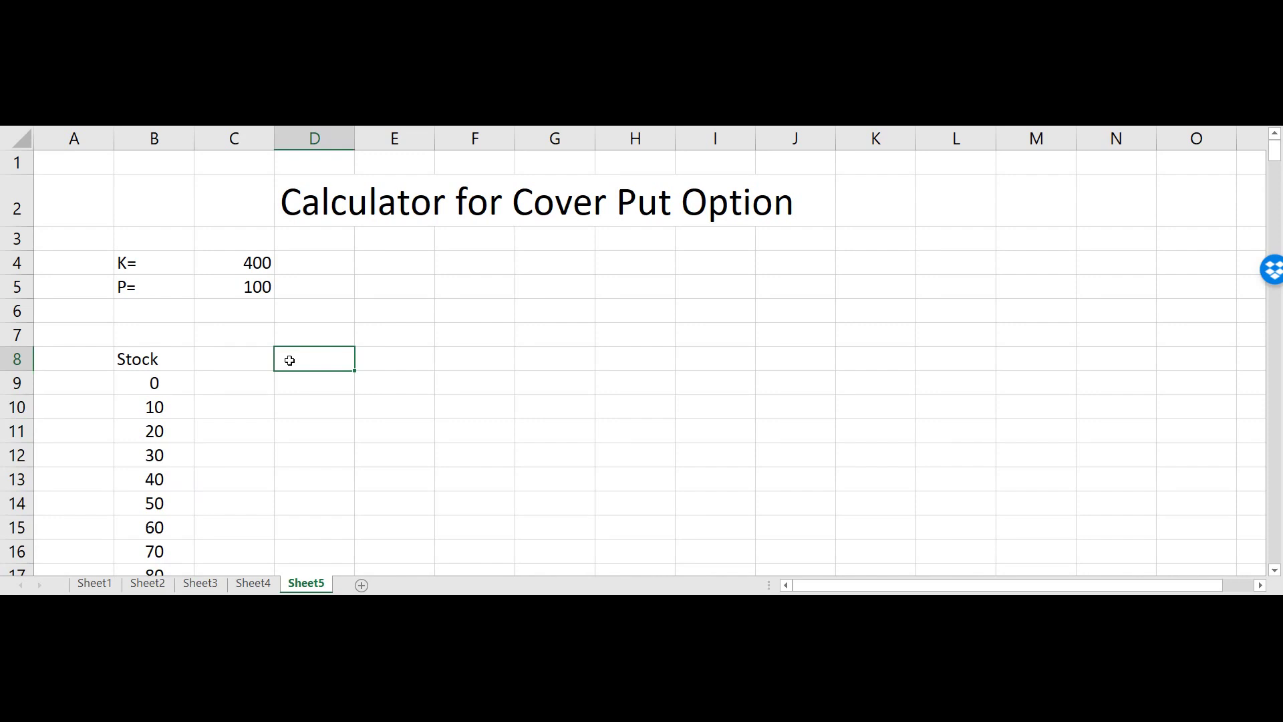
pyautogui.write('Profit from Selling')
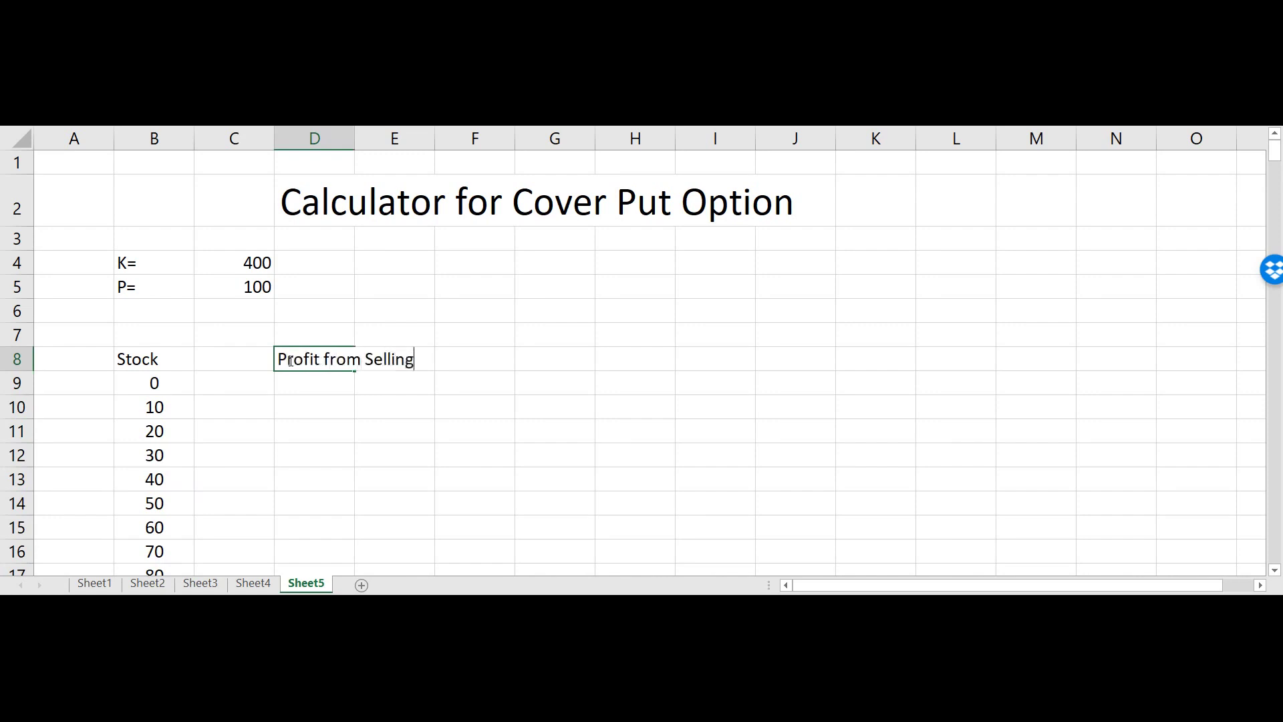
pyautogui.write(' Put Option')
pyautogui.press('Return')
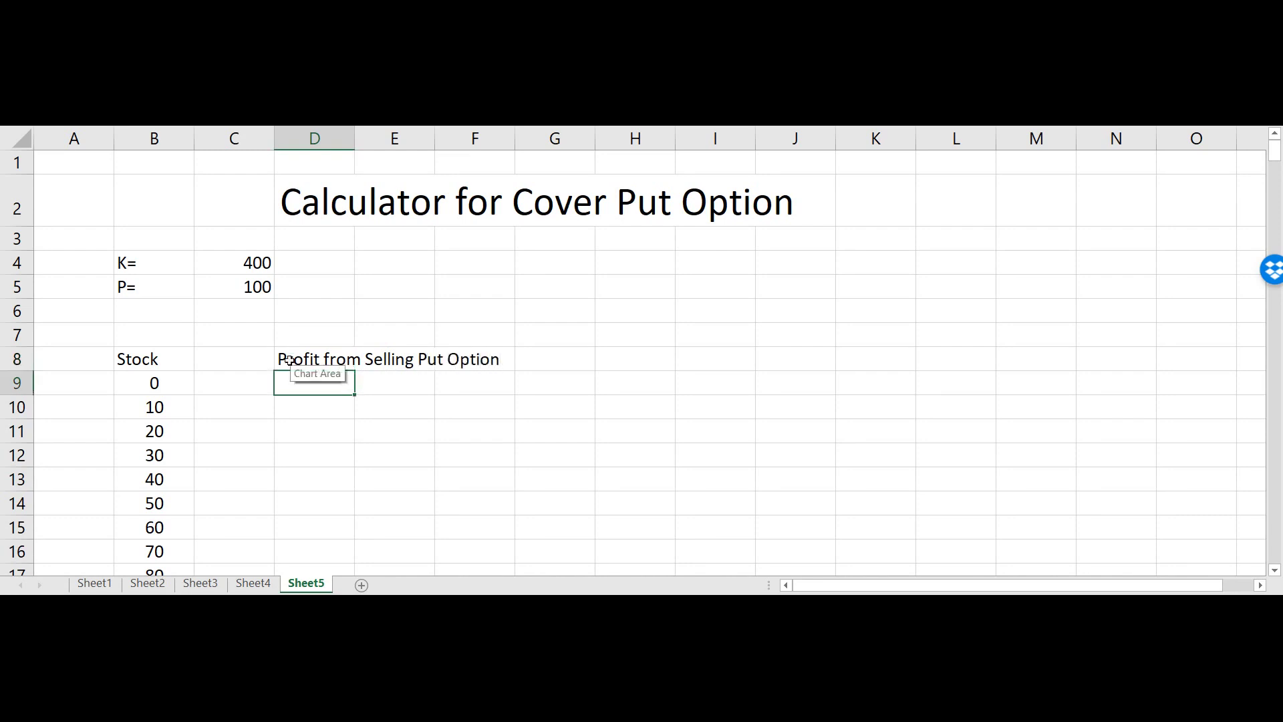
# Calculate the put option's selling profit in D9 with the formula =IF(B9>C4,C5,B9-C4+C5).
pyautogui.write('=if(')
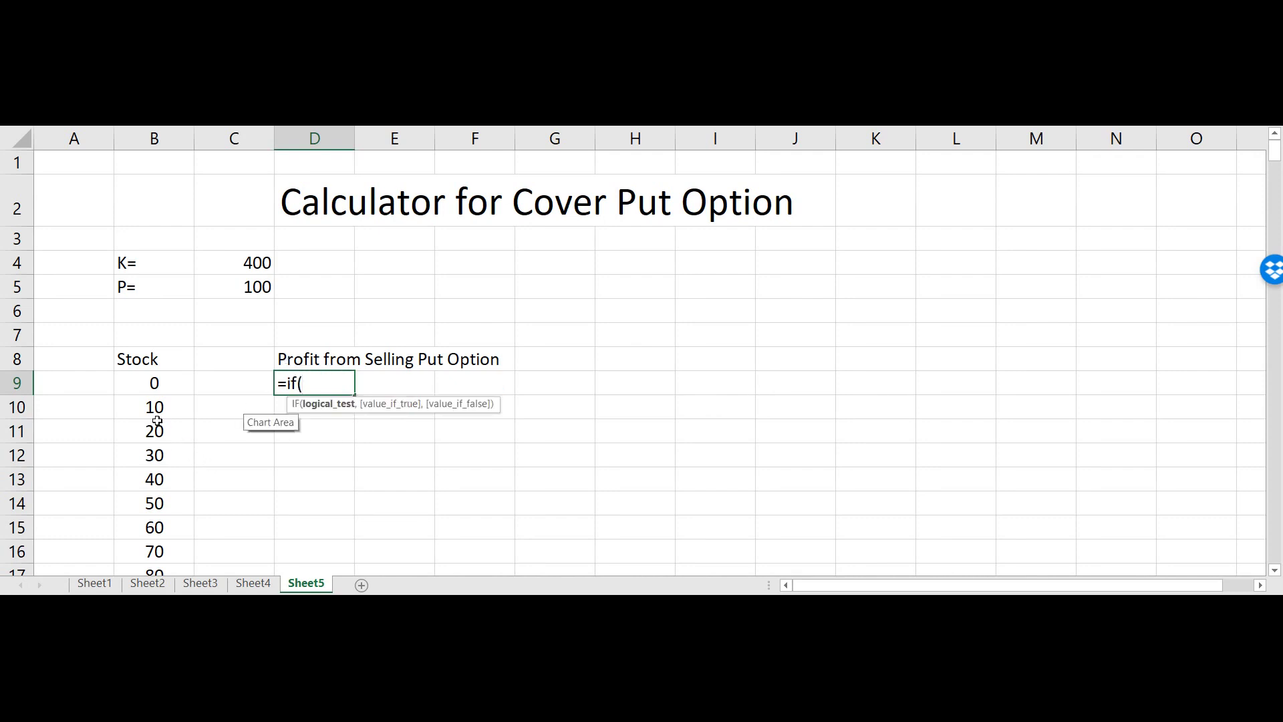
pyautogui.click(169, 381)
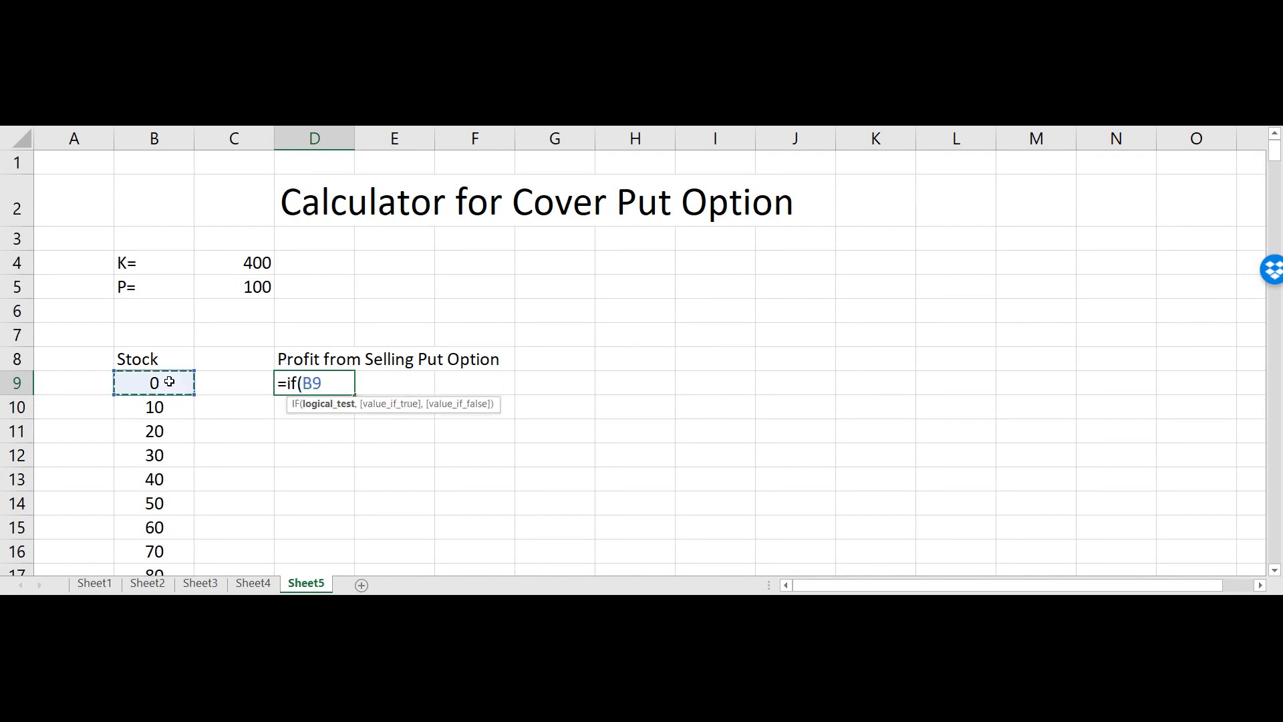
pyautogui.write('>')
pyautogui.click(236, 259)
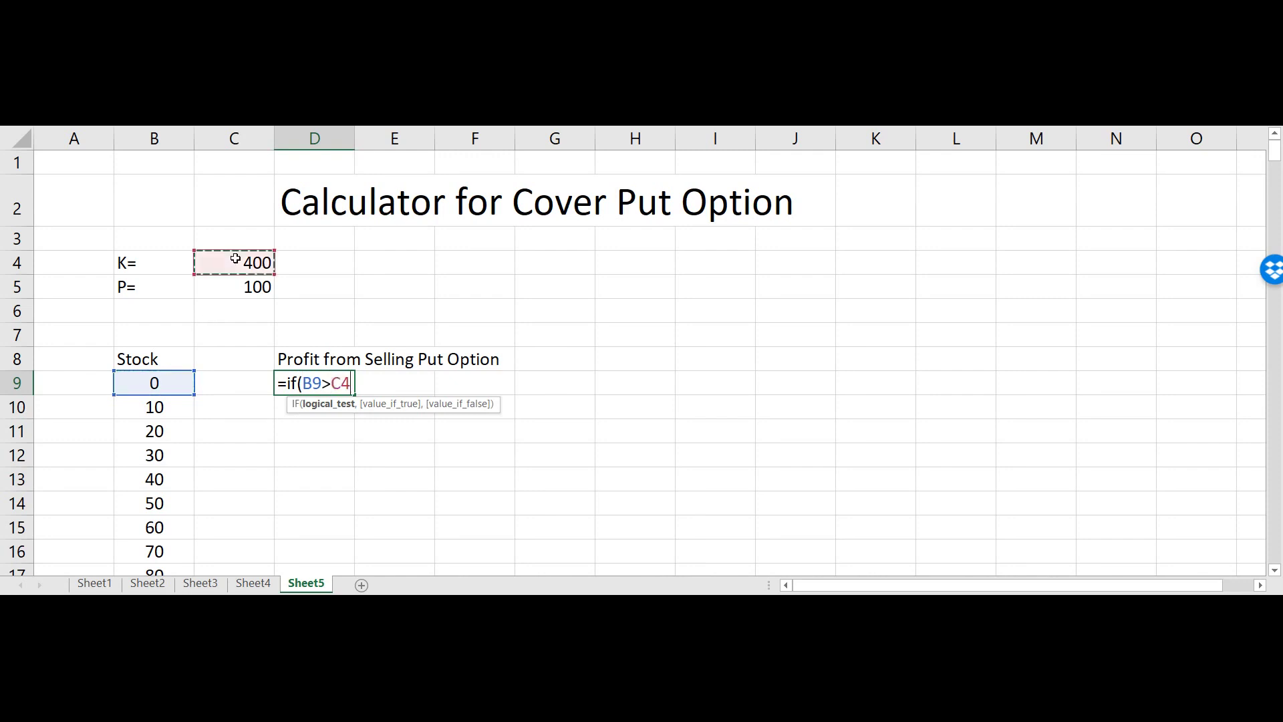
pyautogui.write(',')
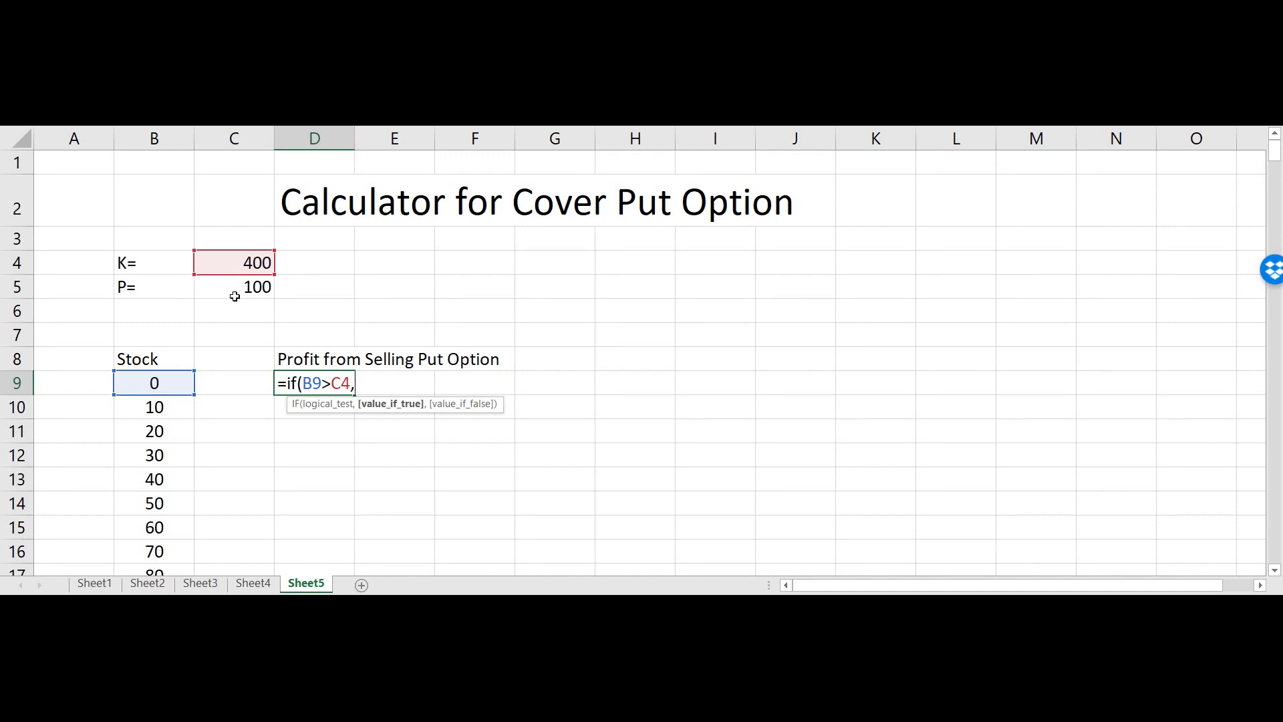
pyautogui.click(255, 286)
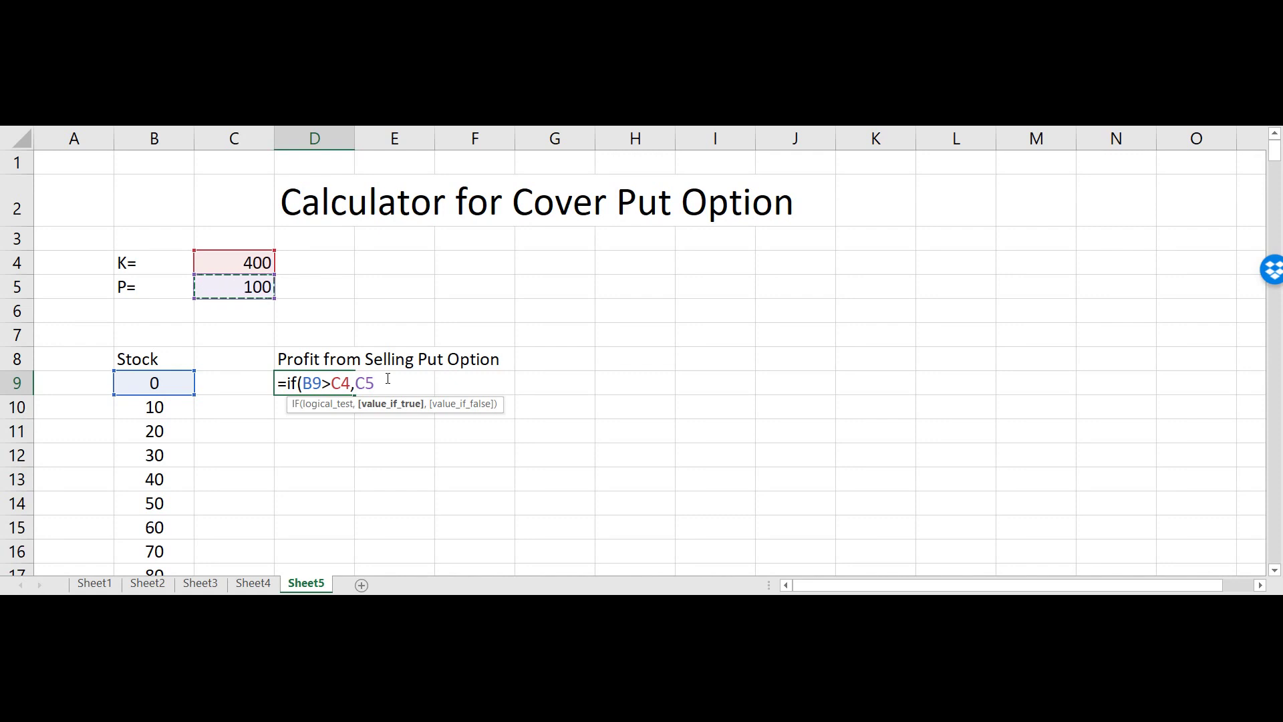
pyautogui.write(',')
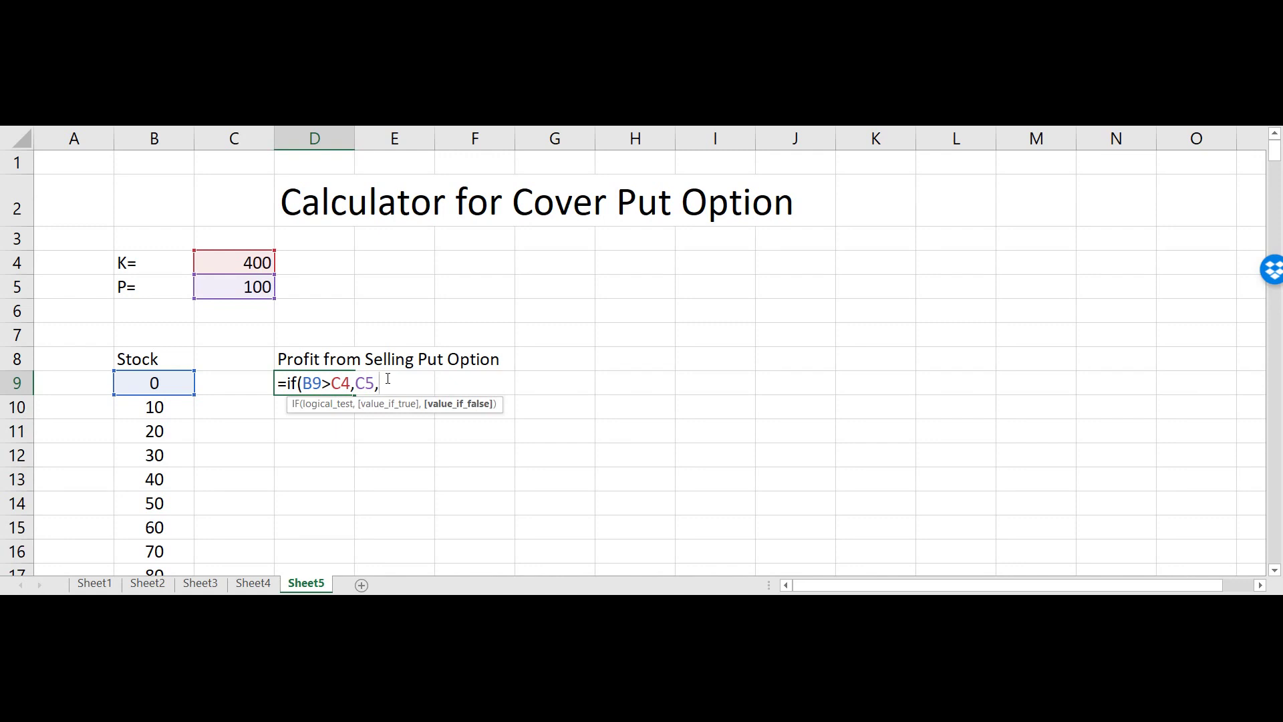
pyautogui.click(167, 383)
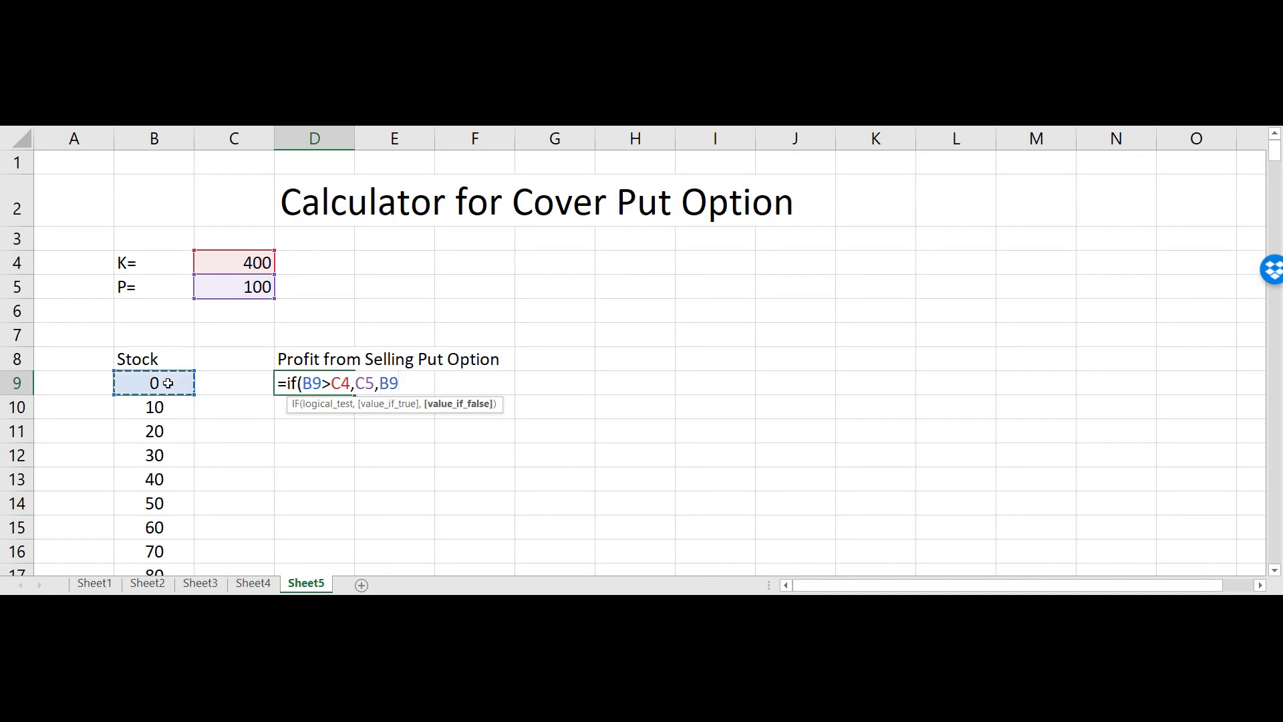
pyautogui.write('-')
pyautogui.click(258, 257)
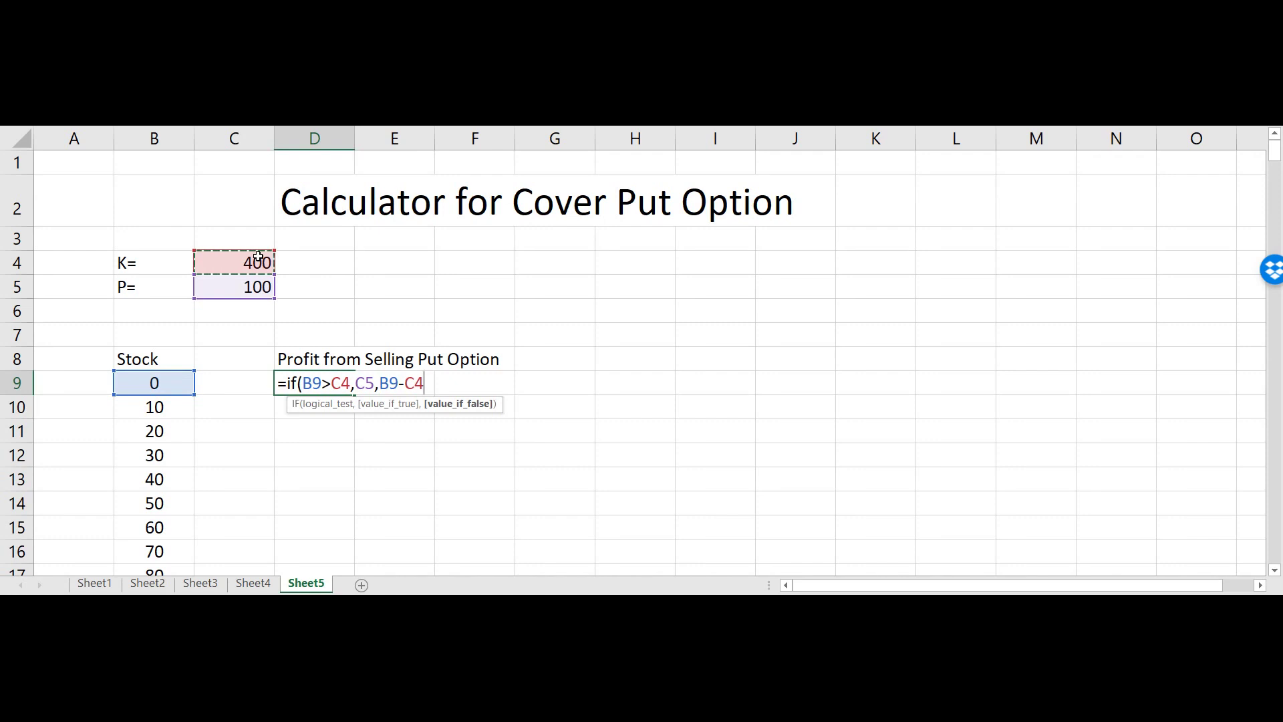
pyautogui.write('+')
pyautogui.click(235, 287)
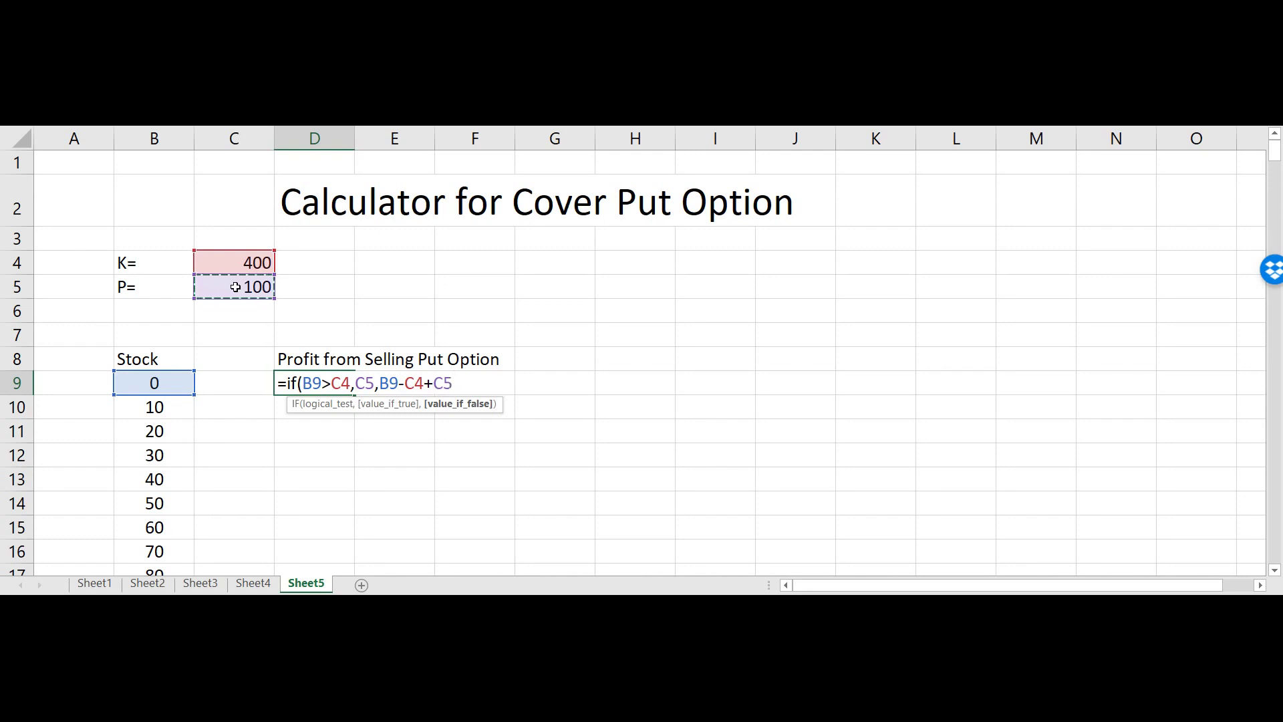
pyautogui.write(')')
pyautogui.press('Return')
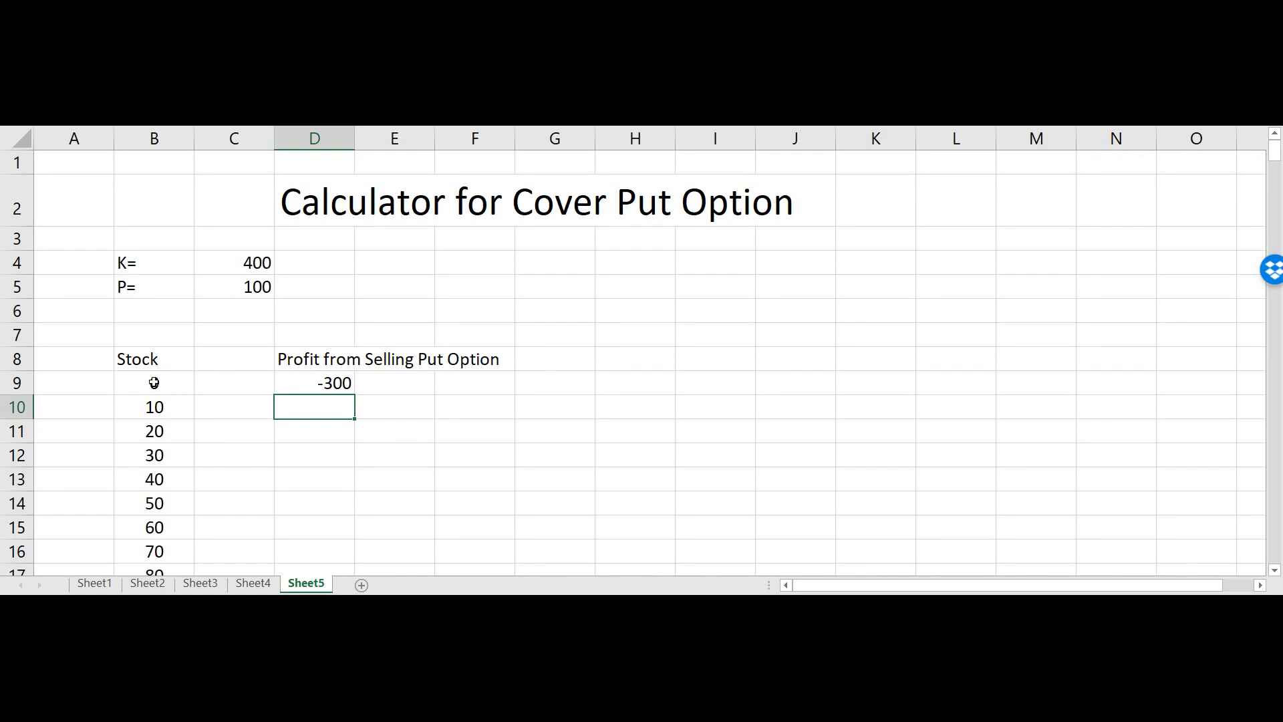
# Fill the D9 profit formula into D10 and check the cell references in the copy.
pyautogui.click(325, 383)
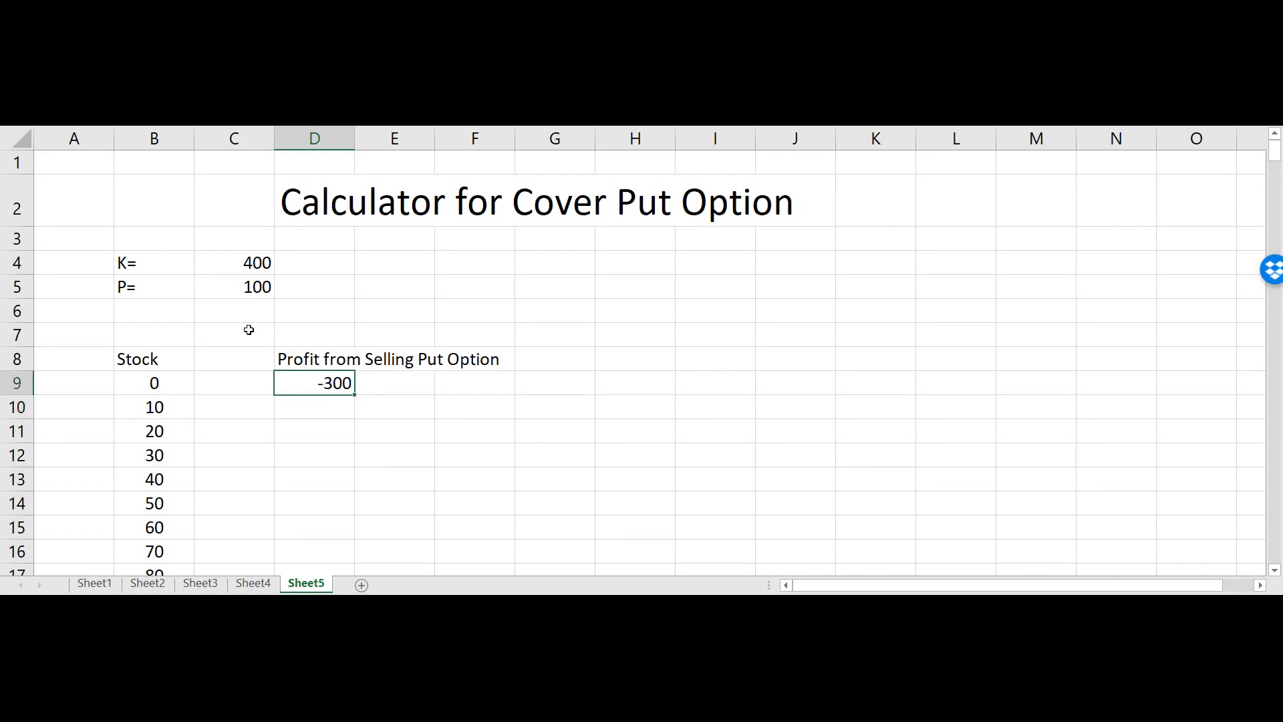
pyautogui.click(238, 261)
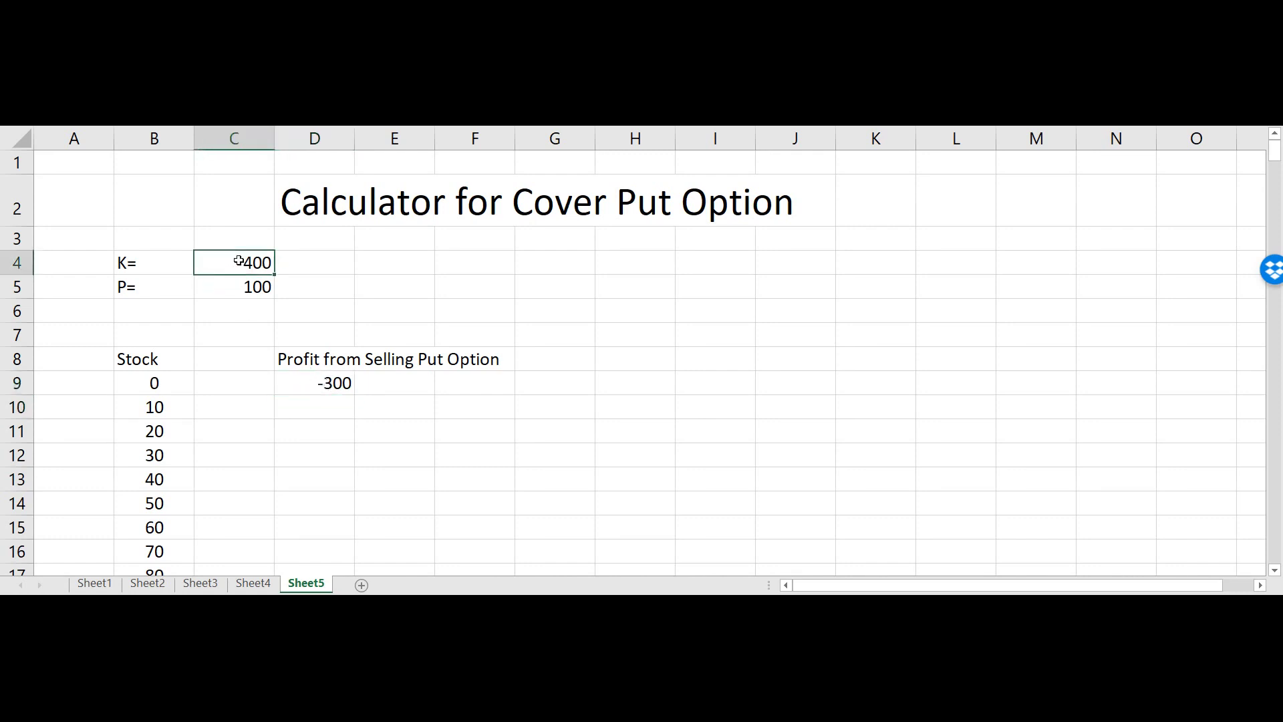
pyautogui.click(237, 286)
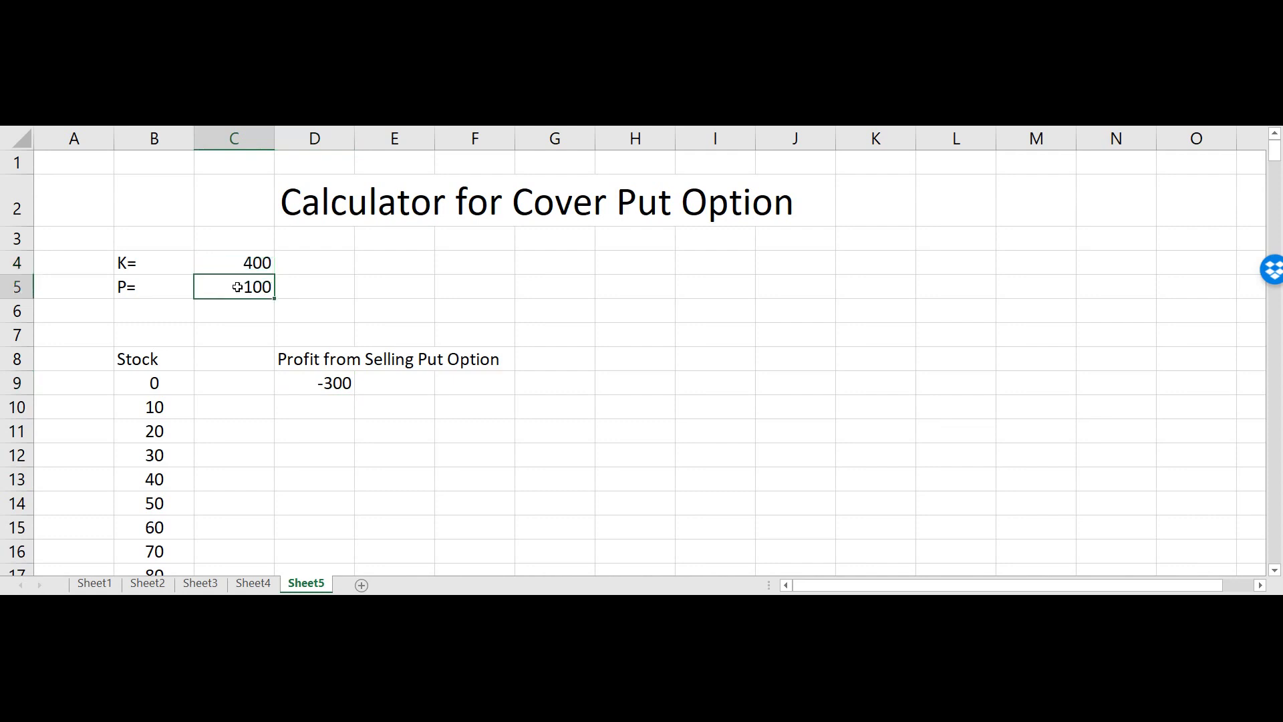
pyautogui.click(321, 383)
pyautogui.moveTo(355, 393); pyautogui.dragTo(357, 421)
pyautogui.click(311, 405)
pyautogui.doubleClick(311, 405)
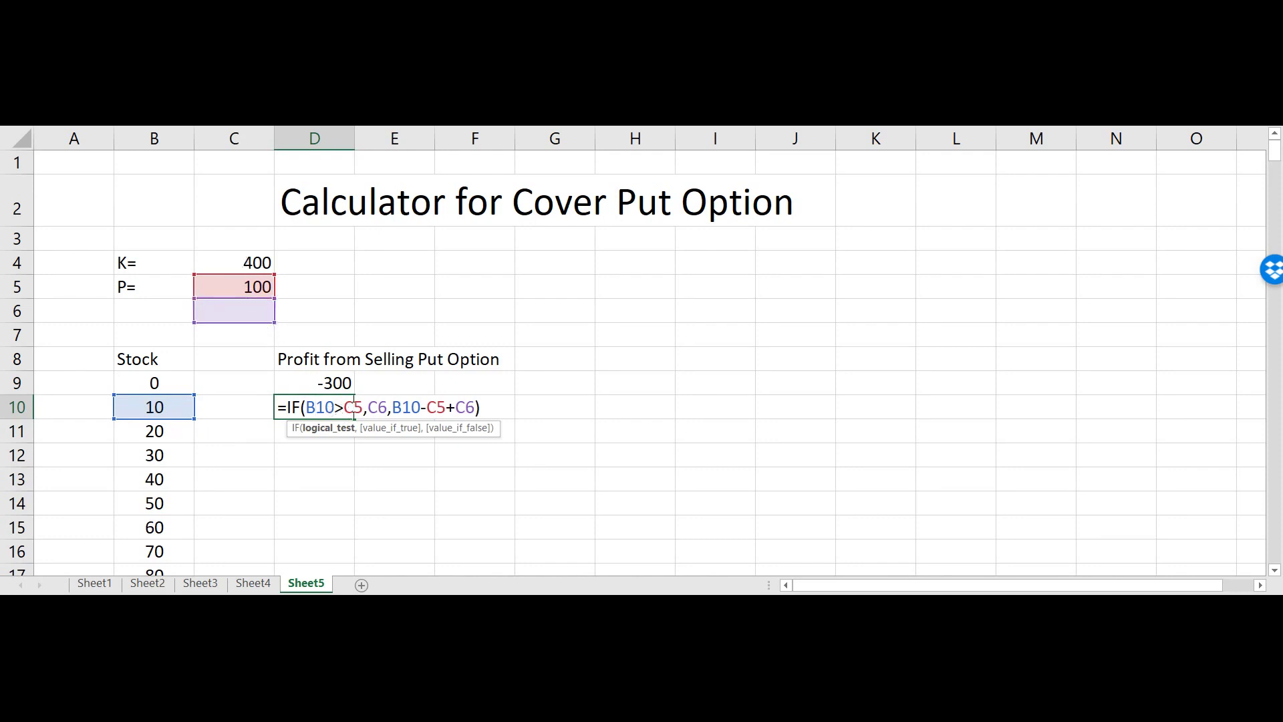
pyautogui.press('Return')
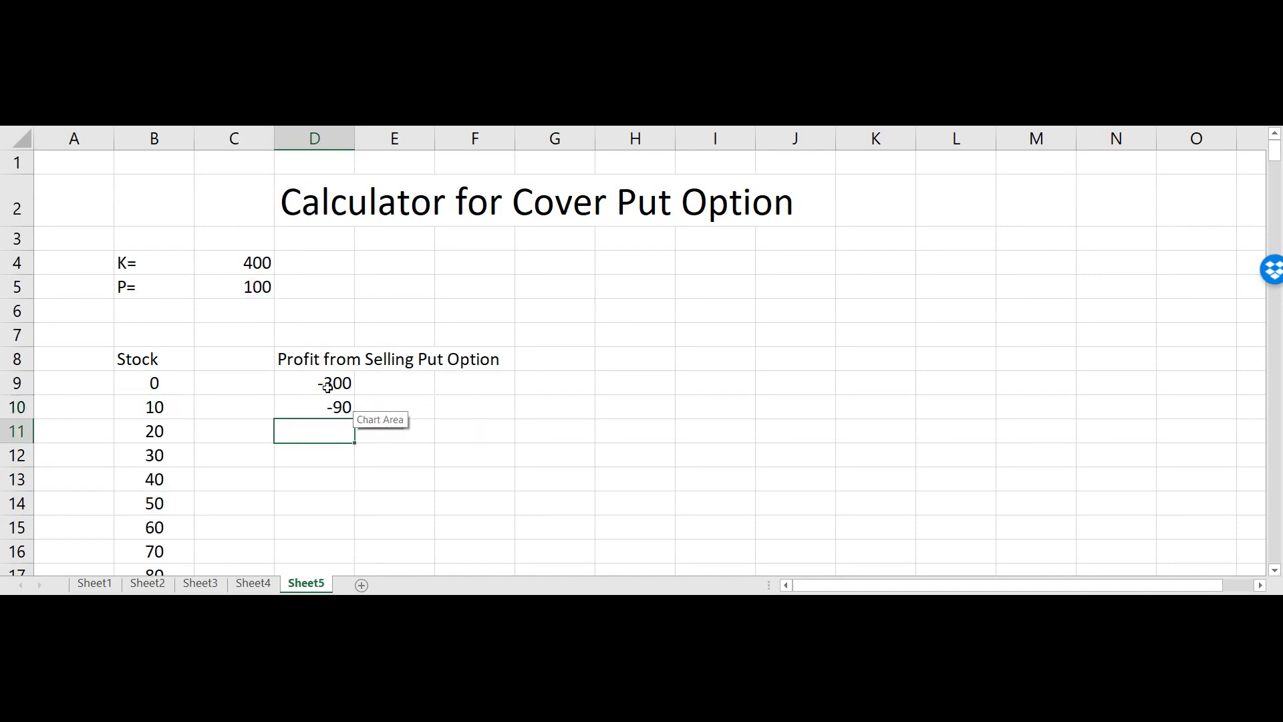
# Lock the K and P row references in D9 as =IF(B9>C$4,C$5,B9-C$4+C$5) and fill the formula into D10.
pyautogui.doubleClick(327, 384)
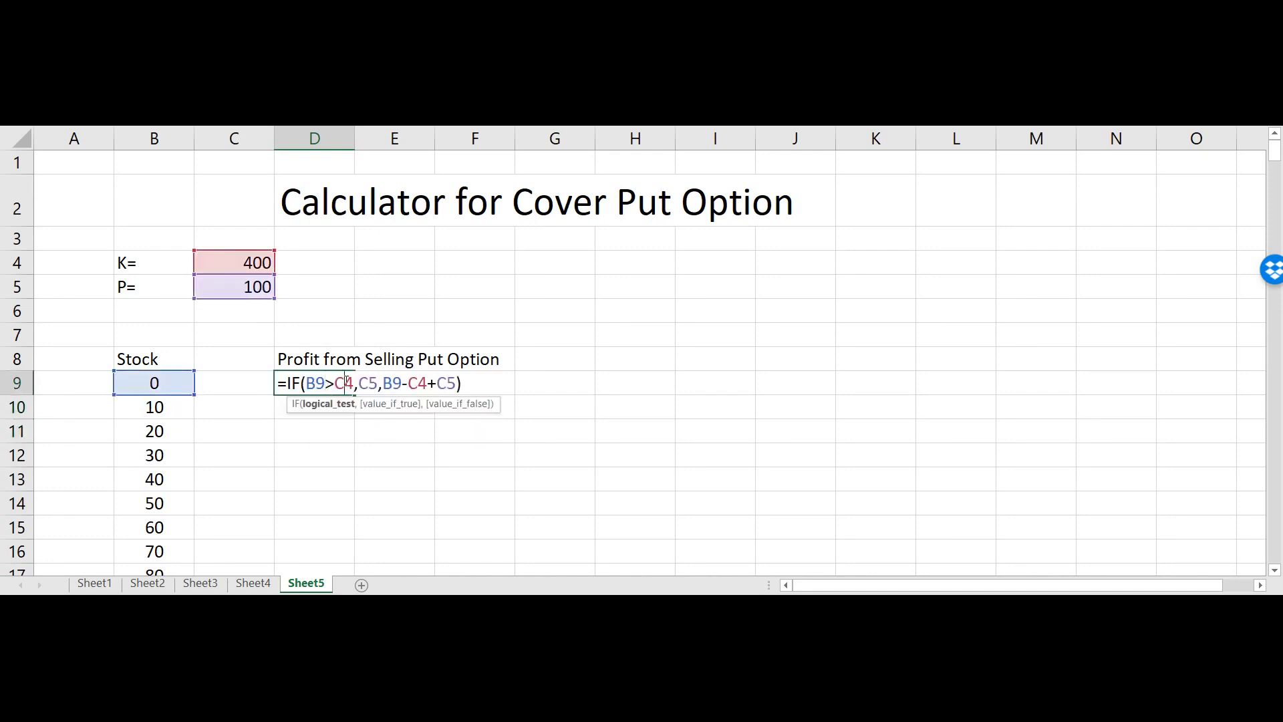
pyautogui.click(346, 382)
pyautogui.write('$')
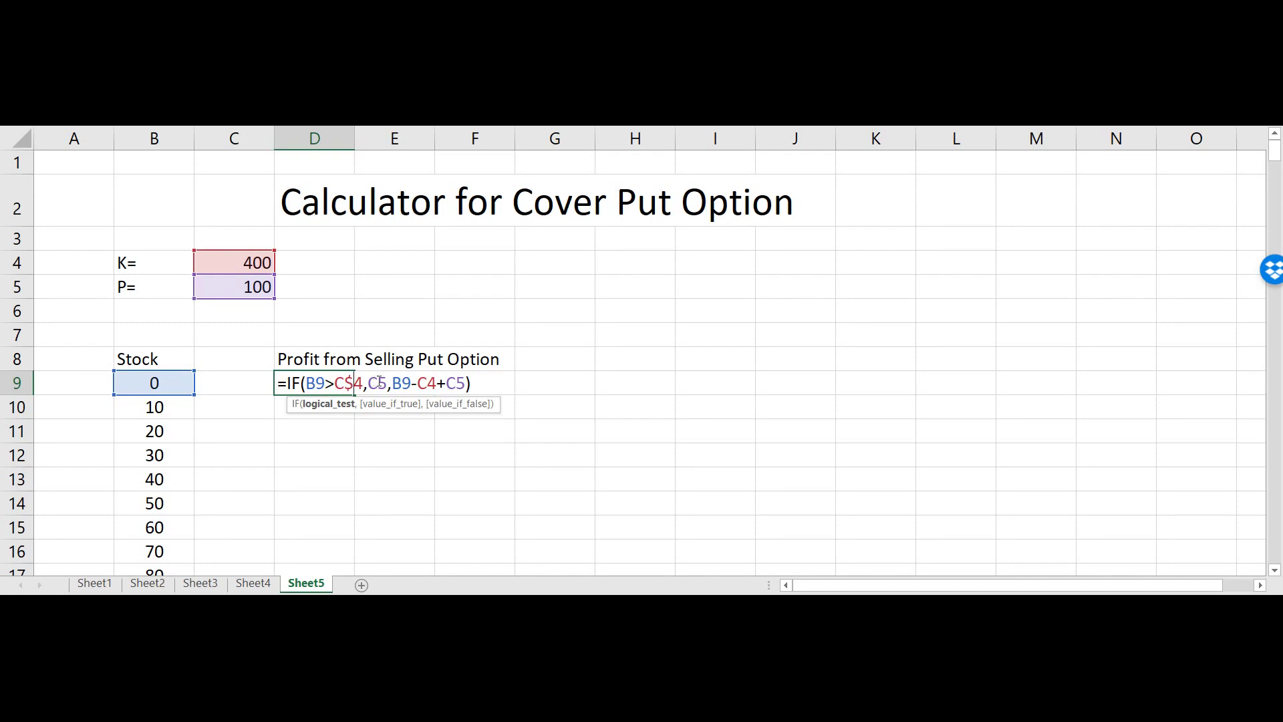
pyautogui.click(378, 382)
pyautogui.write('$')
pyautogui.click(464, 382)
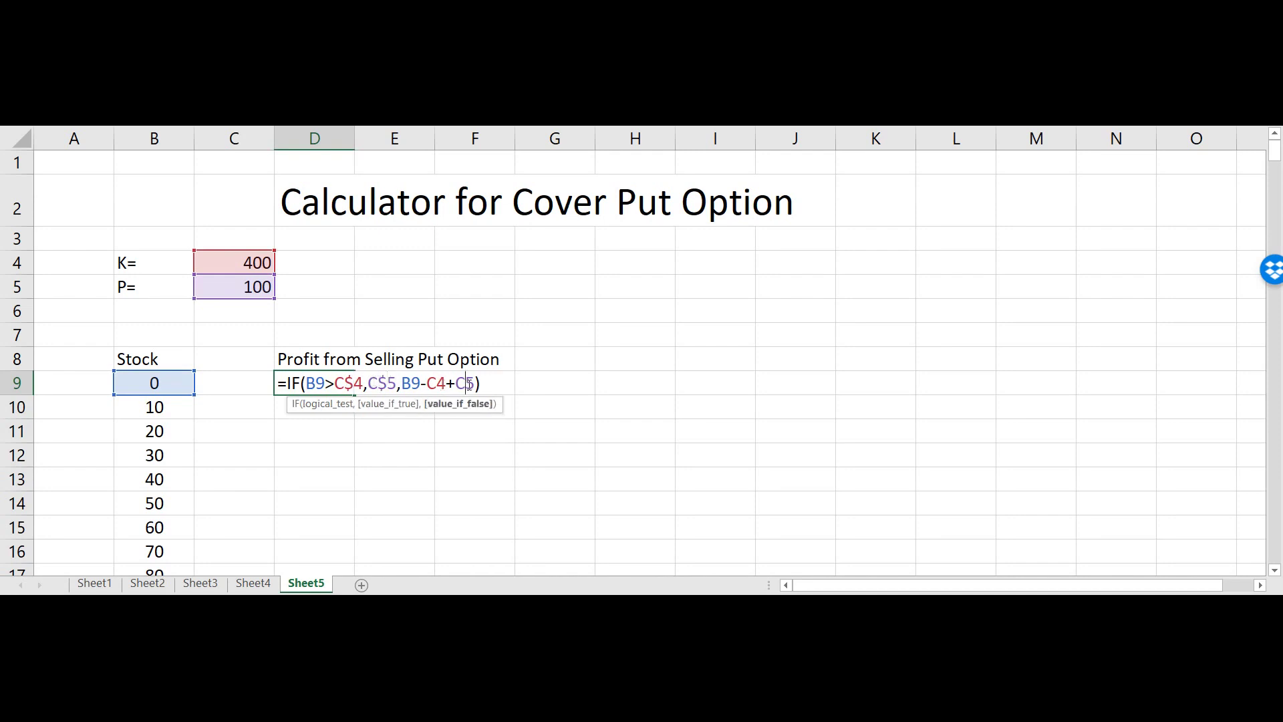
pyautogui.write('$')
pyautogui.click(435, 383)
pyautogui.write('$')
pyautogui.press('Return')
pyautogui.click(342, 383)
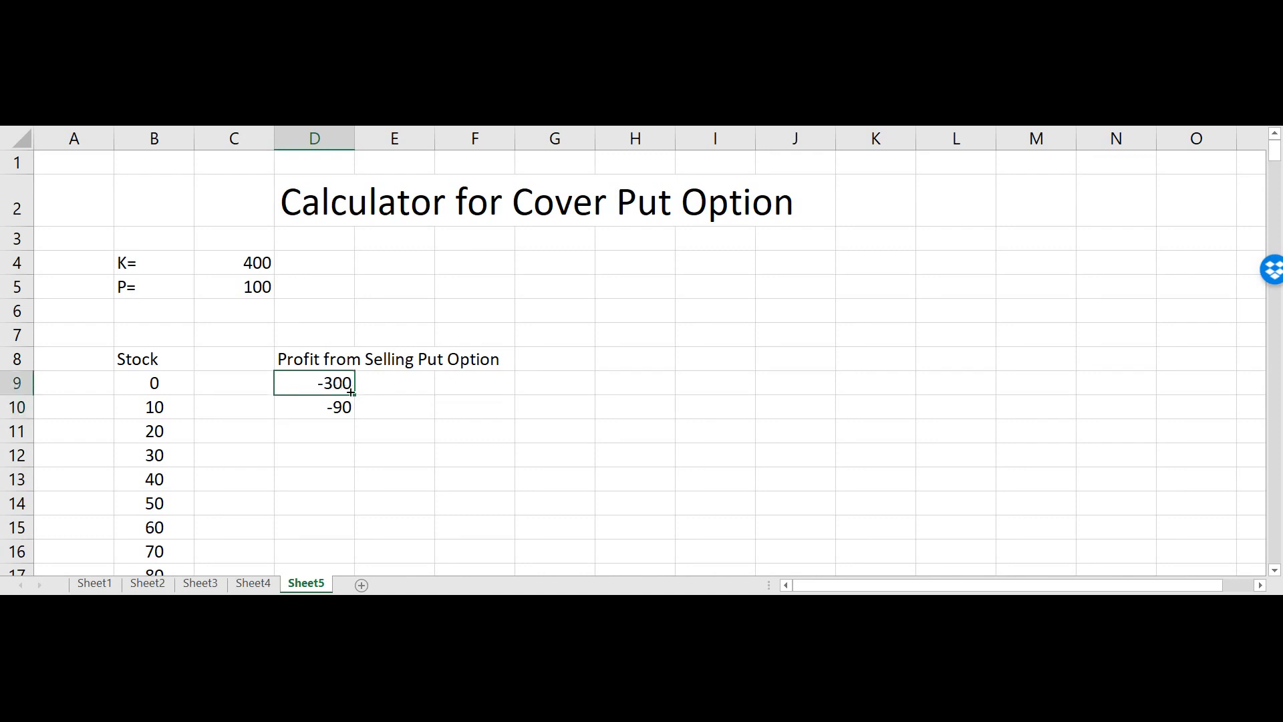
pyautogui.moveTo(355, 395); pyautogui.dragTo(355, 416)
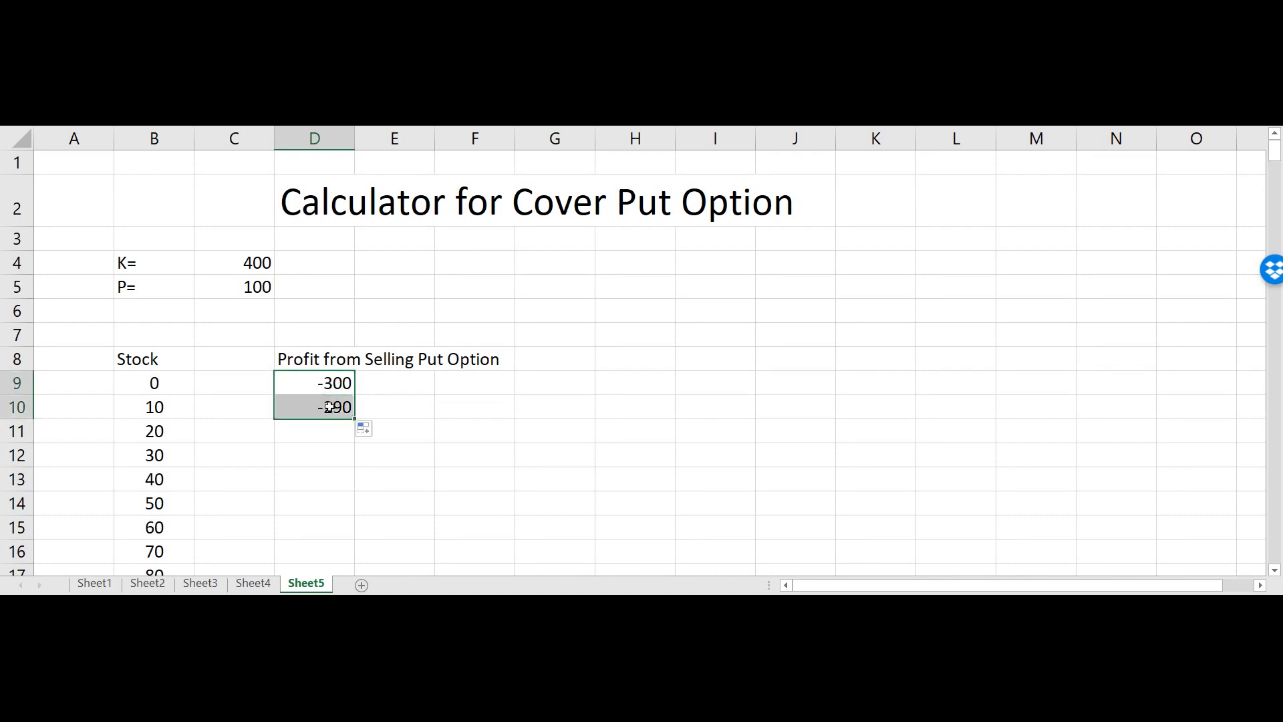
# Check the cell references in D10's formula and fill it down column D alongside all the stock prices.
pyautogui.doubleClick(329, 407)
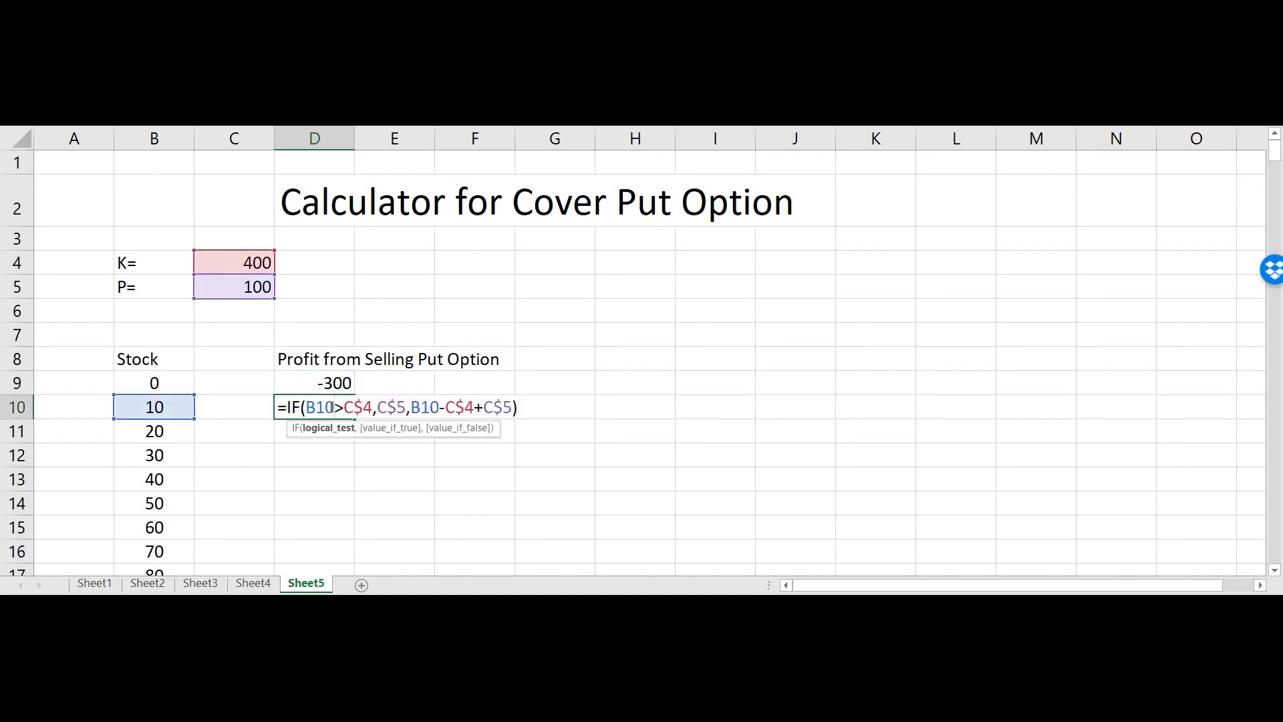
pyautogui.press('Return')
pyautogui.click(347, 413)
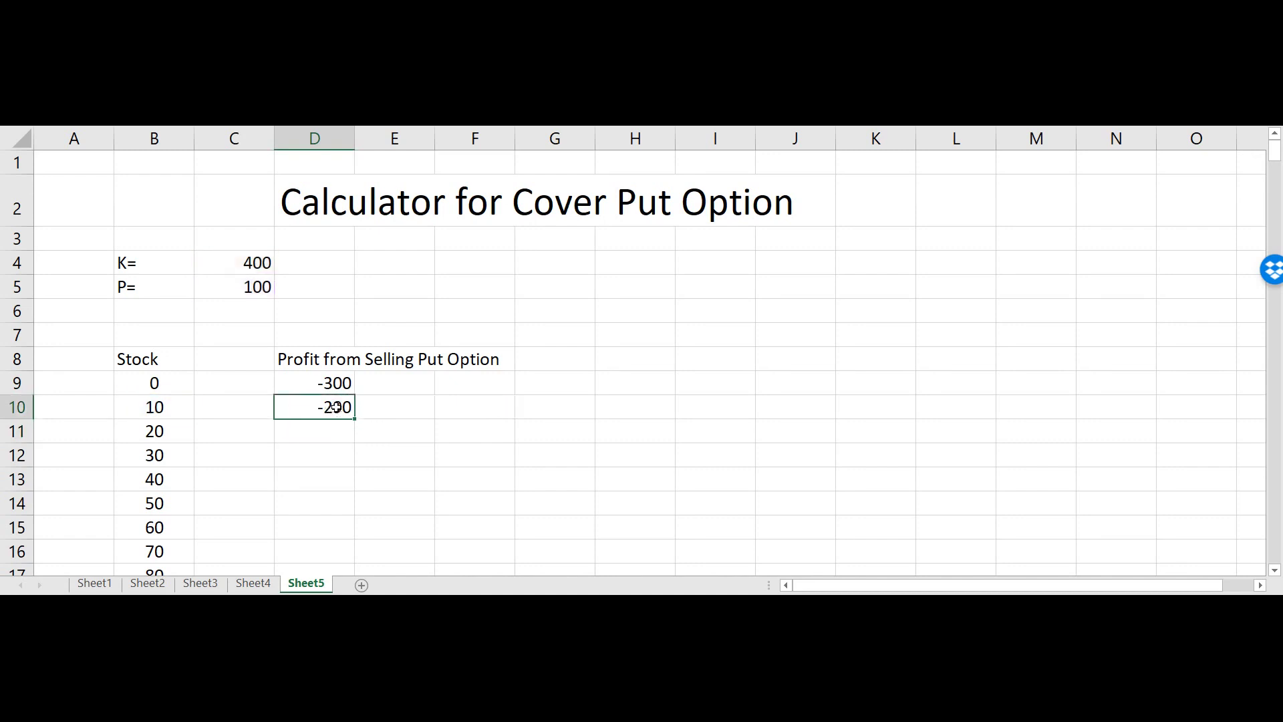
pyautogui.moveTo(353, 421); pyautogui.dragTo(315, 527)
pyautogui.scroll(20, 458, 354)
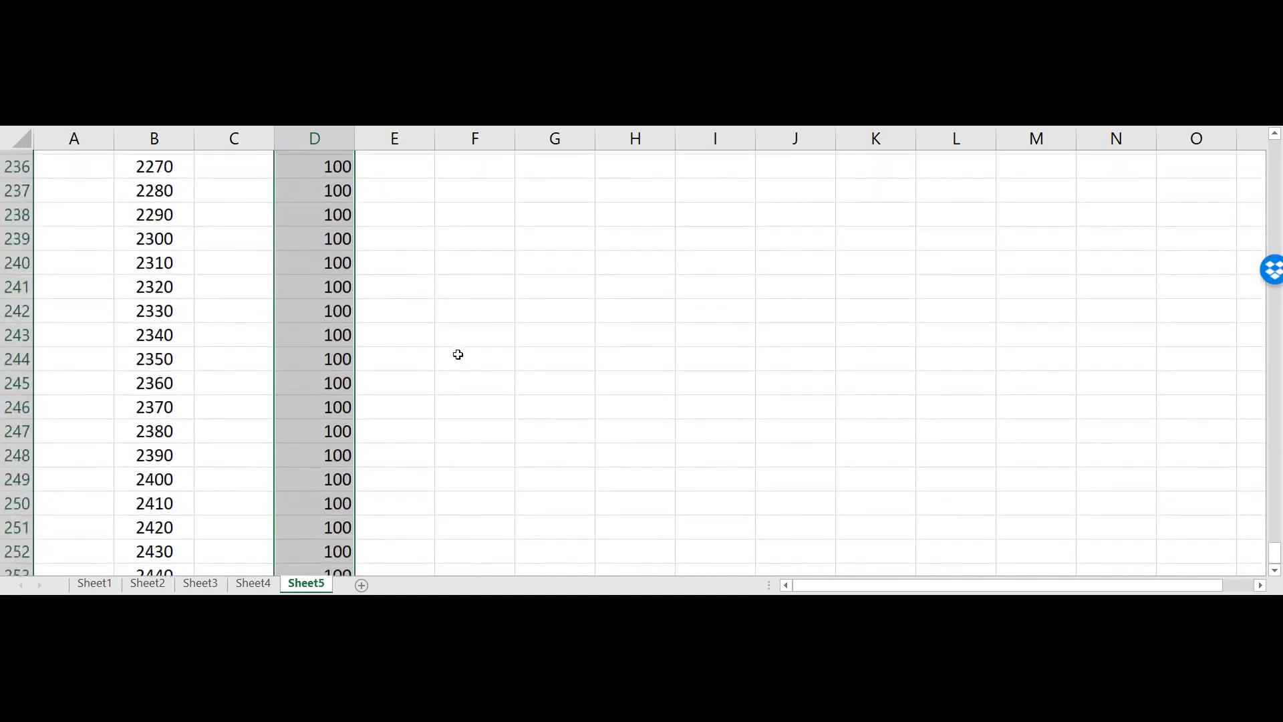
pyautogui.scroll(20, 458, 354)
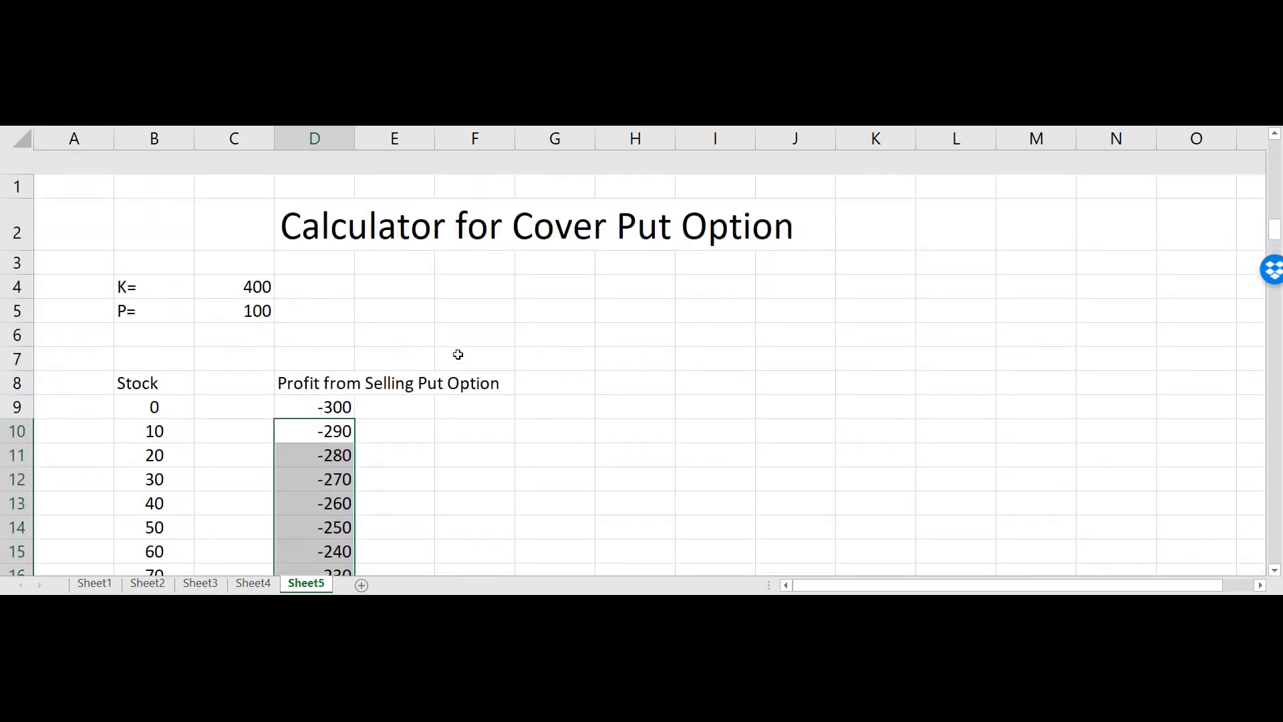
# Examine the put-selling profits in column D around the break-even row and at stock prices beyond the strike.
pyautogui.click(430, 432)
pyautogui.scroll(-10, 431, 435)
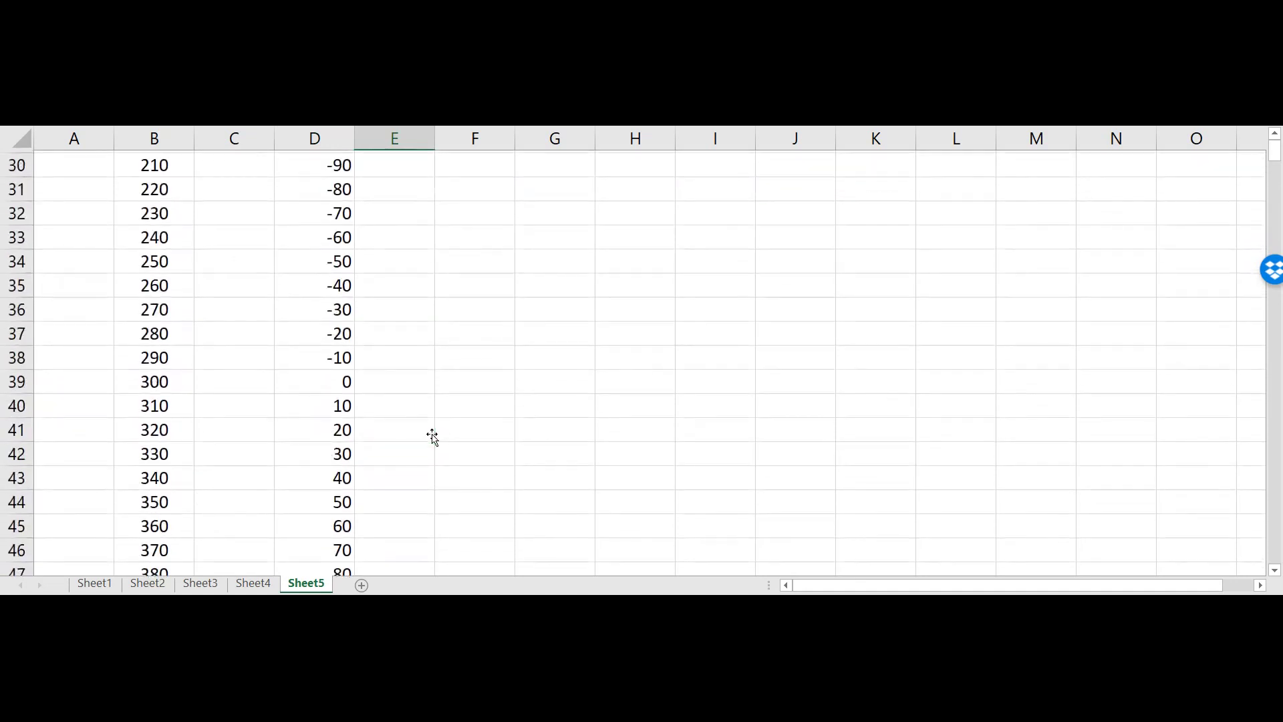
pyautogui.click(309, 357)
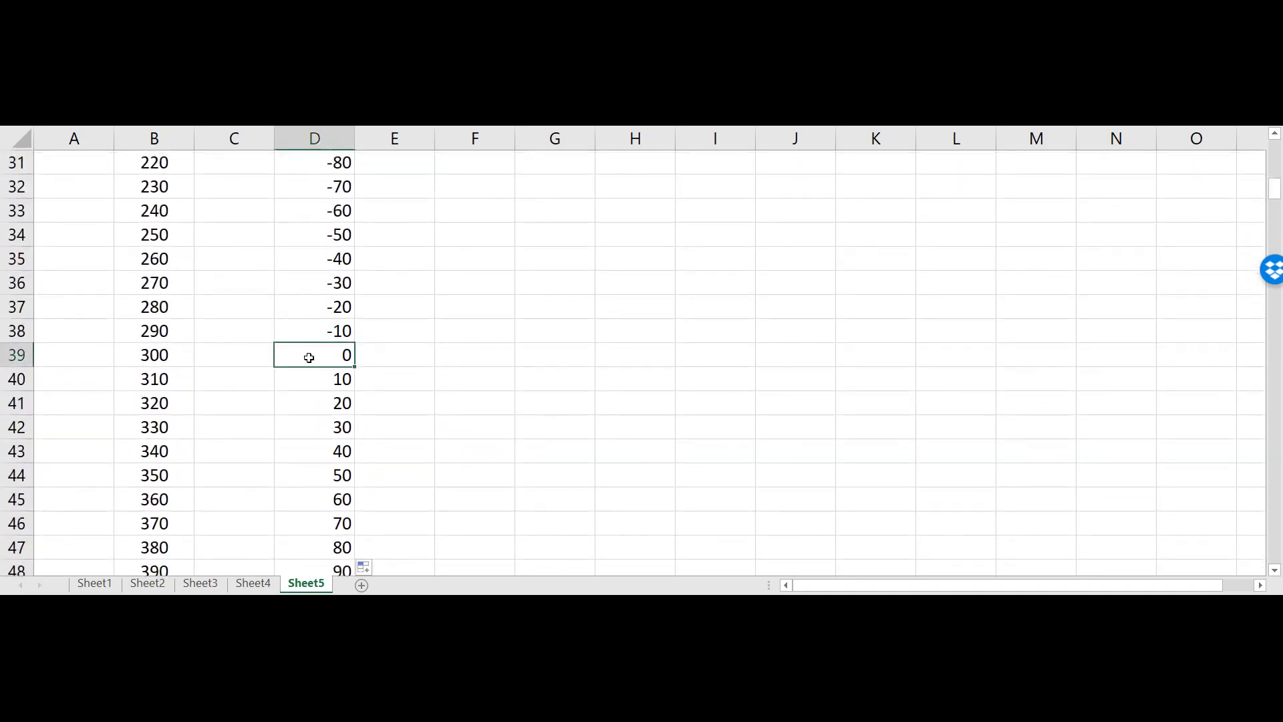
pyautogui.scroll(-1, 309, 357)
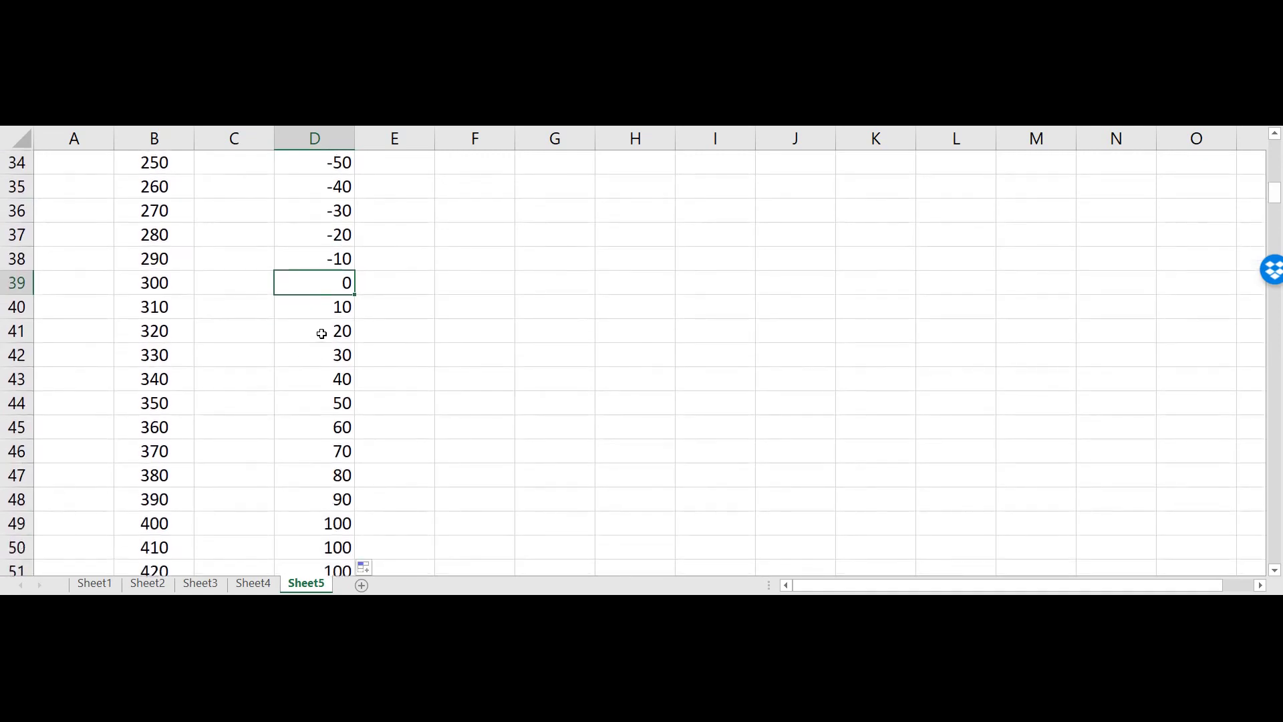
pyautogui.scroll(-1, 299, 533)
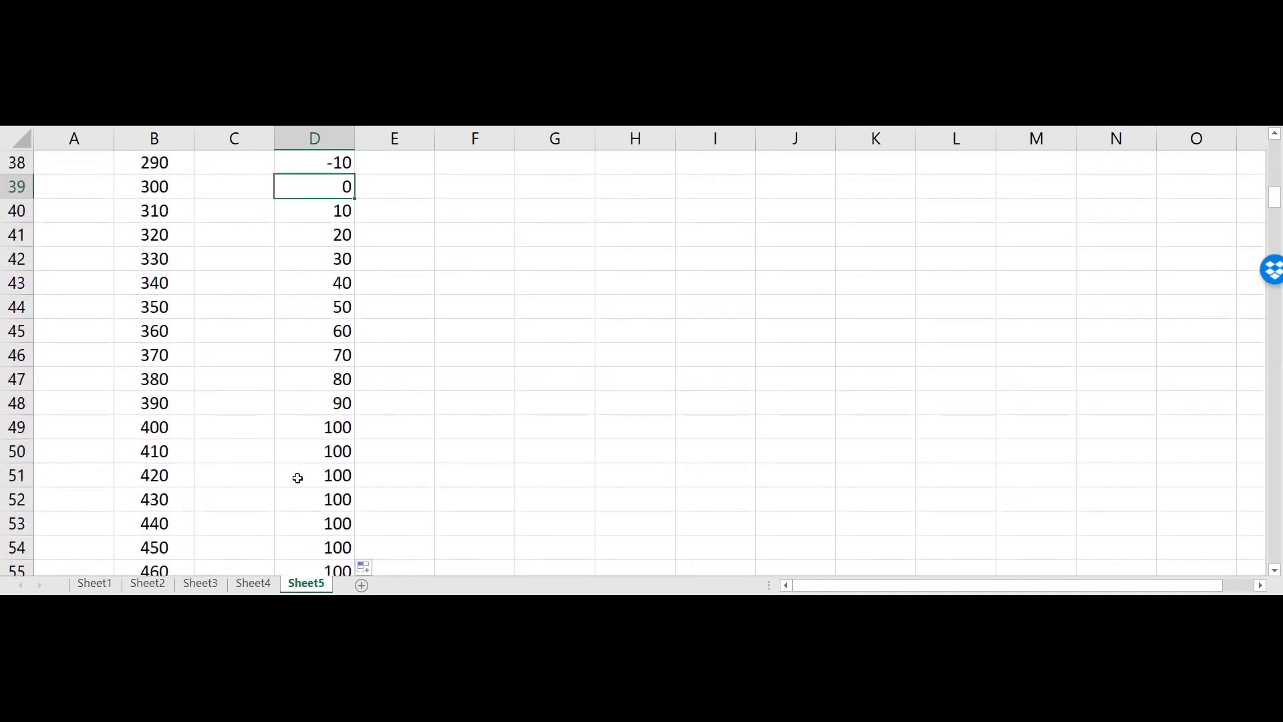
pyautogui.click(312, 433)
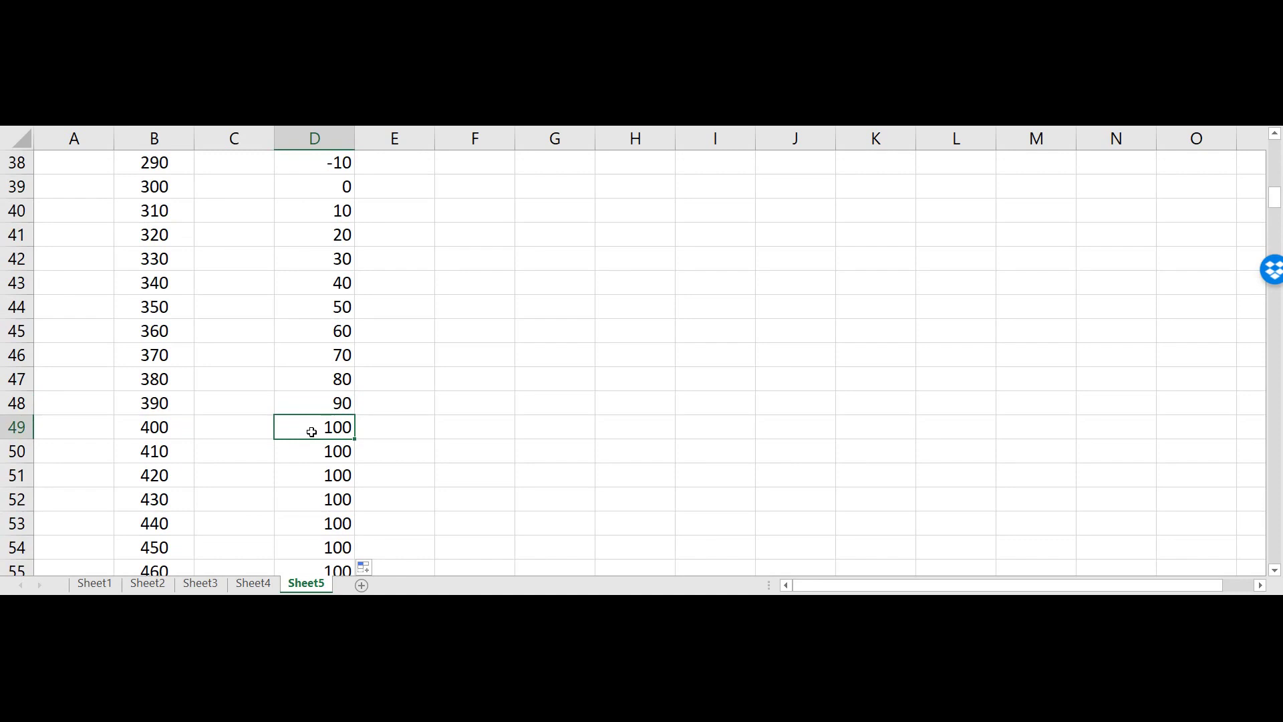
pyautogui.scroll(-2, 312, 431)
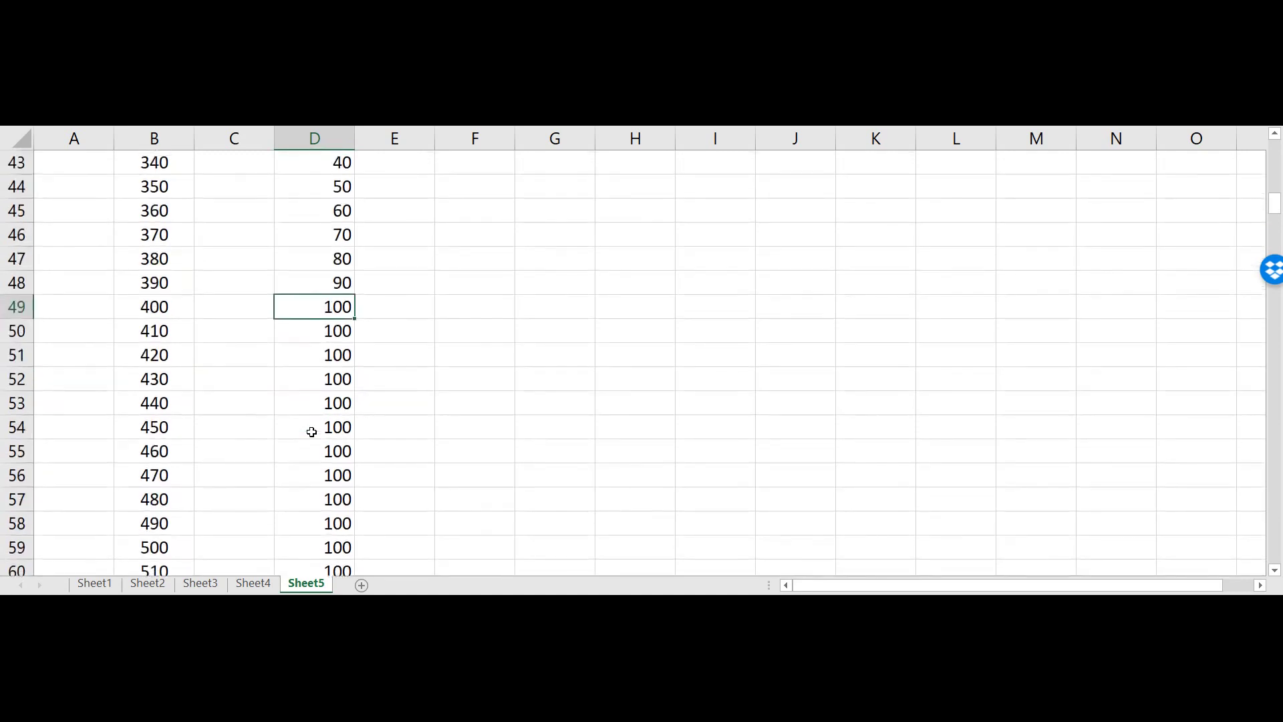
pyautogui.scroll(-2, 312, 431)
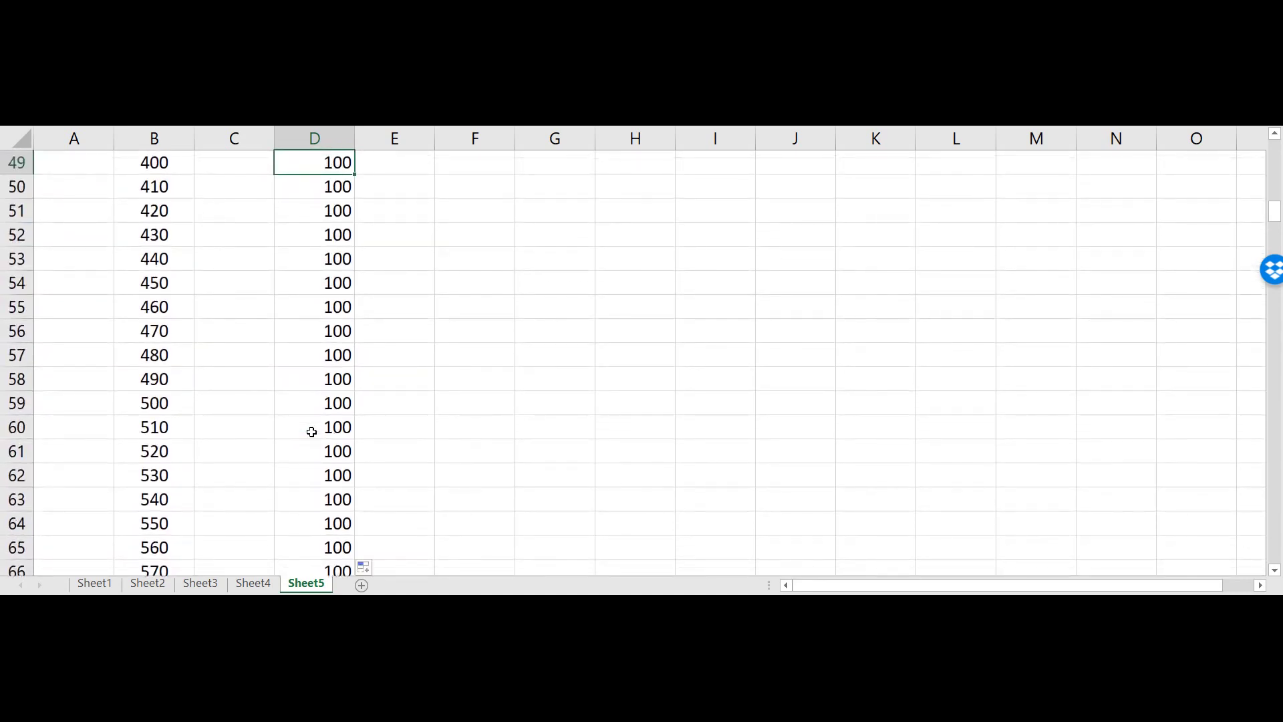
pyautogui.scroll(-1, 311, 432)
# Compare the put profit at the break-even price in D39 with the profit at the strike price in D49.
pyautogui.scroll(7, 311, 432)
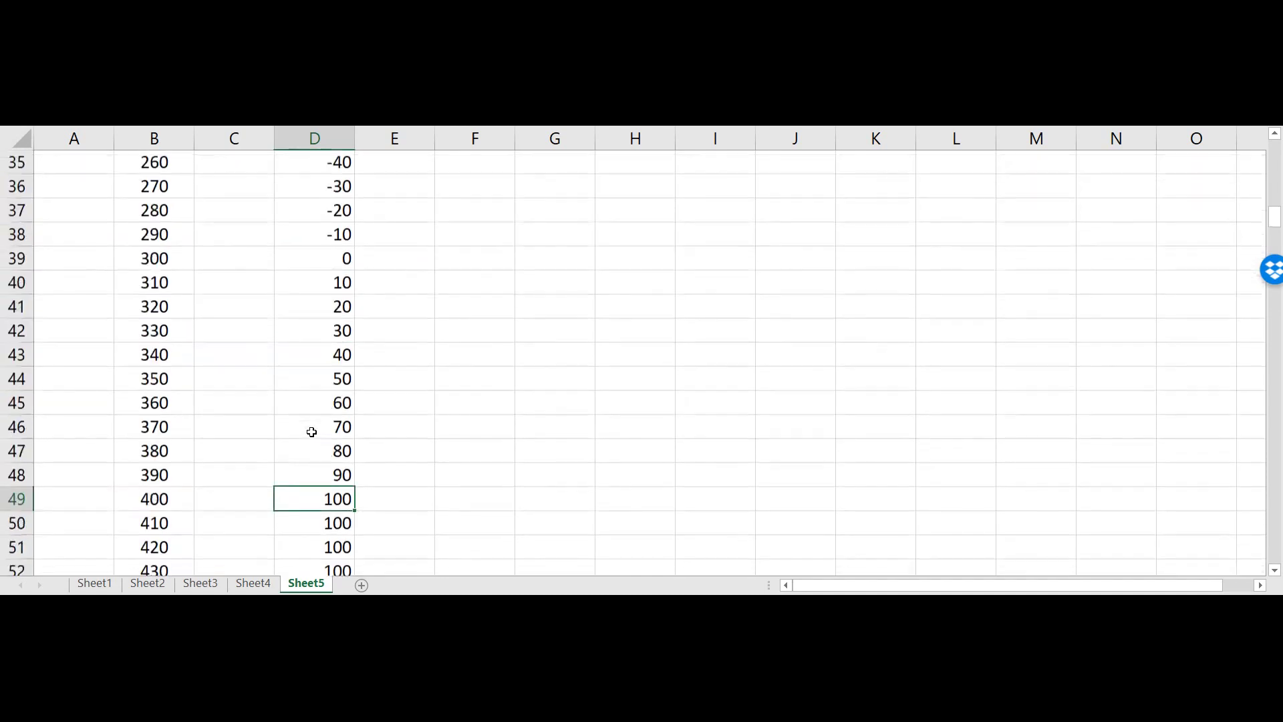
pyautogui.scroll(-2, 311, 432)
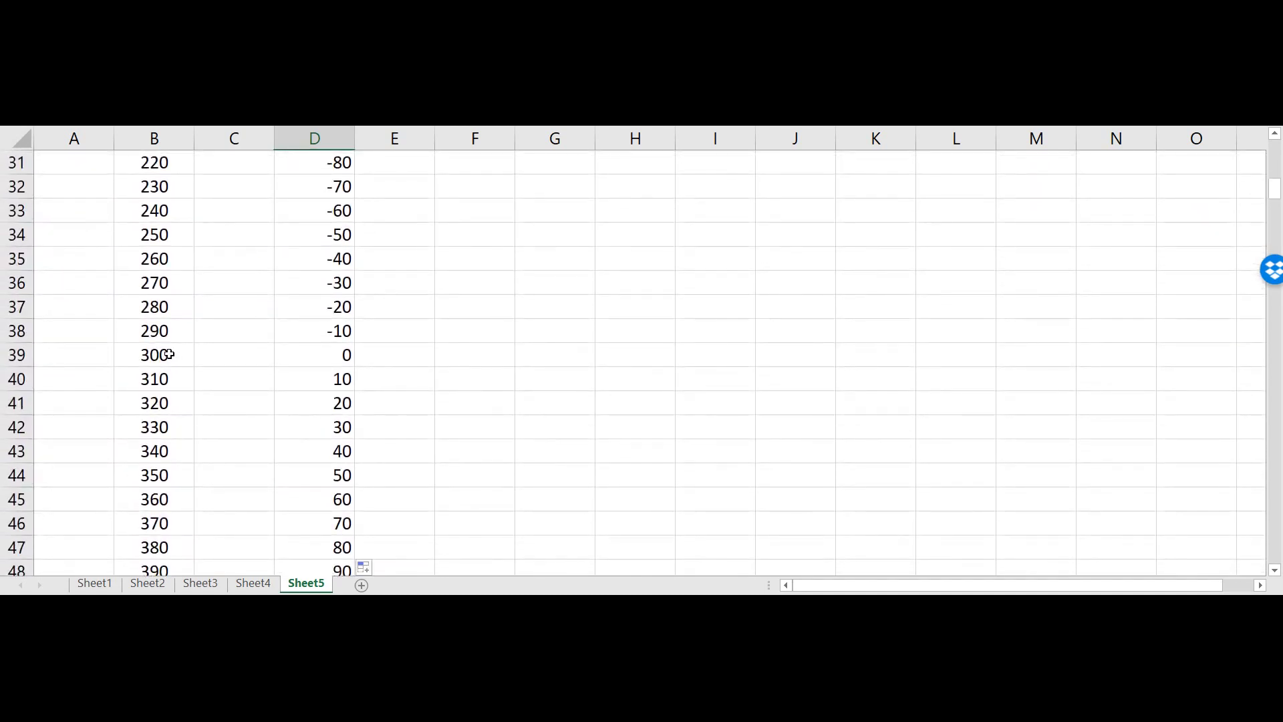
pyautogui.click(330, 359)
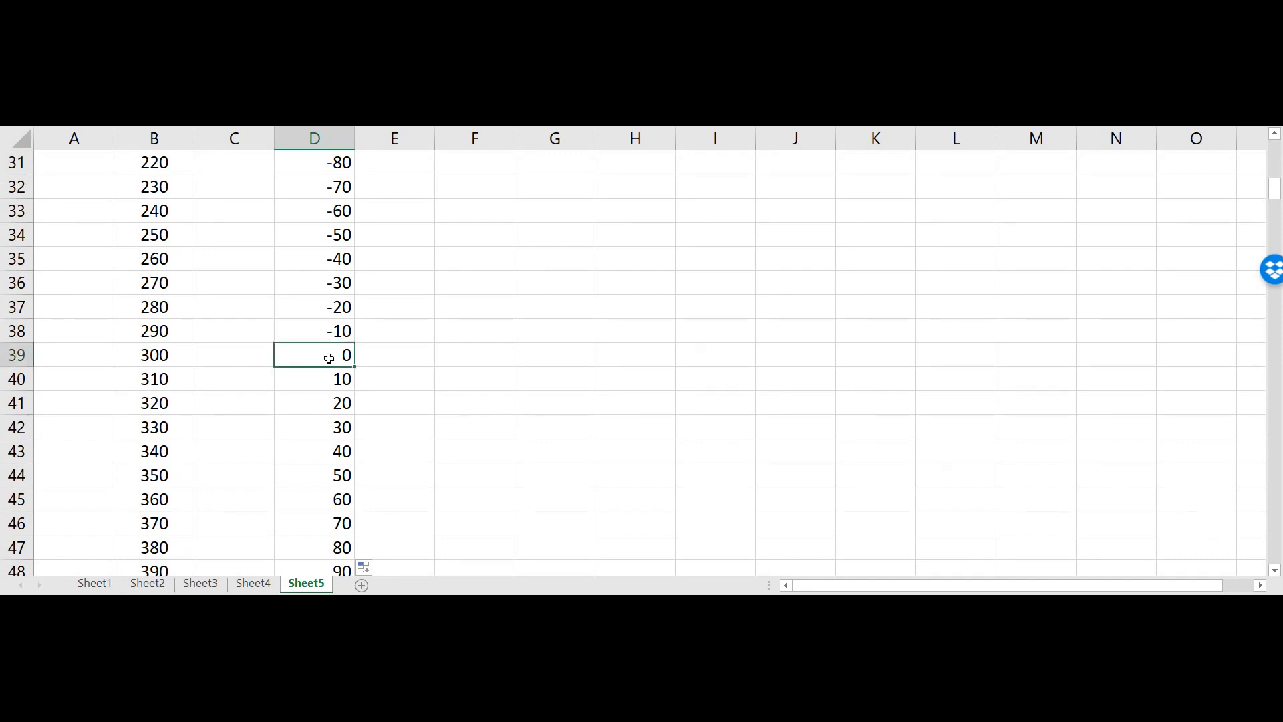
pyautogui.scroll(-3, 330, 359)
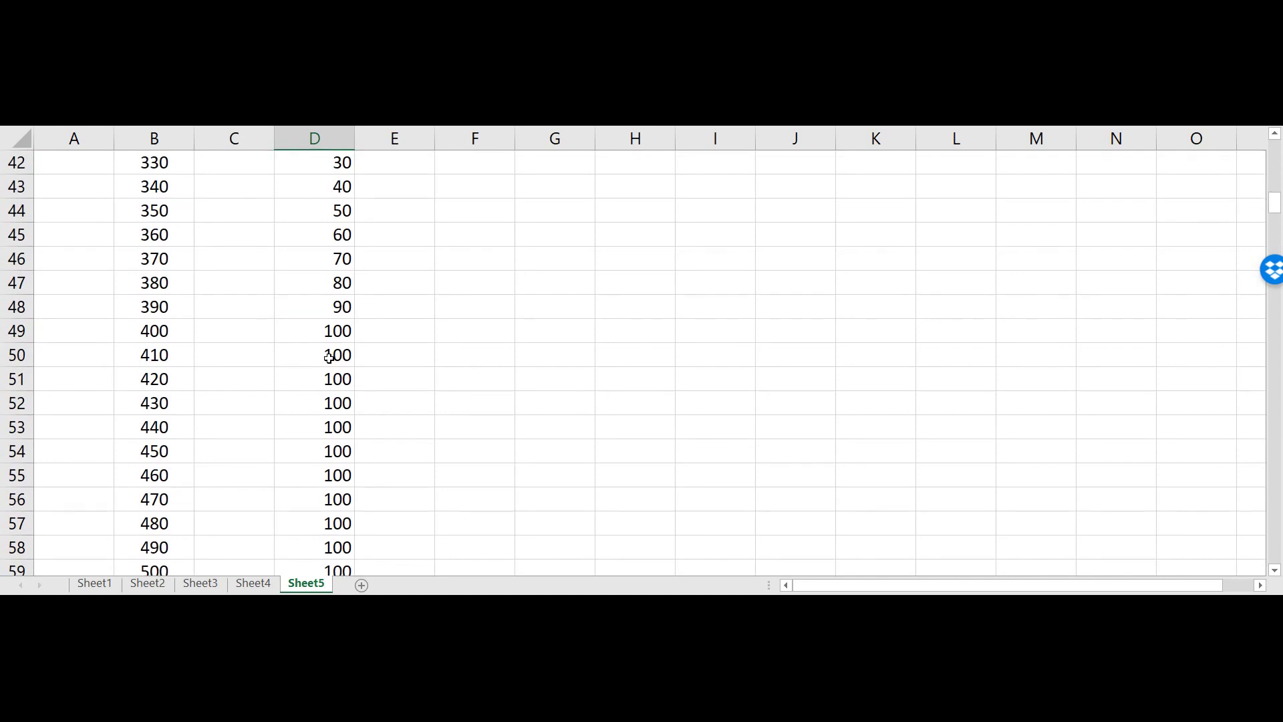
pyautogui.click(300, 349)
pyautogui.scroll(1, 301, 350)
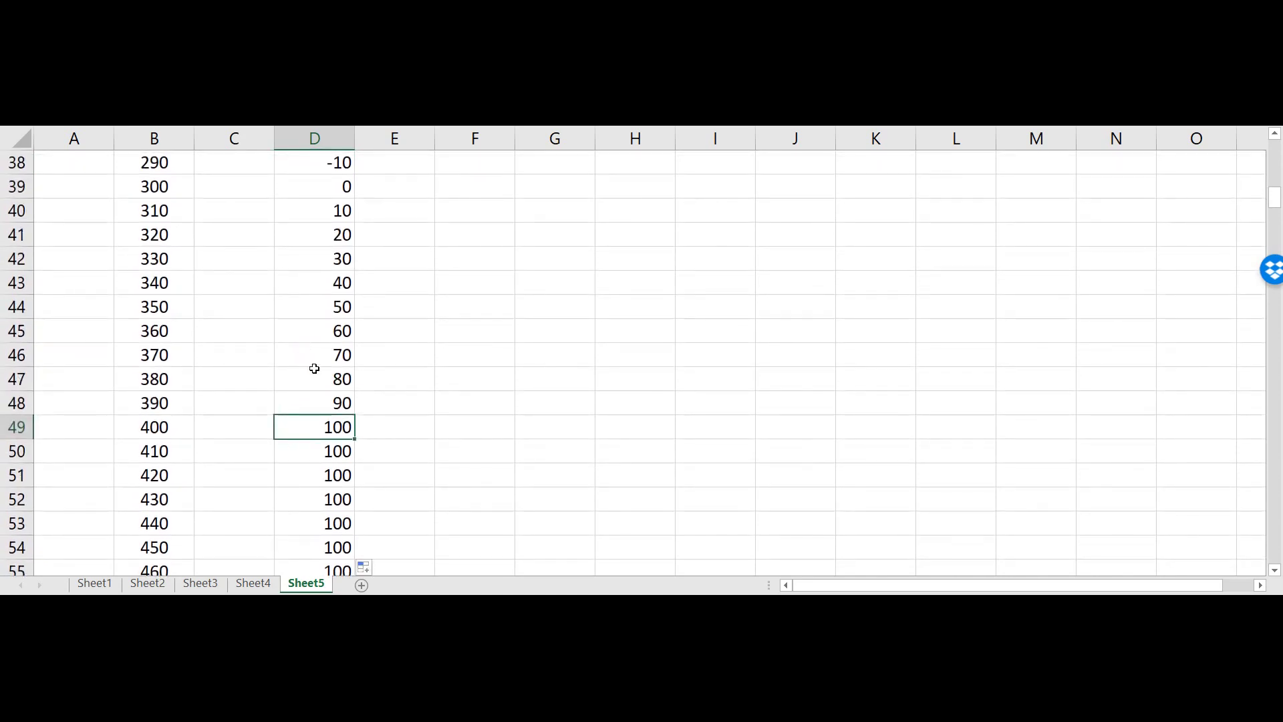
pyautogui.scroll(1, 328, 339)
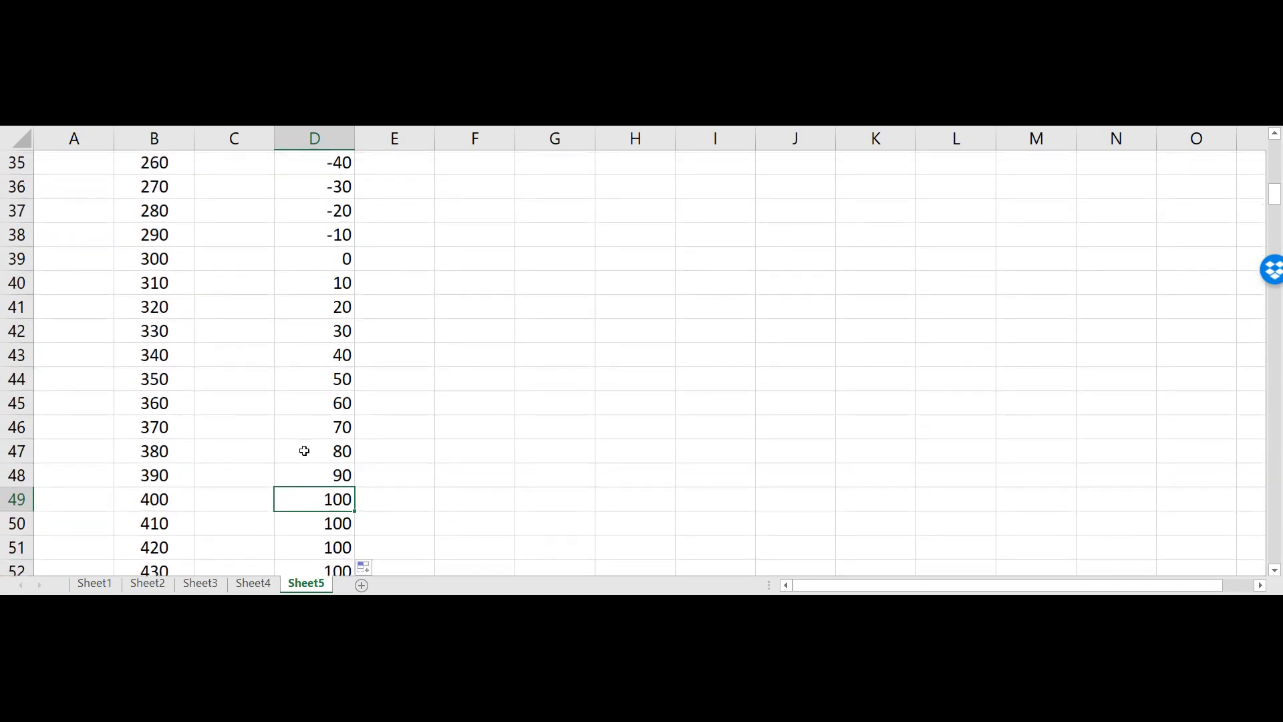
pyautogui.scroll(2, 304, 451)
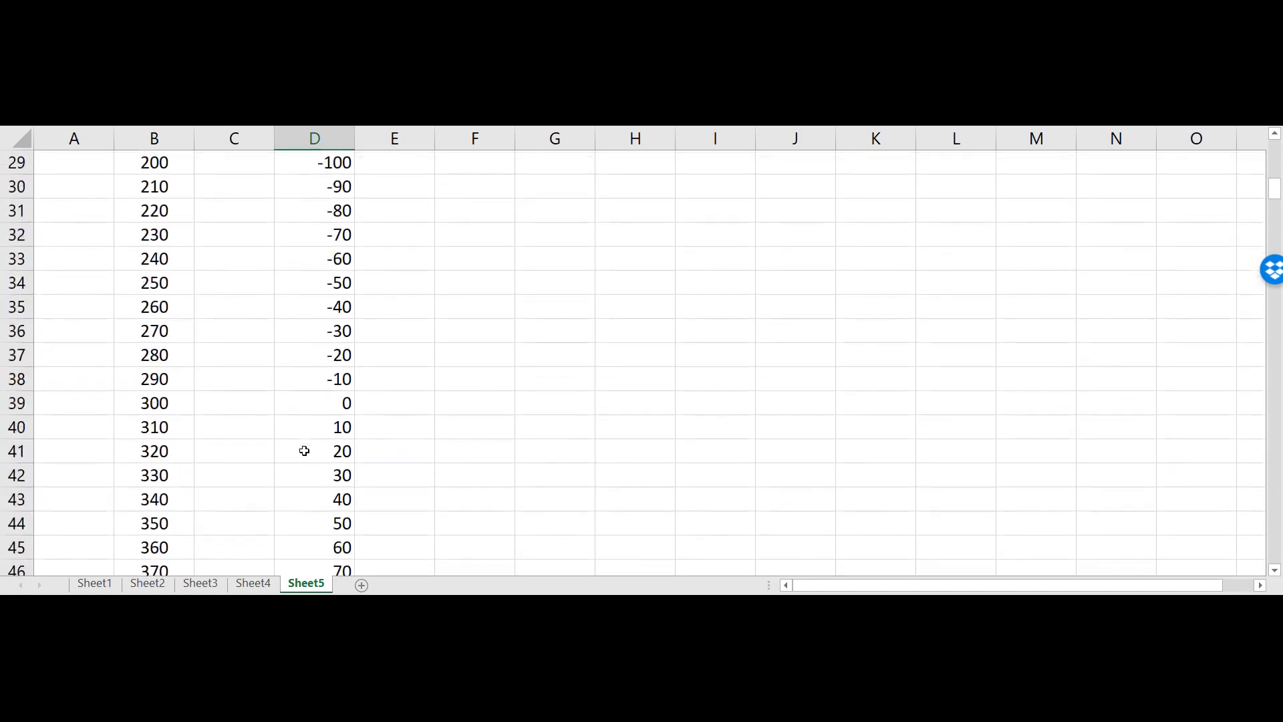
pyautogui.click(308, 401)
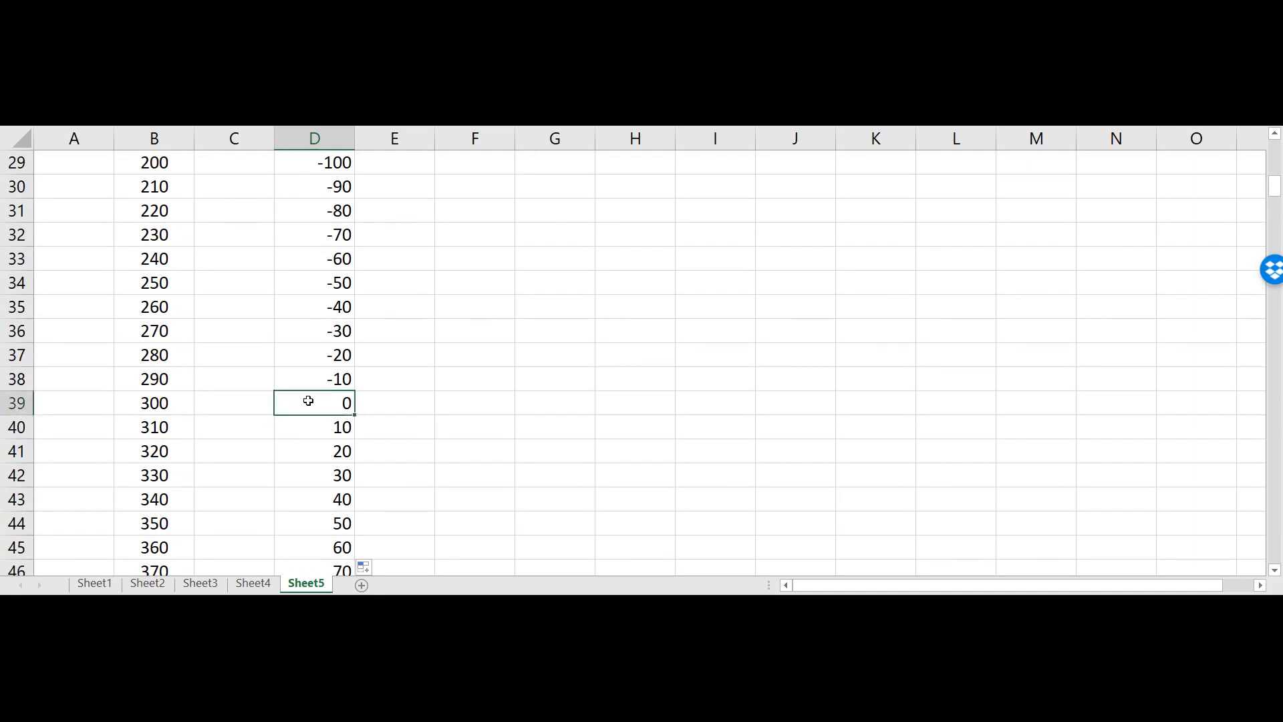
pyautogui.scroll(2, 308, 401)
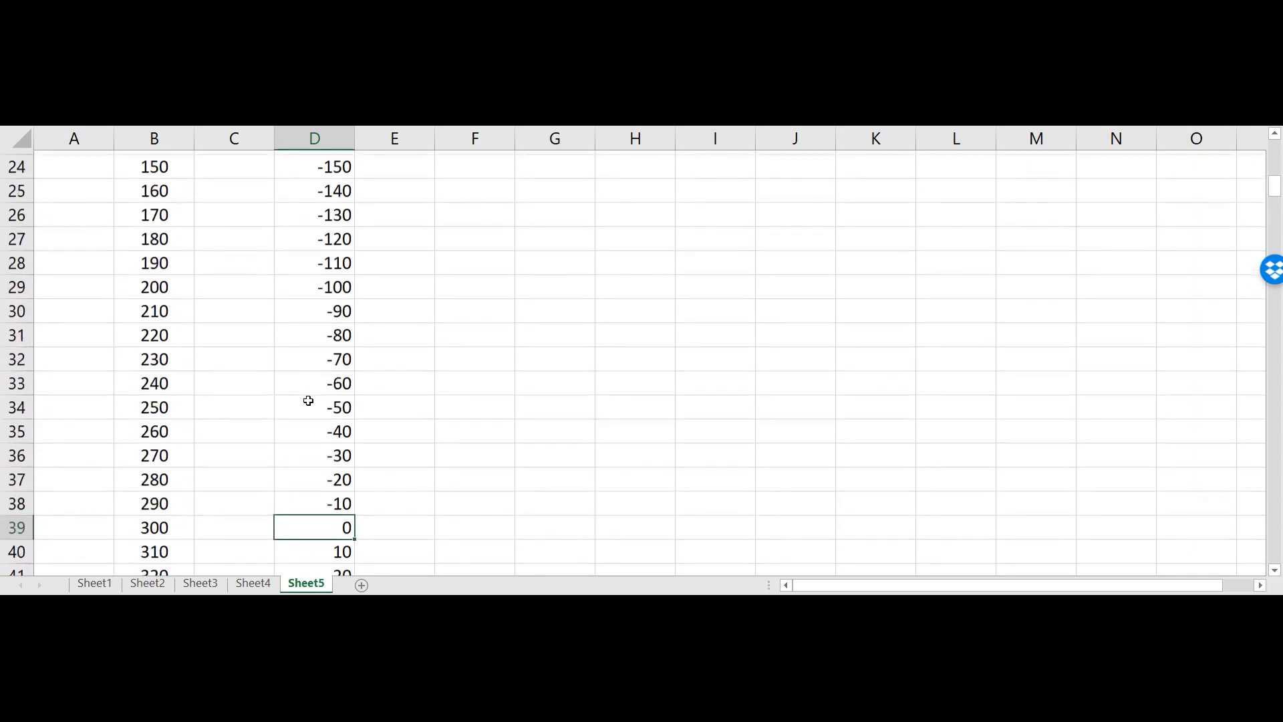
pyautogui.scroll(6, 308, 400)
pyautogui.scroll(2, 308, 401)
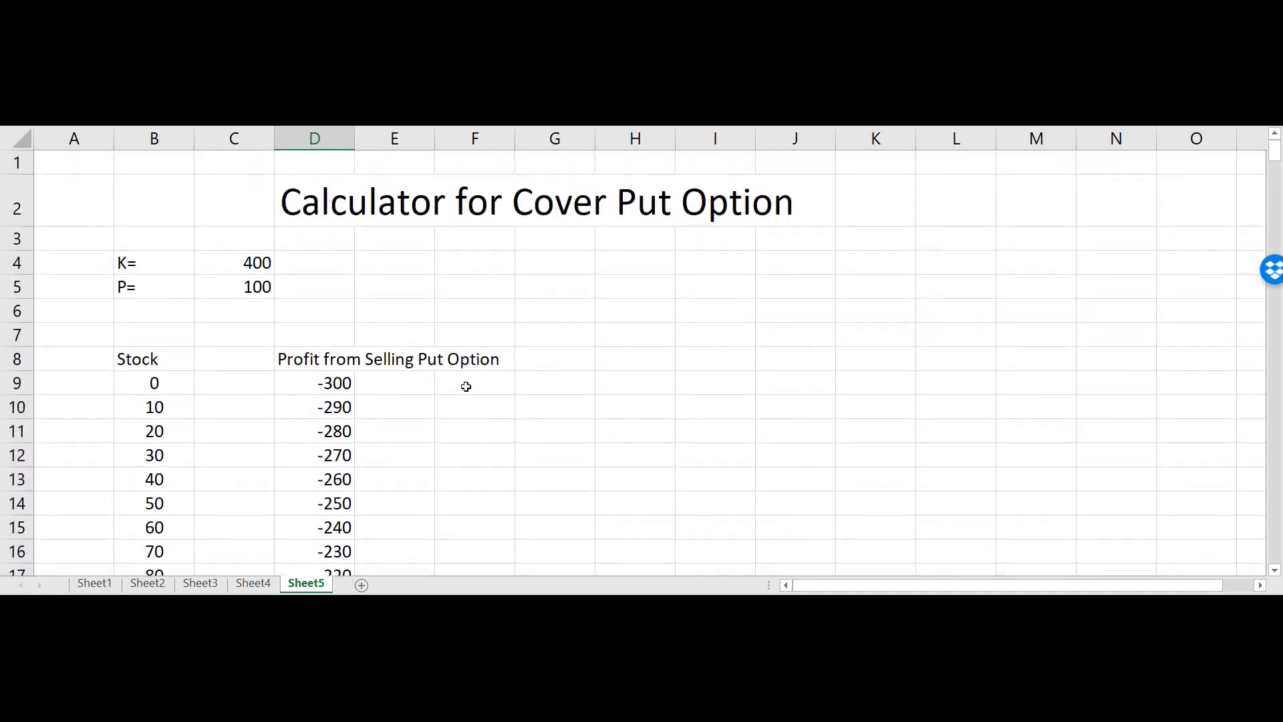
# Enter the label "Price at which Stock was Shorted=" in B6.
pyautogui.click(154, 310)
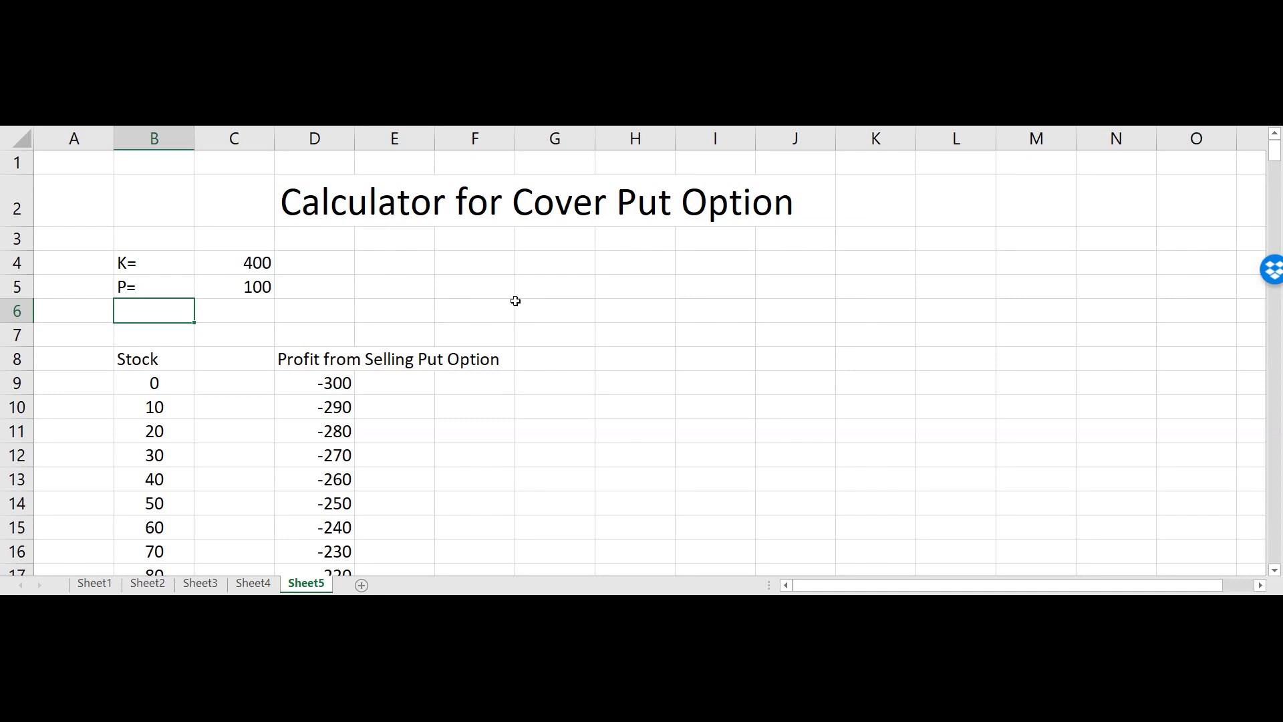
pyautogui.write('Price at which Stock was Shorted')
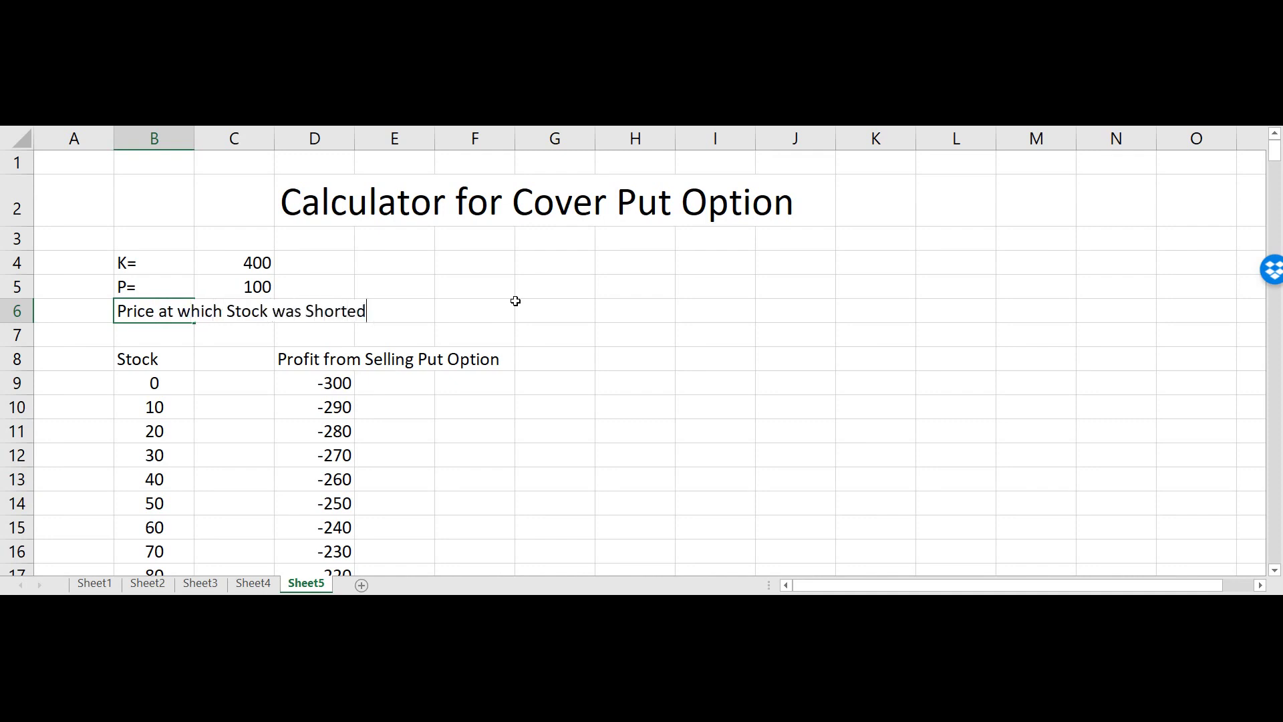
pyautogui.press('Tab')
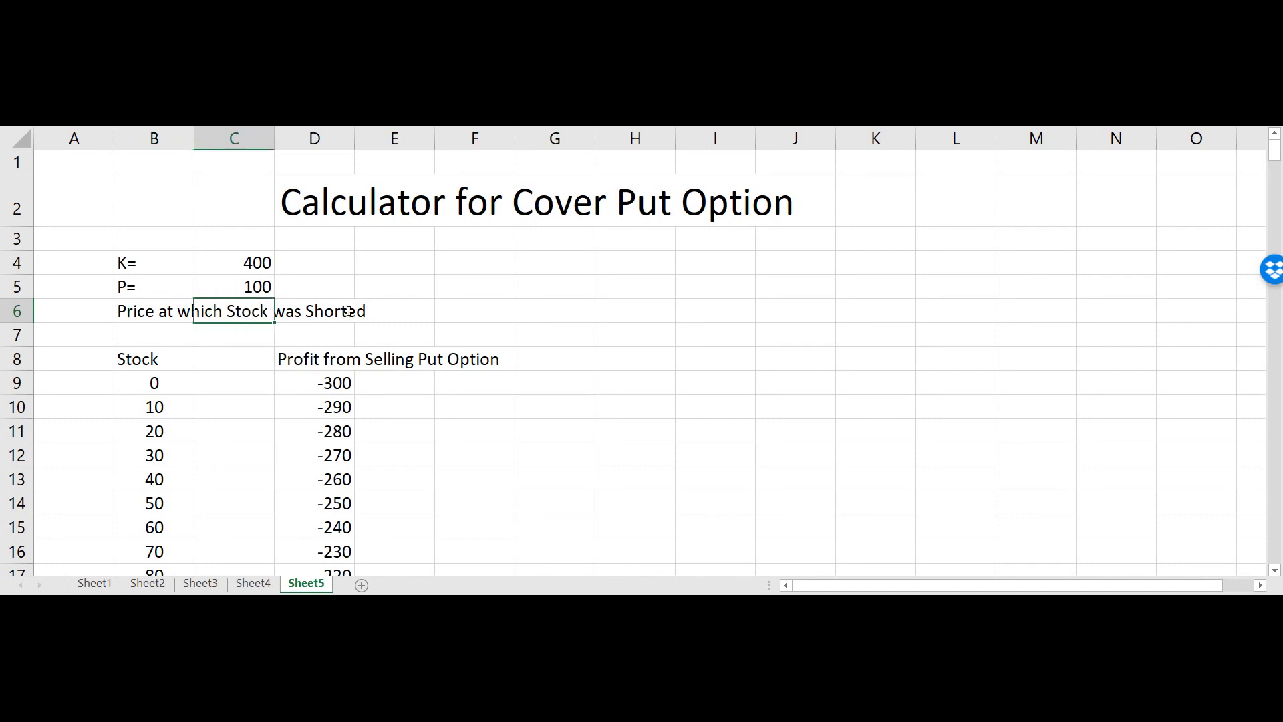
pyautogui.click(151, 316)
pyautogui.press('F2')
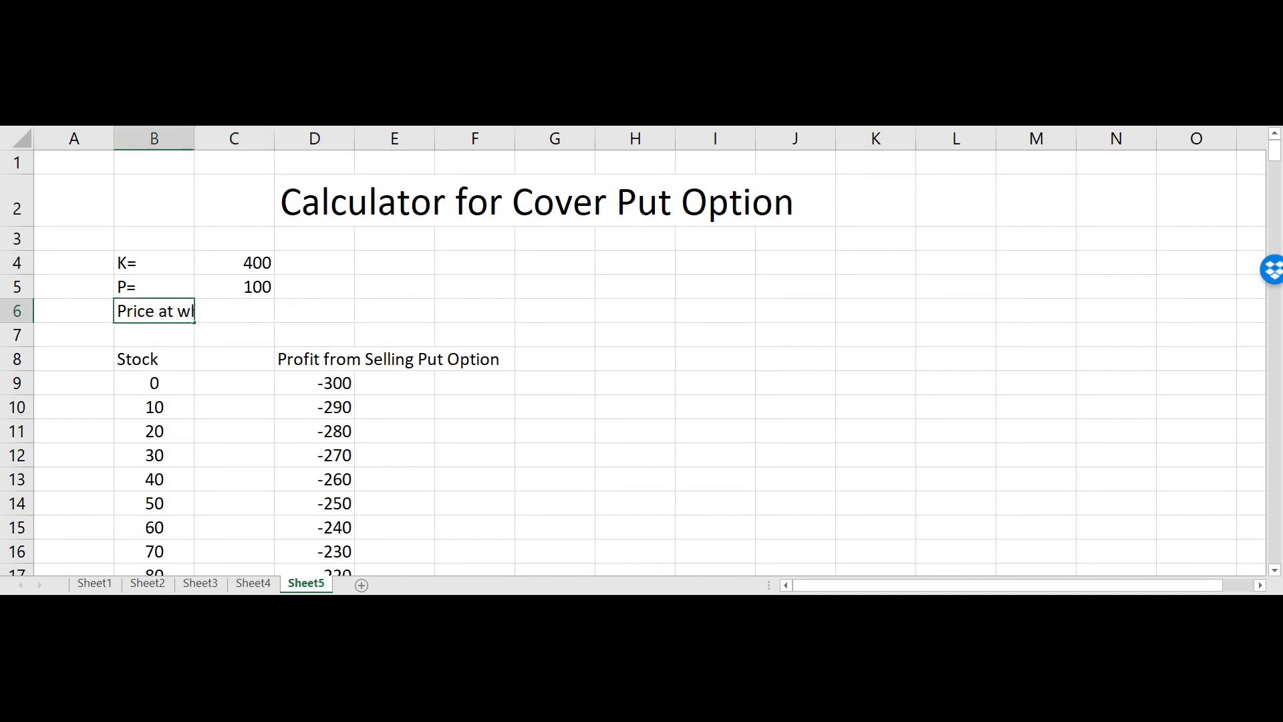
pyautogui.write('=')
pyautogui.press('Tab')
# Enter 600 as the shorted stock price in F6 and move the K and P values from C4:C5 to F4:F5.
pyautogui.press('Tab')
pyautogui.press('Tab')
pyautogui.press('Tab')
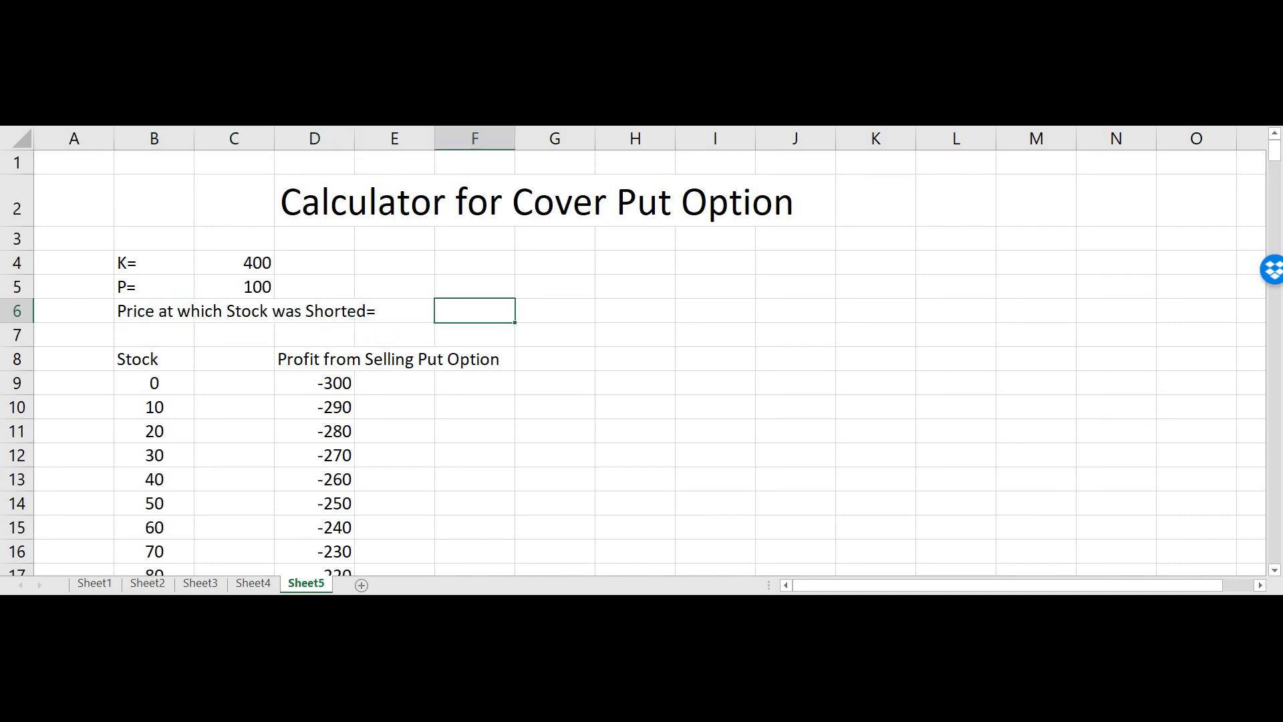
pyautogui.write('600')
pyautogui.press('Return')
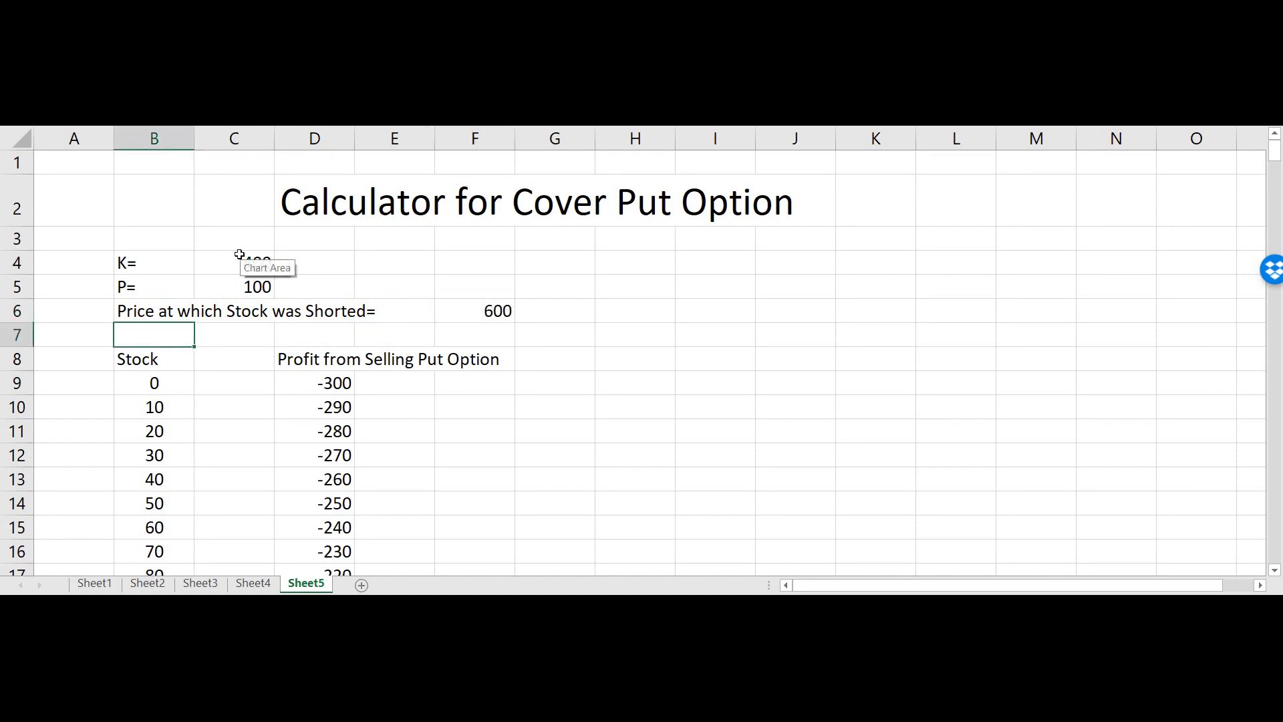
pyautogui.moveTo(257, 263); pyautogui.dragTo(490, 284)
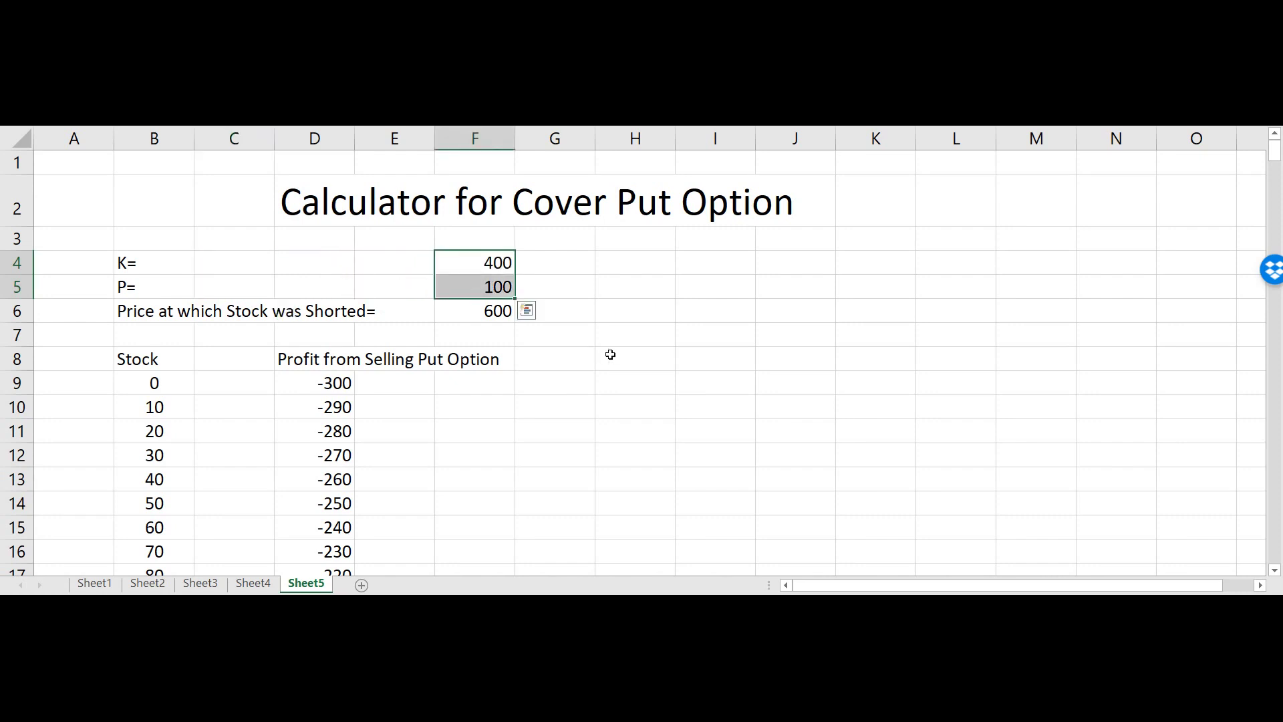
# Enter the heading "Profit from Shorting the Stock" in G8.
pyautogui.click(574, 361)
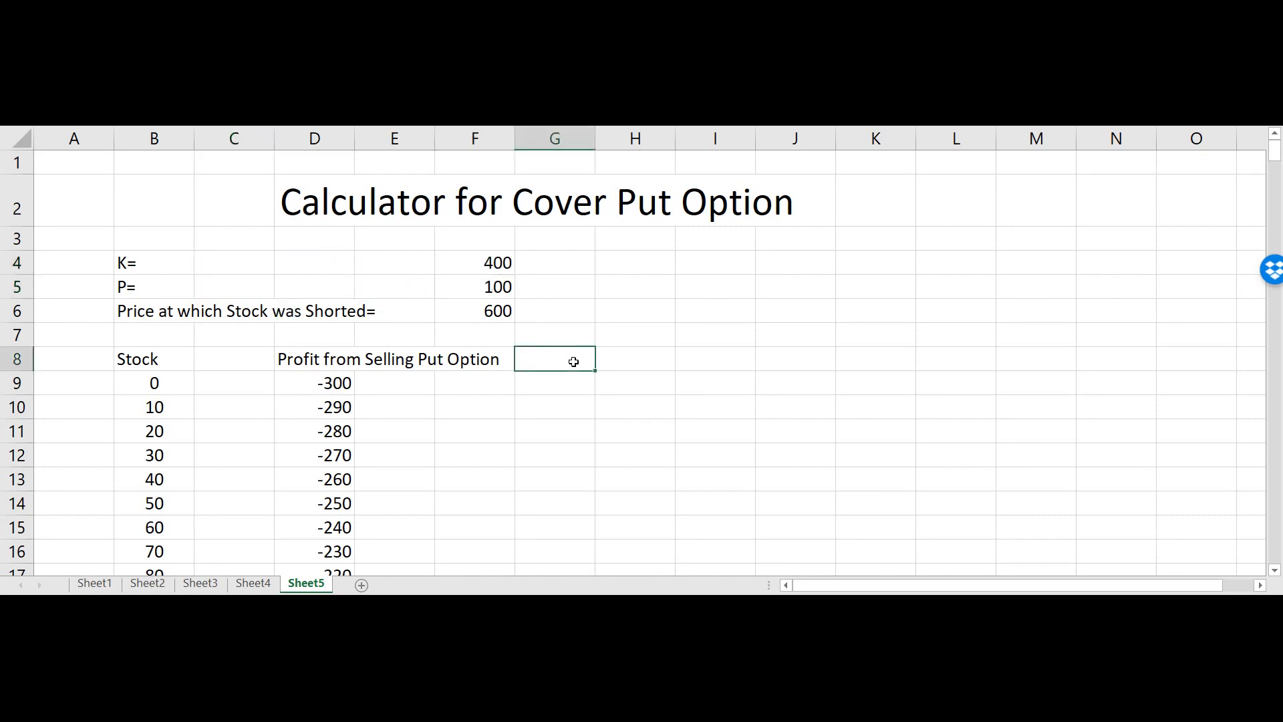
pyautogui.write('Profit from Stock')
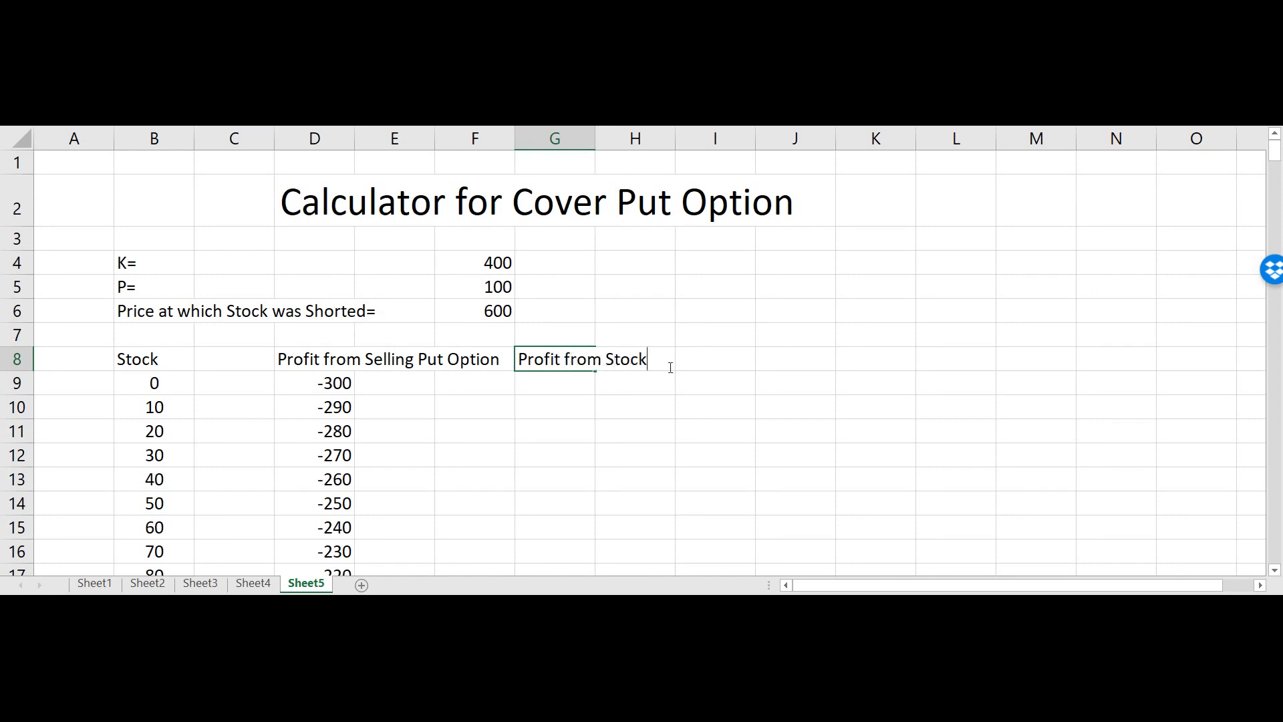
pyautogui.click(607, 358)
pyautogui.write('Shorting the S')
pyautogui.press('Return')
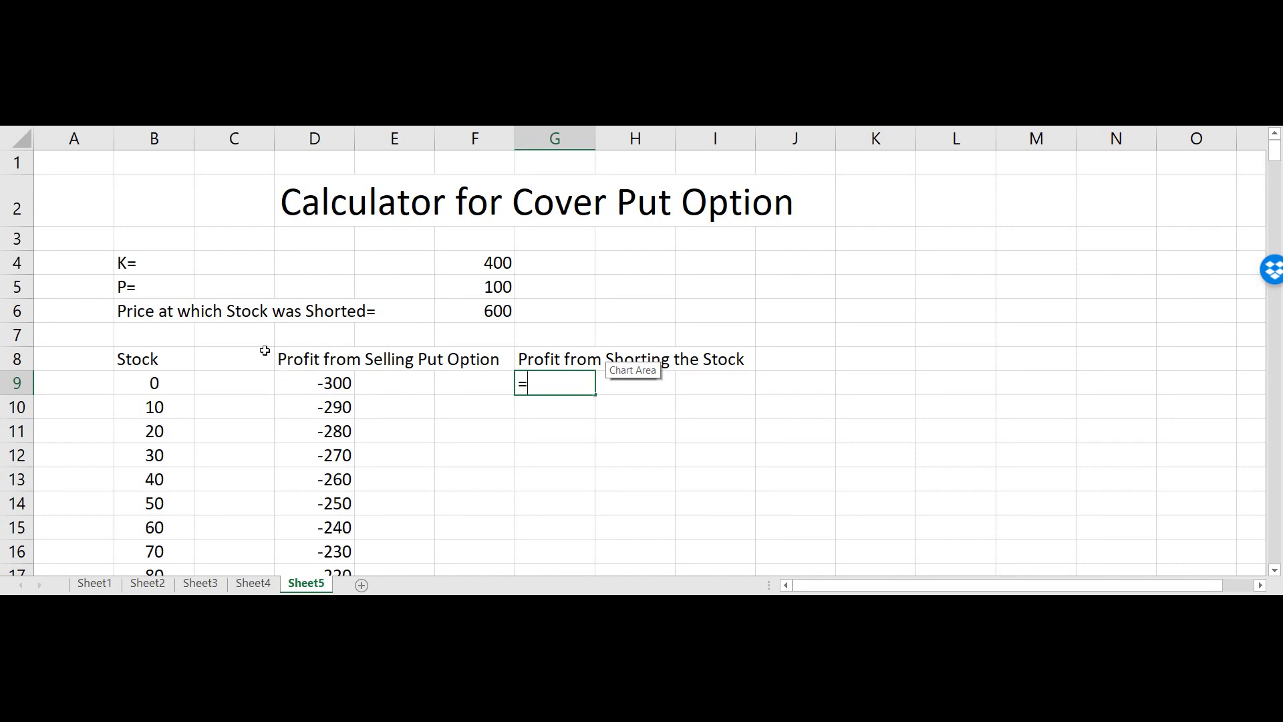
pyautogui.click(154, 382)
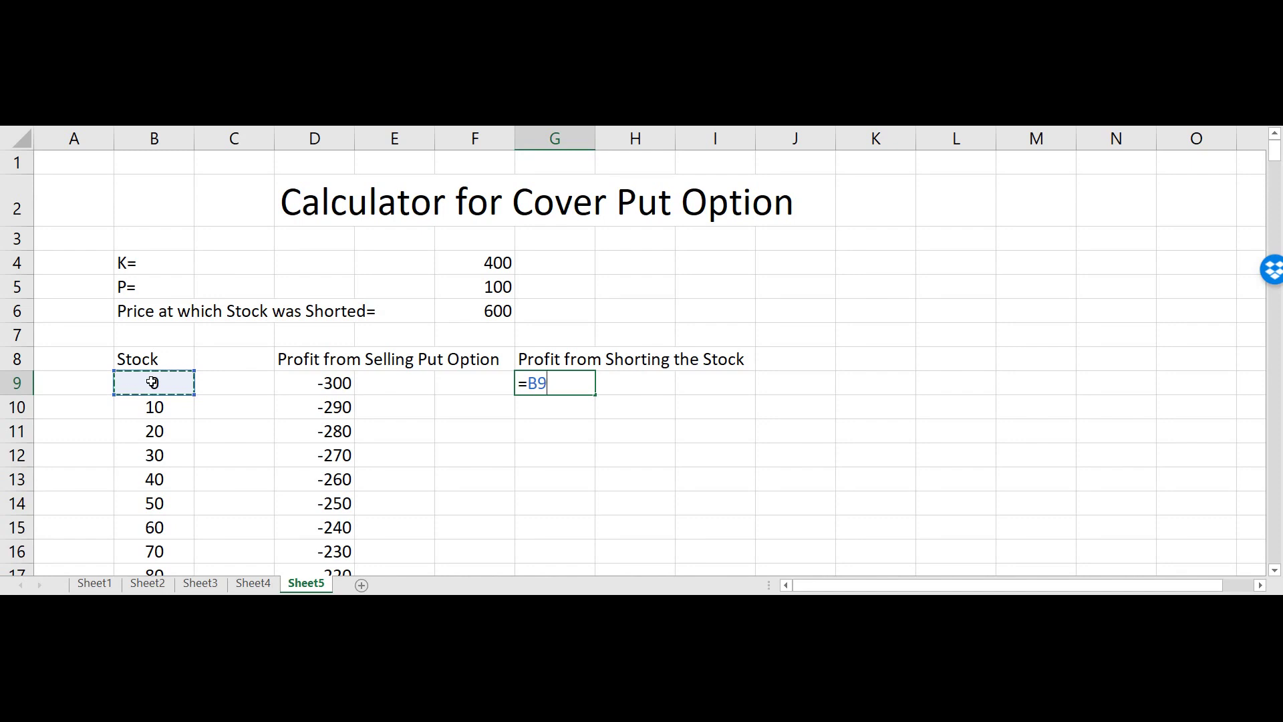
pyautogui.press('BackSpace')
pyautogui.press('BackSpace')
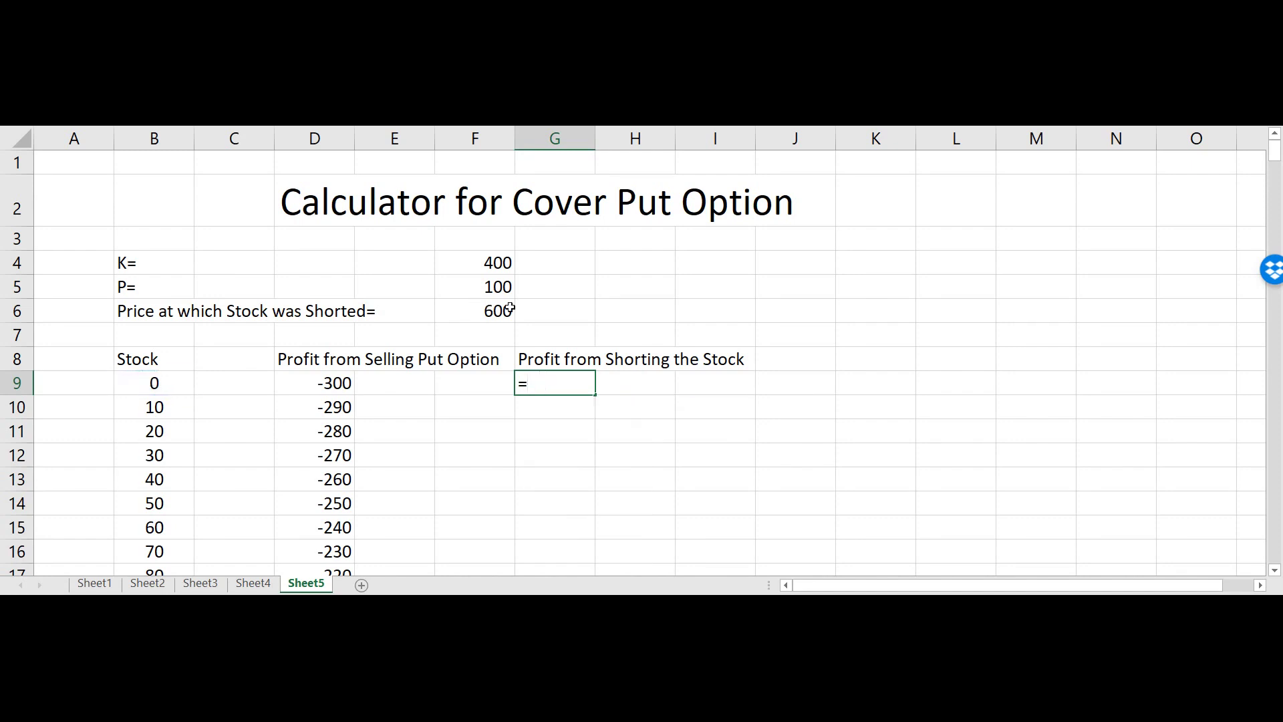
# Calculate the short-stock profit in G9 with the formula =F6-B9.
pyautogui.click(503, 309)
pyautogui.write('-')
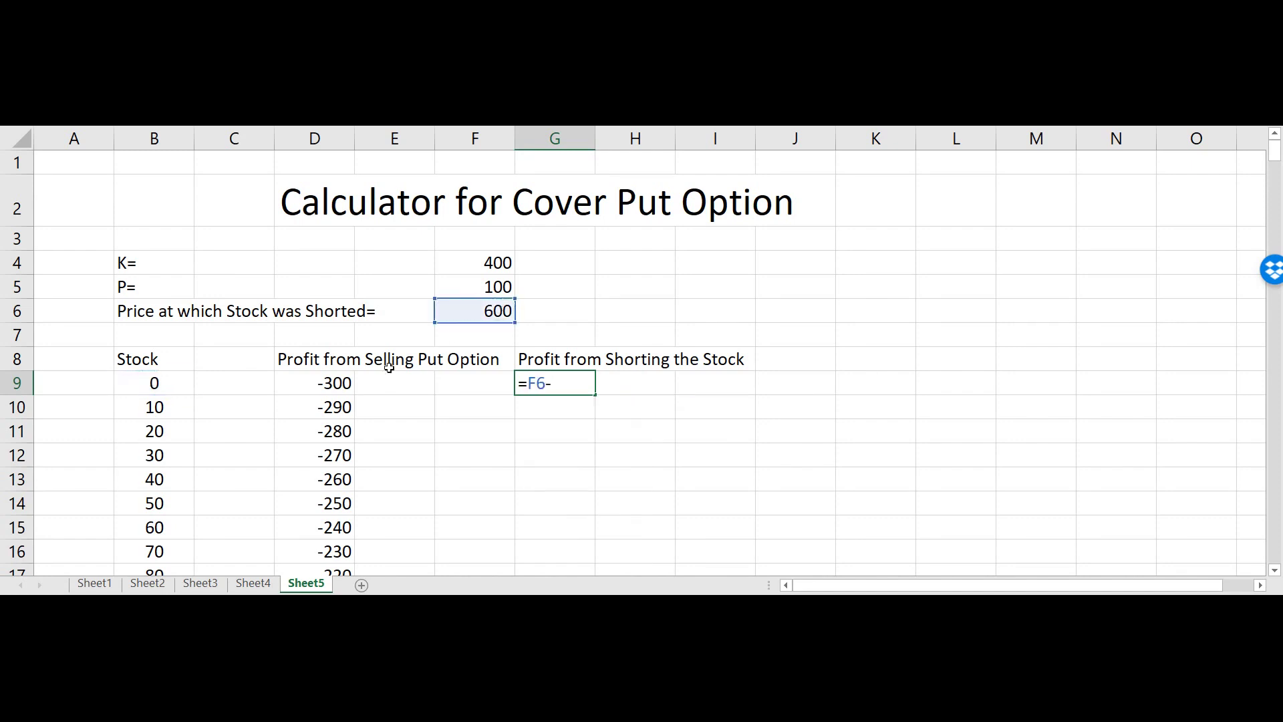
pyautogui.click(162, 373)
pyautogui.press('Return')
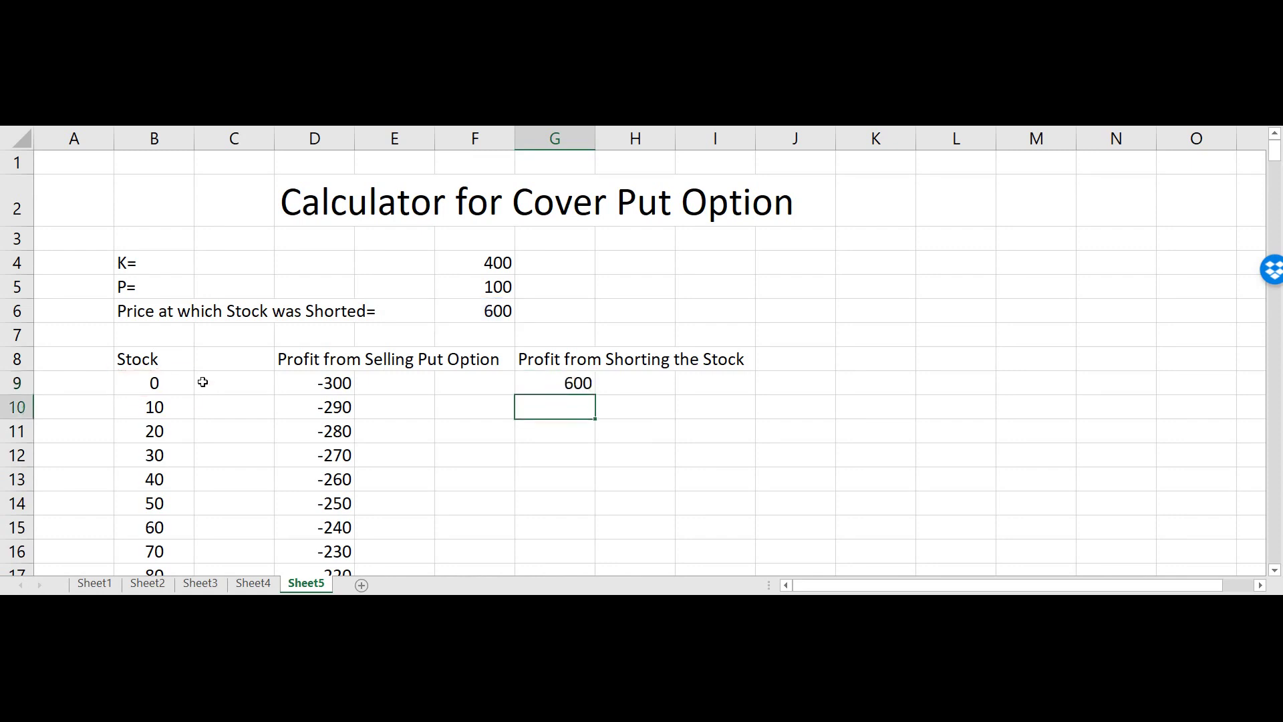
# Make the shorted stock price reference absolute in the G9 formula, giving =$F$6-B9.
pyautogui.click(546, 386)
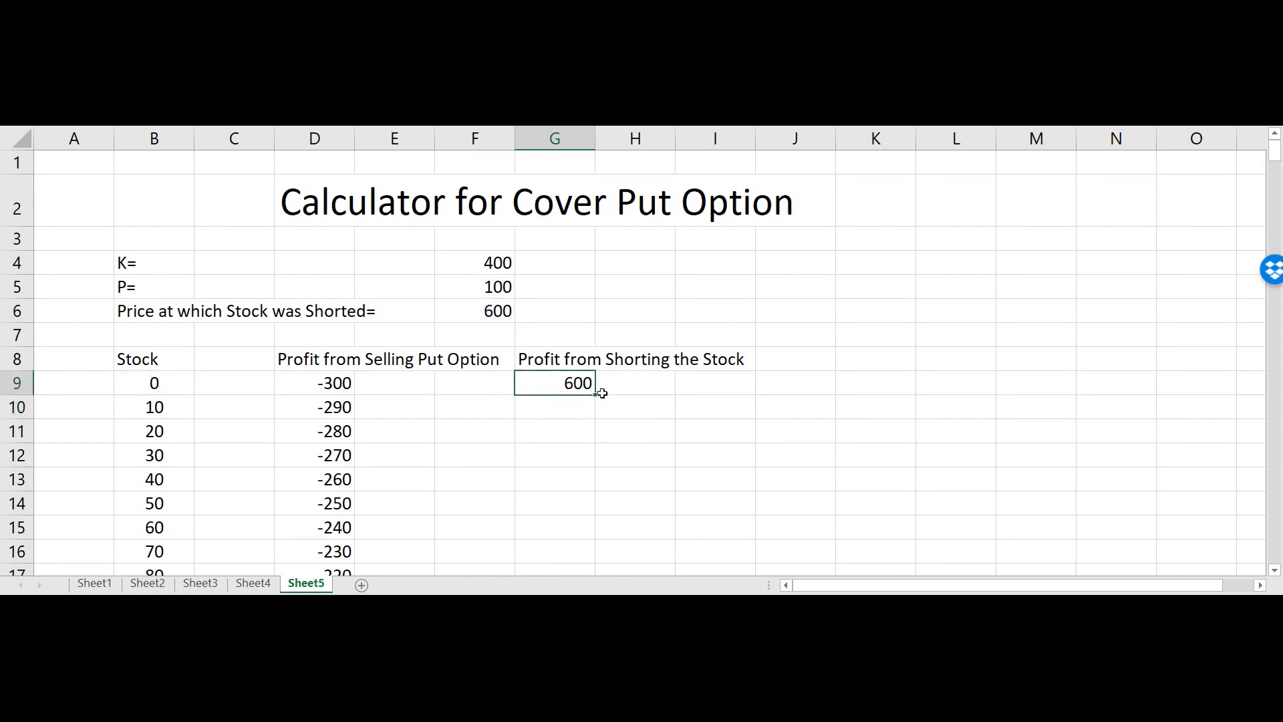
pyautogui.doubleClick(576, 386)
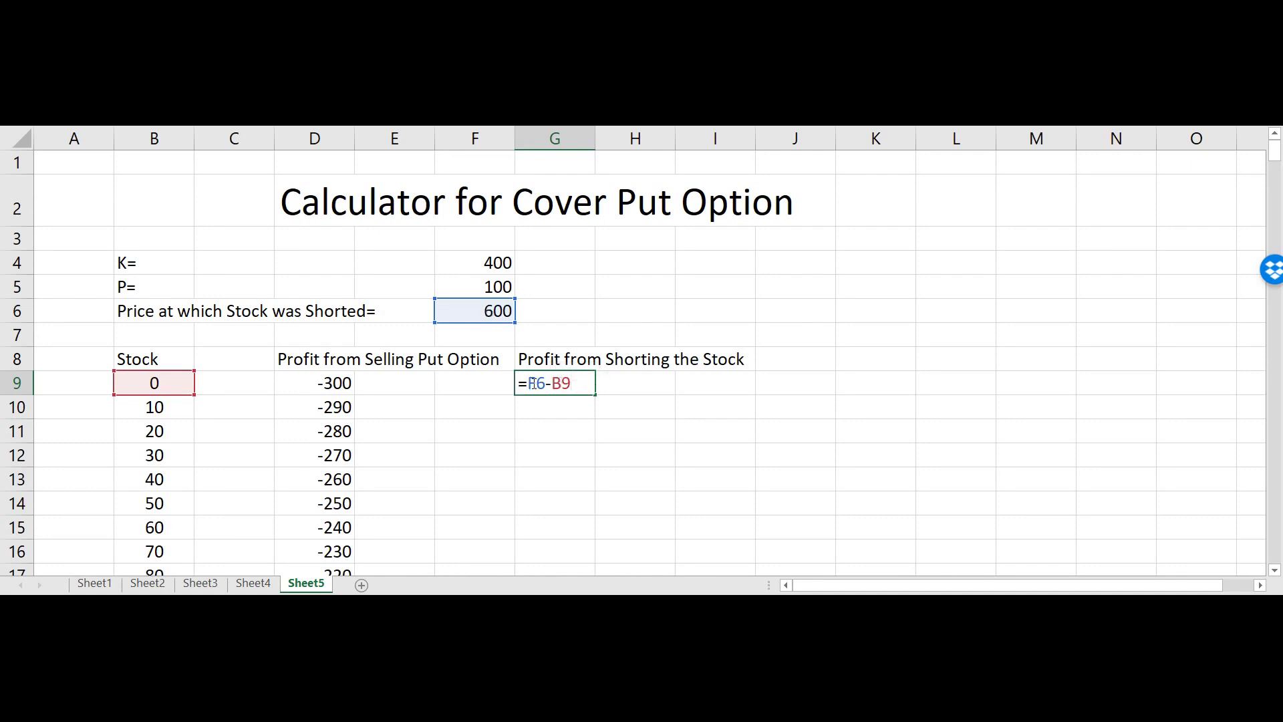
pyautogui.press('F4')
pyautogui.press('Return')
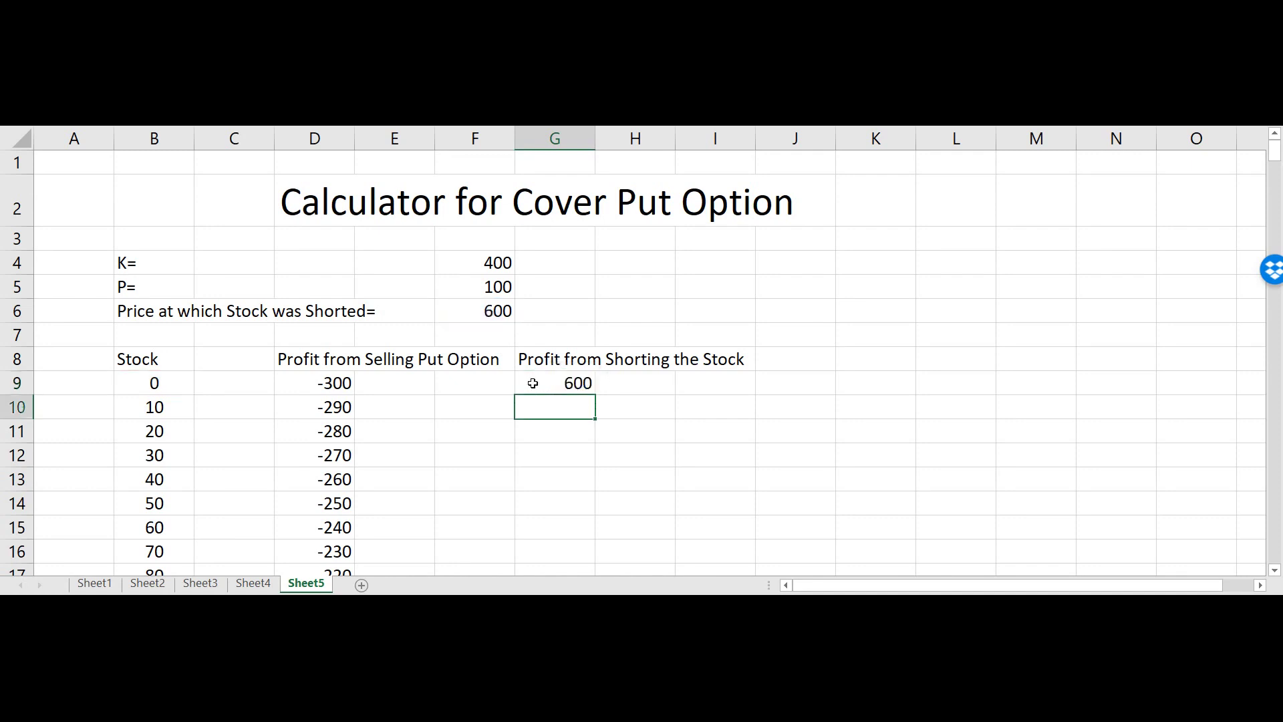
# Fill the short-stock profit formula from G9 down to row 334, alongside the last stock price.
pyautogui.press('Up')
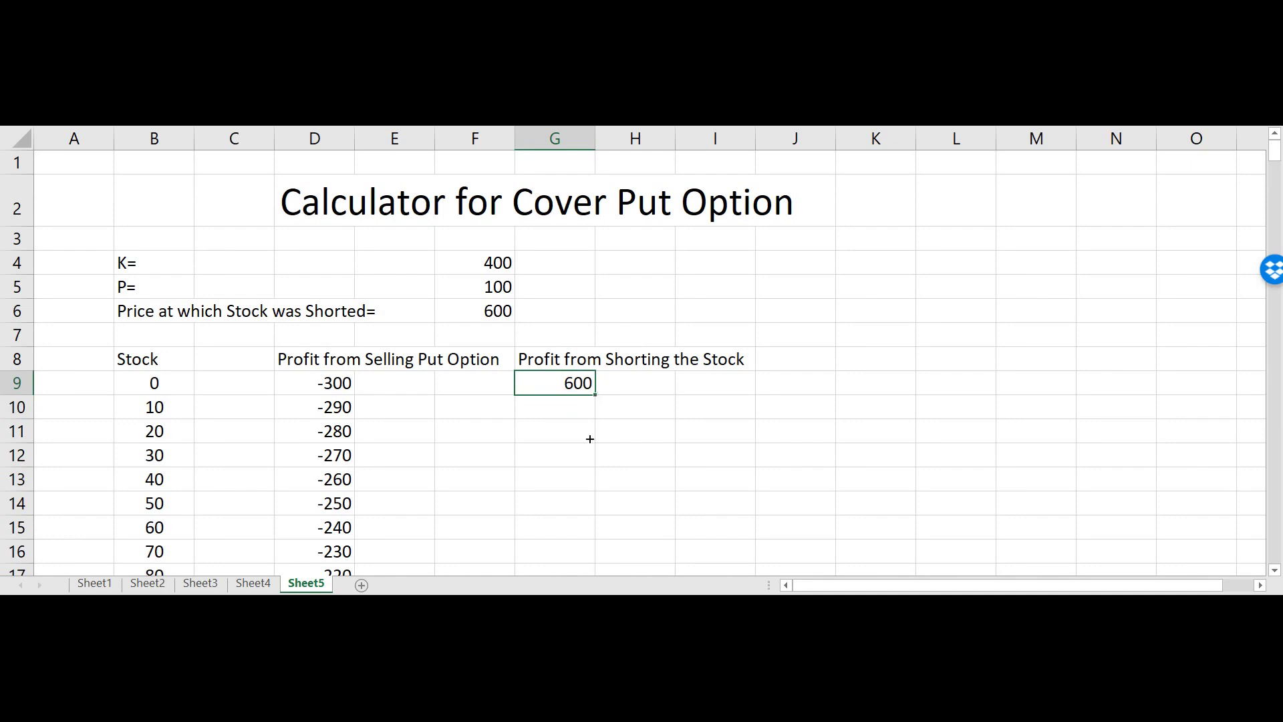
pyautogui.moveTo(590, 439); pyautogui.dragTo(588, 485)
pyautogui.click(570, 473)
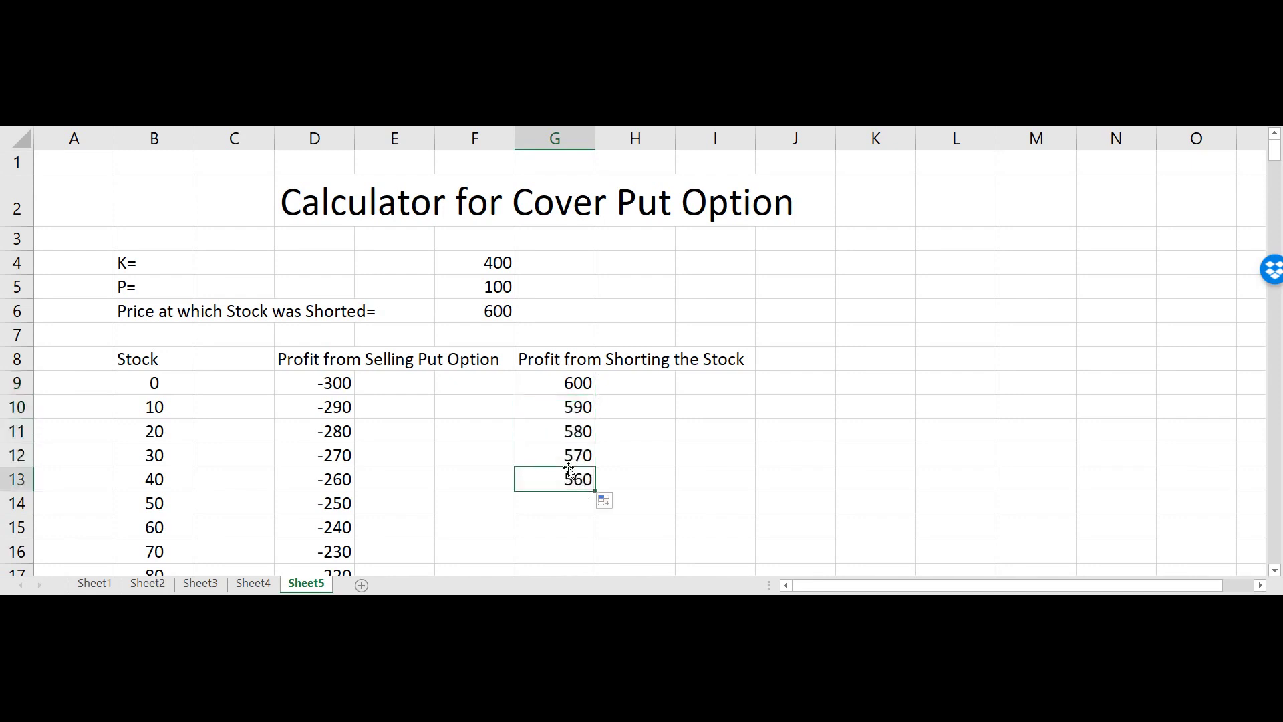
pyautogui.click(570, 382)
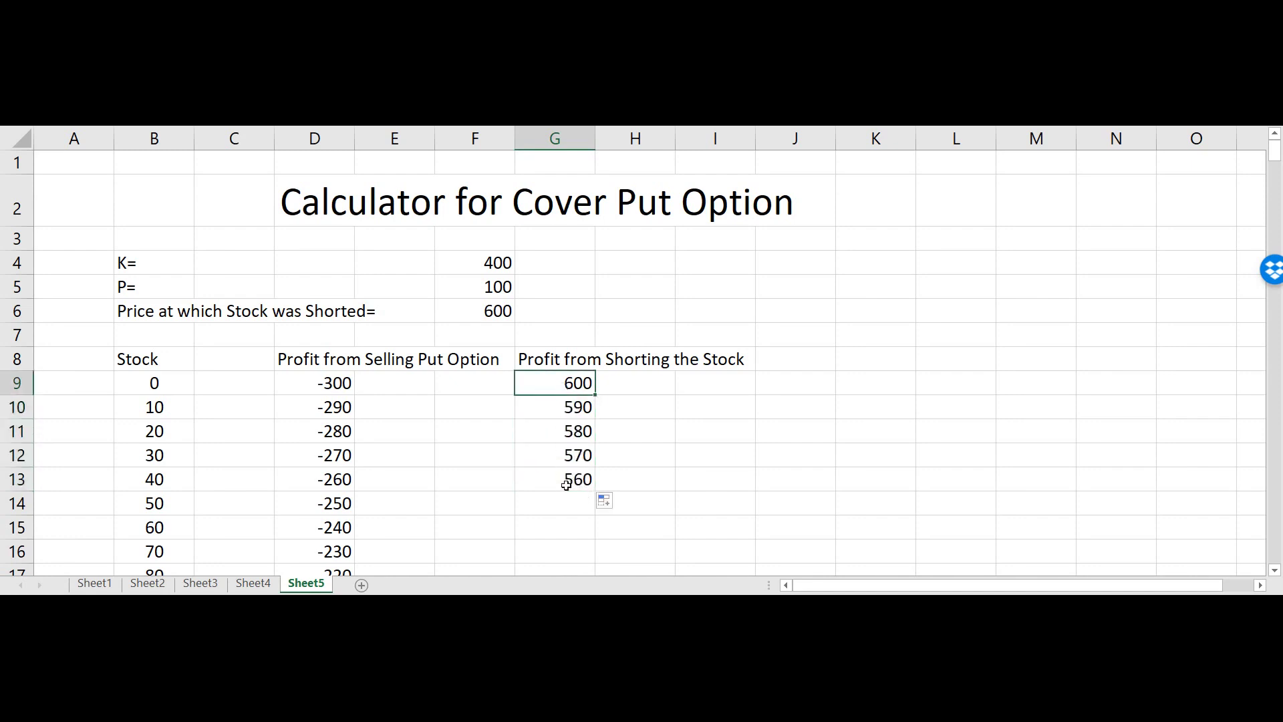
pyautogui.moveTo(568, 483)
pyautogui.mouseDown()
pyautogui.moveTo(593, 488)
pyautogui.moveTo(594, 548)
pyautogui.moveTo(588, 391)
pyautogui.moveTo(585, 511)
pyautogui.moveTo(574, 479)
pyautogui.moveTo(575, 523)
pyautogui.moveTo(575, 489)
pyautogui.moveTo(540, 556)
pyautogui.moveTo(539, 529)
pyautogui.mouseUp()
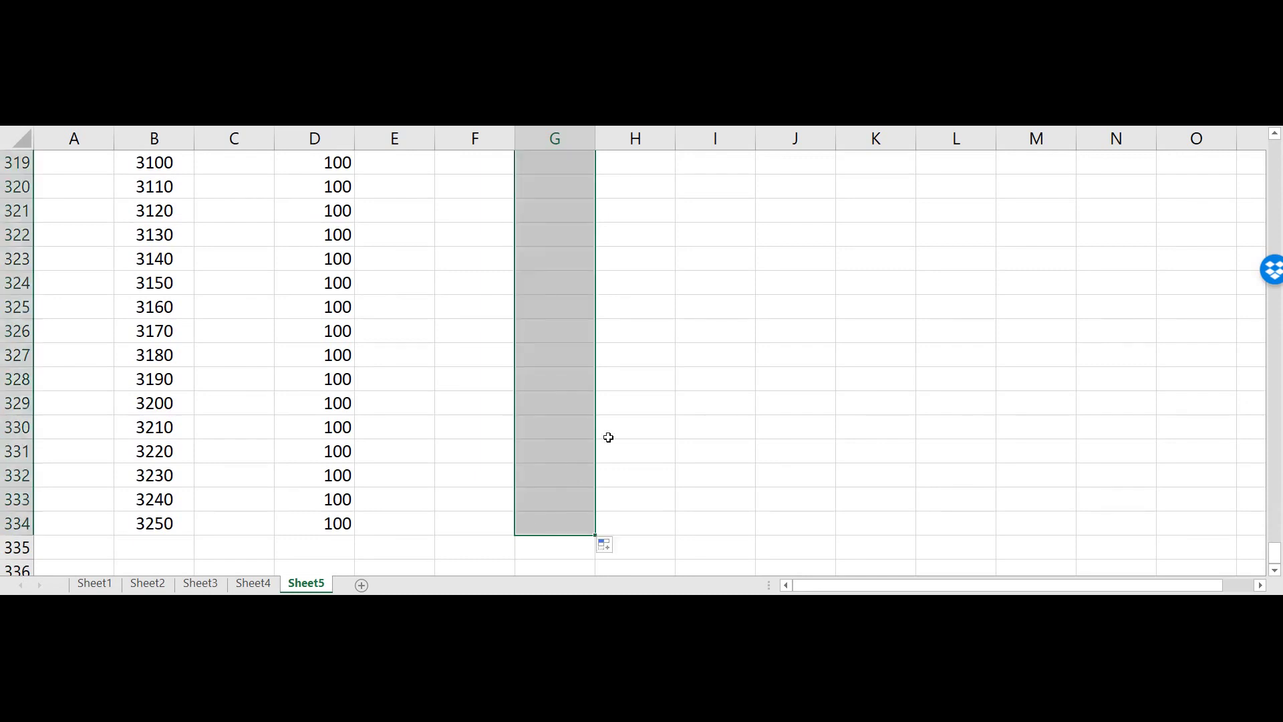
pyautogui.scroll(20, 659, 368)
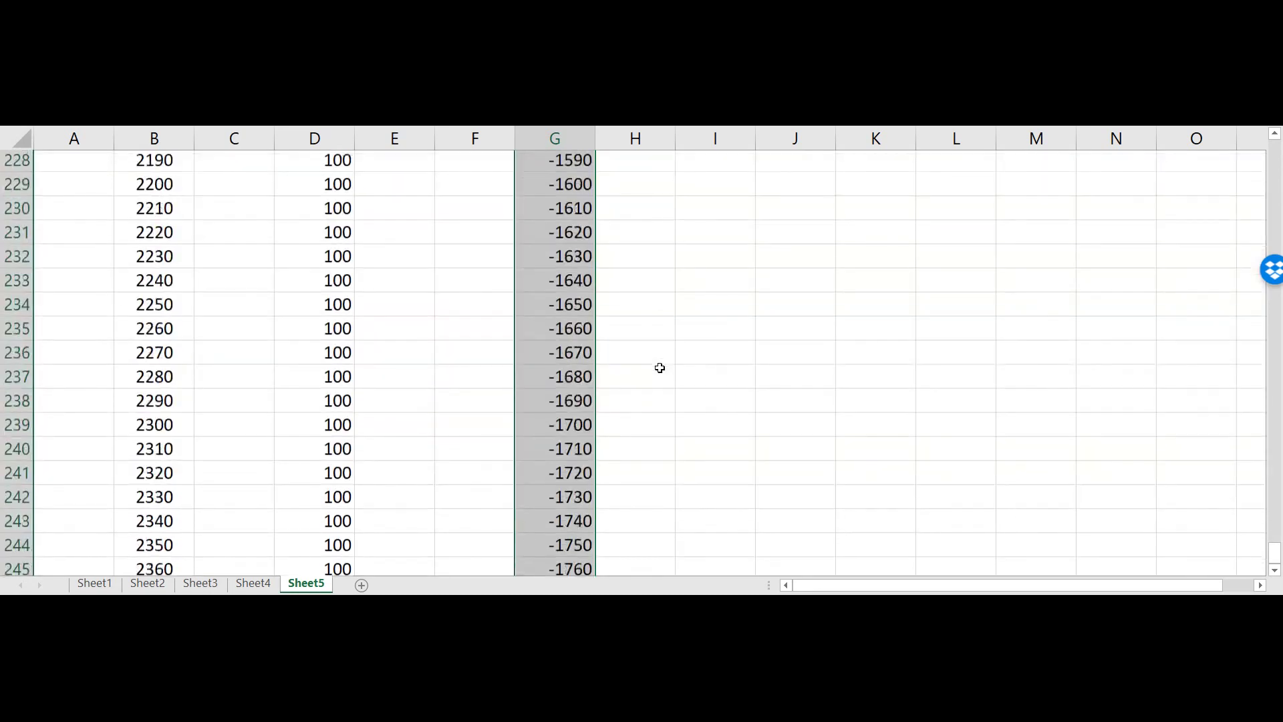
pyautogui.scroll(20, 660, 368)
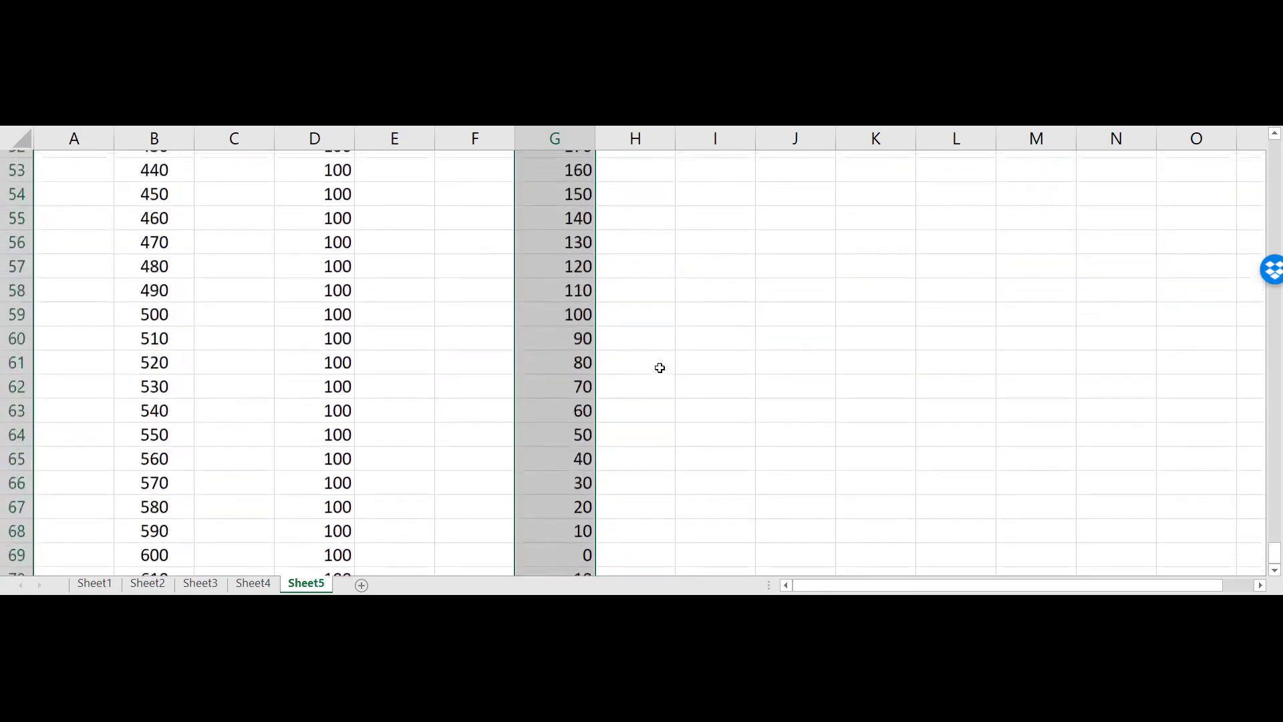
pyautogui.scroll(5, 660, 368)
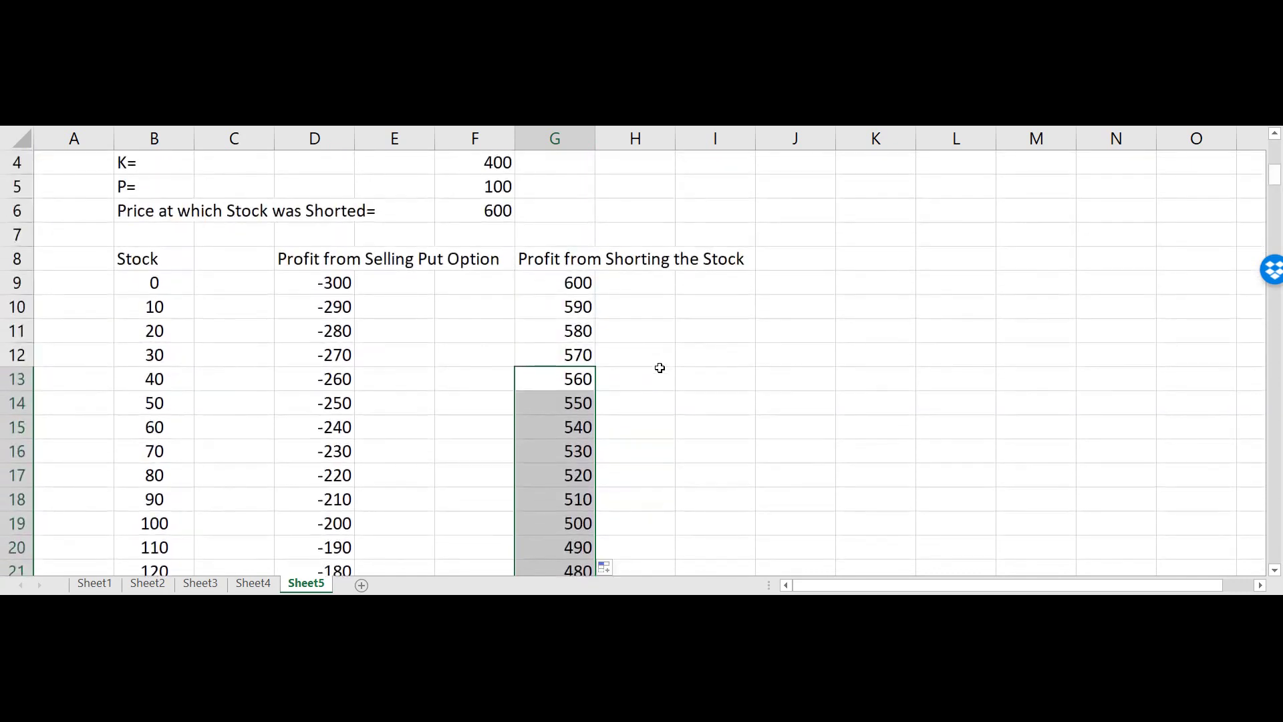
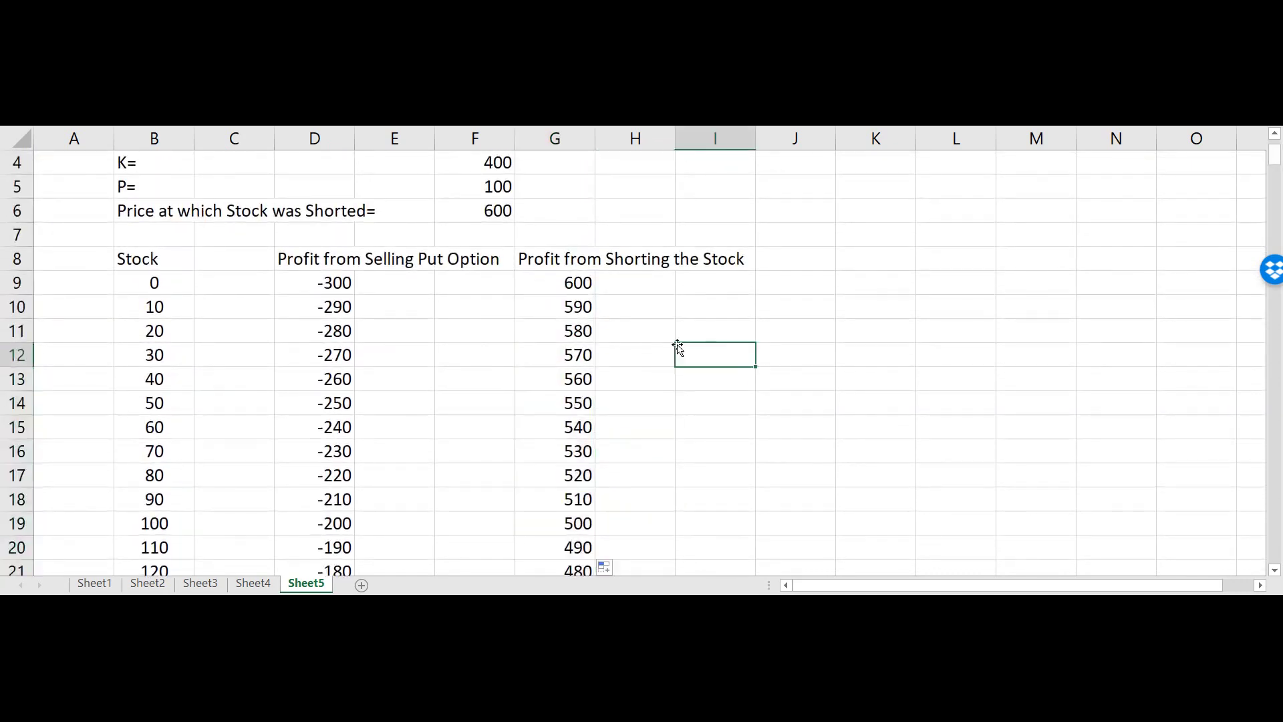
pyautogui.scroll(1, 599, 271)
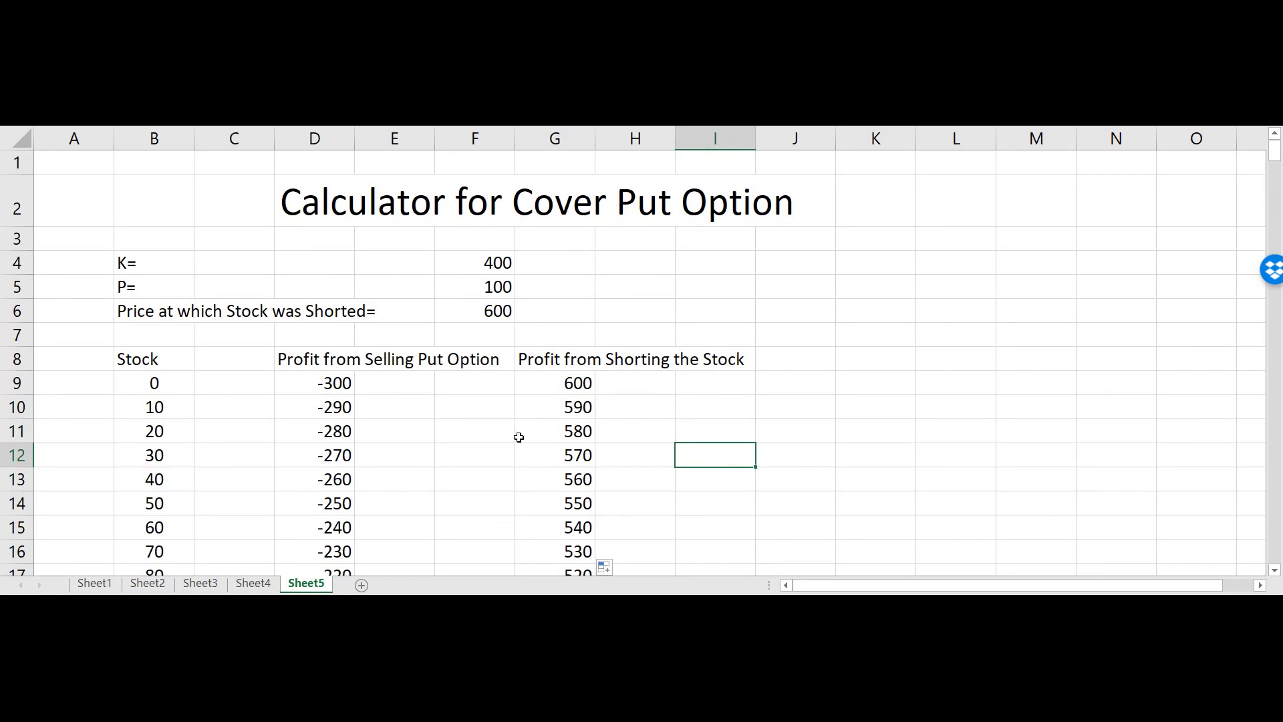
# Enter the heading "Total" in K8.
pyautogui.click(860, 355)
pyautogui.write('Total')
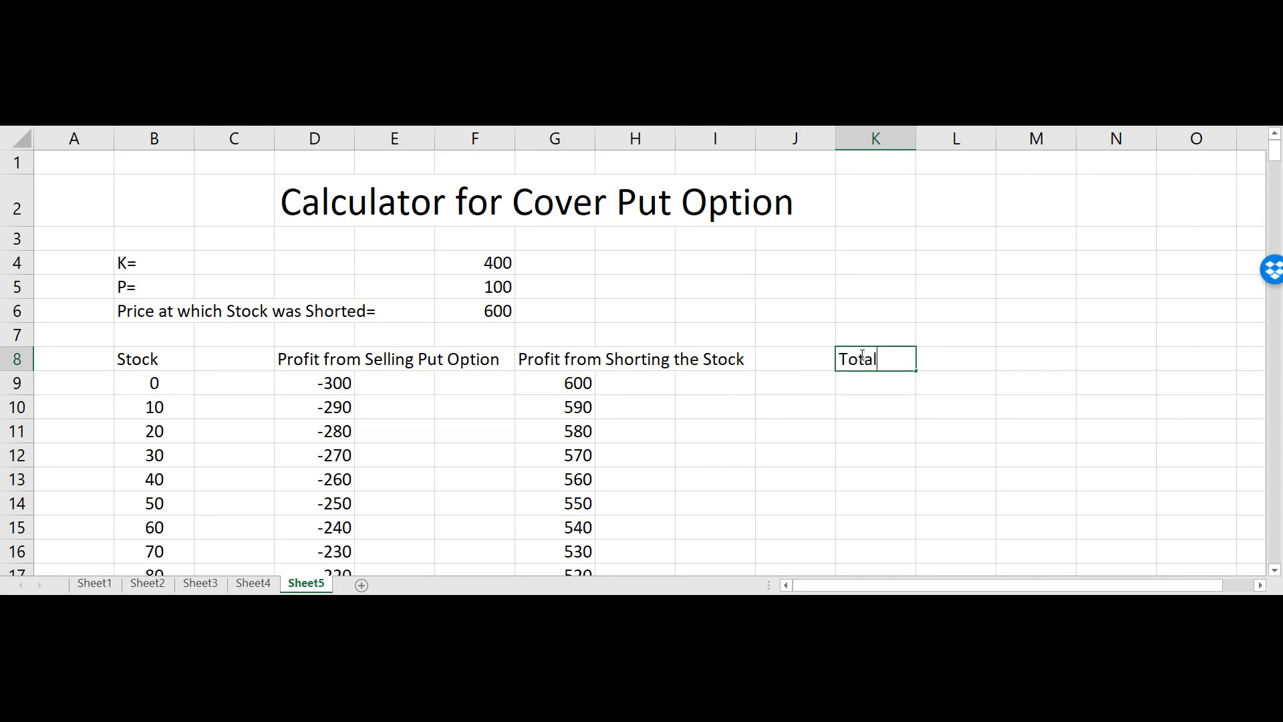
pyautogui.press('Return')
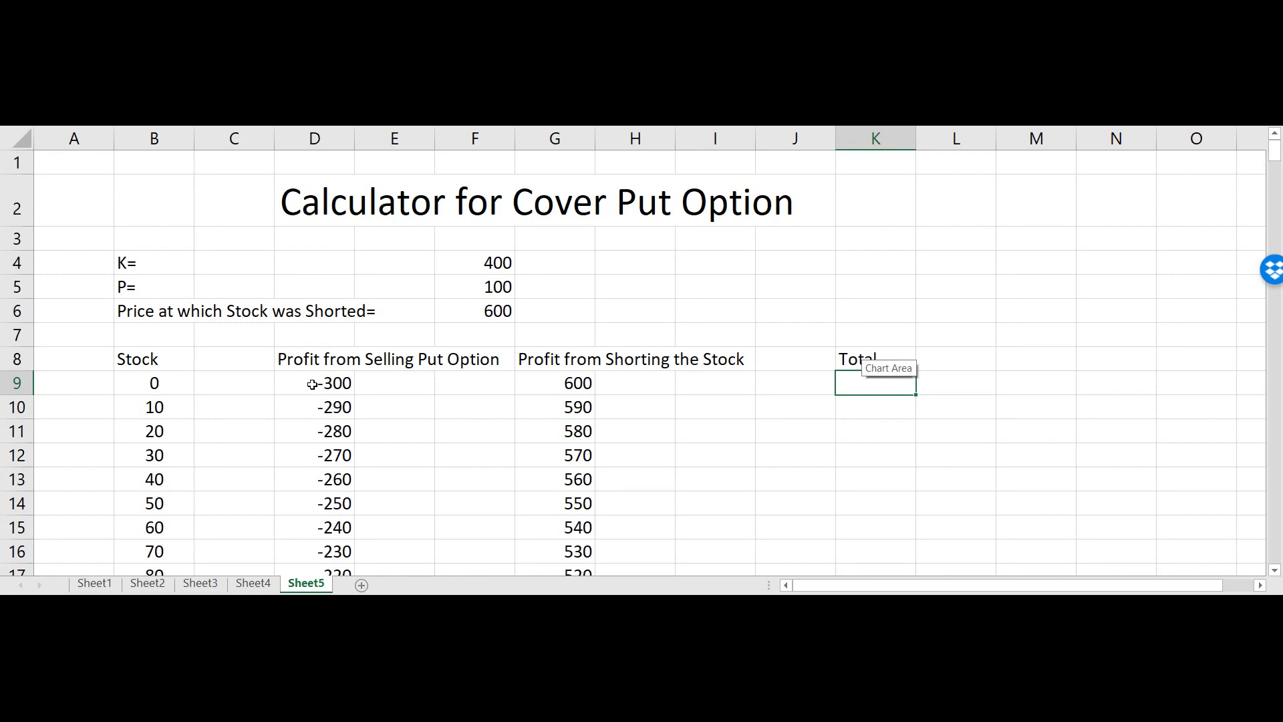
# Calculate the total profit in K9 with the formula =G9+D9.
pyautogui.click(566, 383)
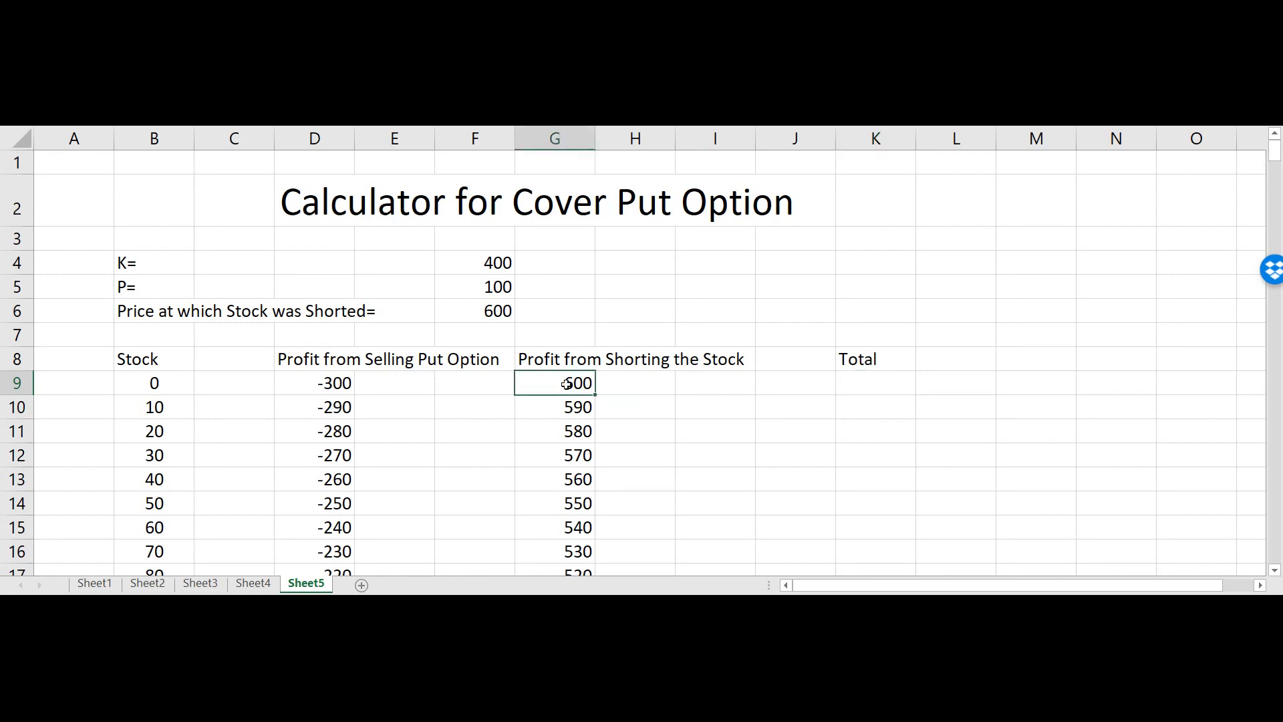
pyautogui.click(887, 384)
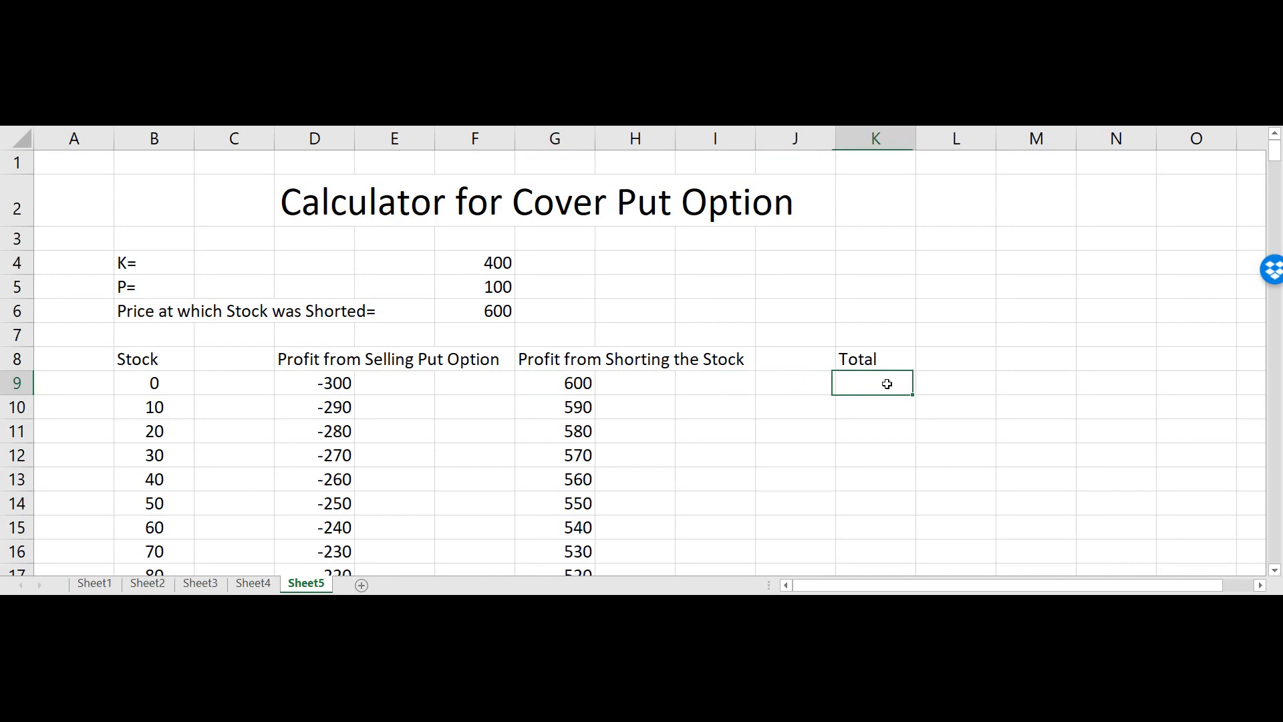
pyautogui.write('=')
pyautogui.click(579, 384)
pyautogui.write('+')
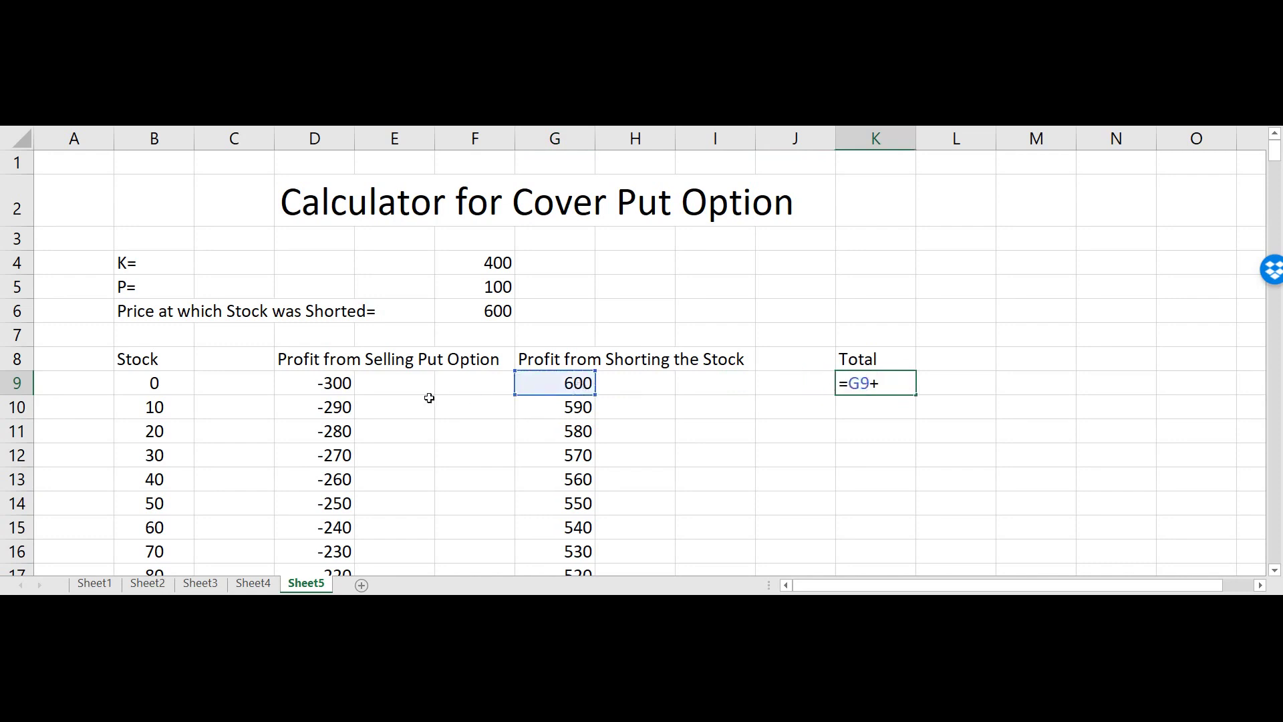
pyautogui.click(326, 383)
pyautogui.press('Return')
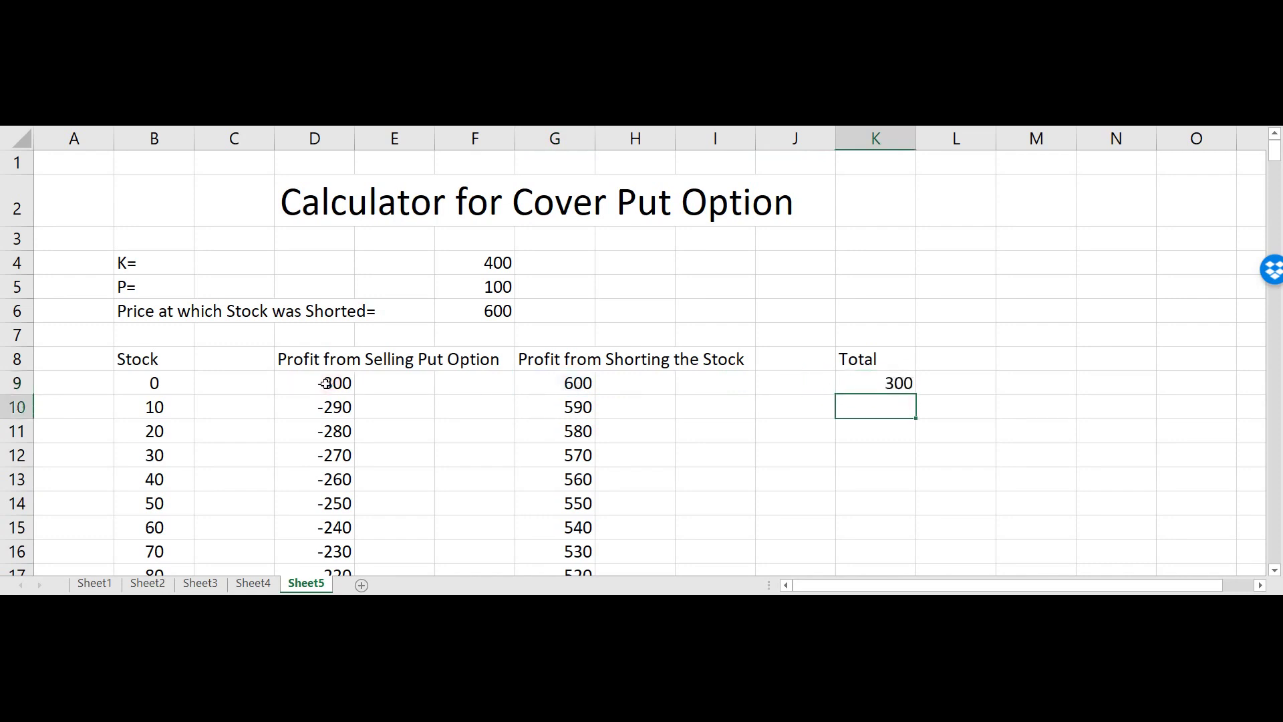
# Fill the total profit formula from K9 down to row 334.
pyautogui.click(896, 377)
pyautogui.moveTo(918, 395); pyautogui.dragTo(885, 559)
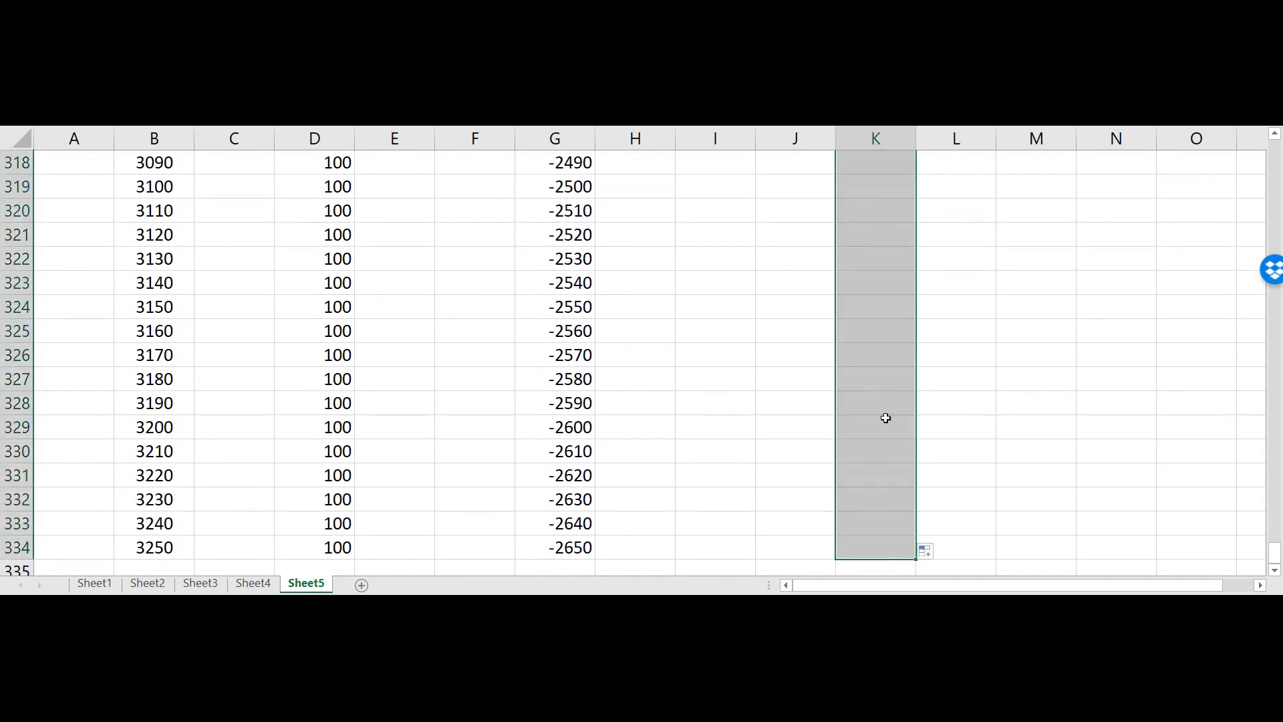
pyautogui.scroll(20, 885, 418)
pyautogui.scroll(20, 910, 323)
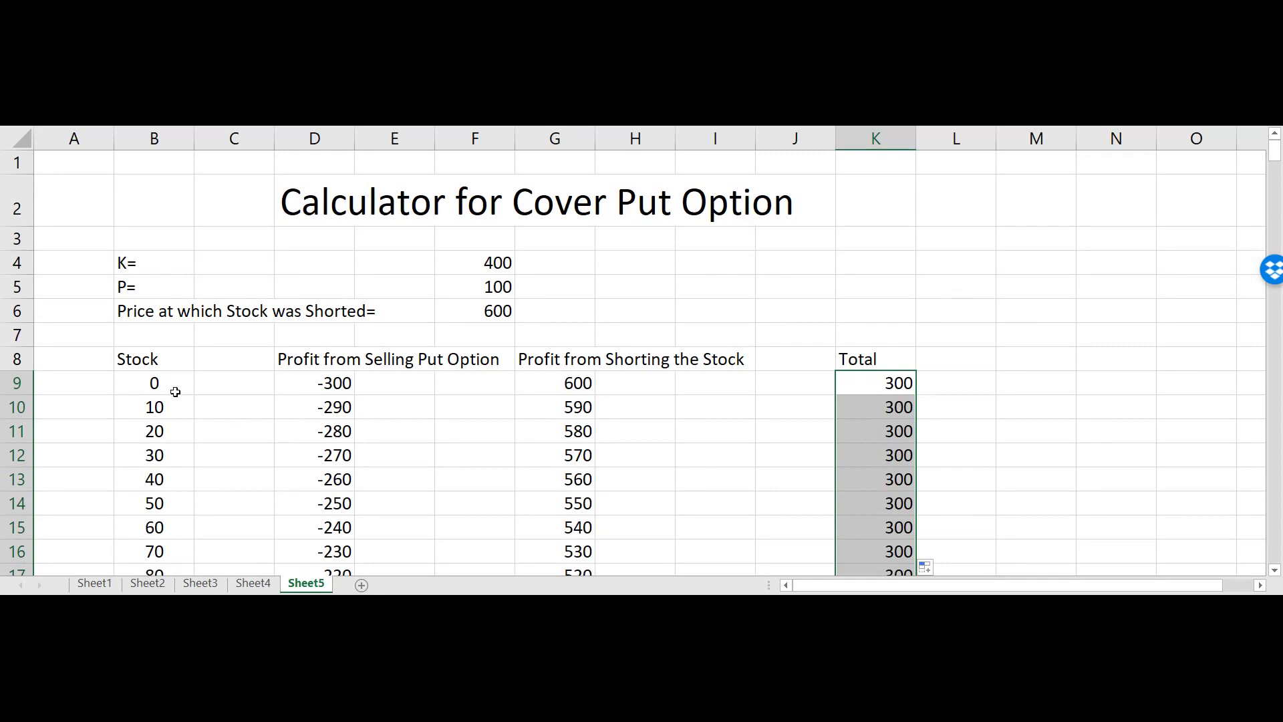
# Insert a scatter chart of B9:D334, shrink it and place it over columns H to L beside the profit data.
pyautogui.moveTo(149, 382); pyautogui.dragTo(309, 544)
pyautogui.scroll(20, 455, 312)
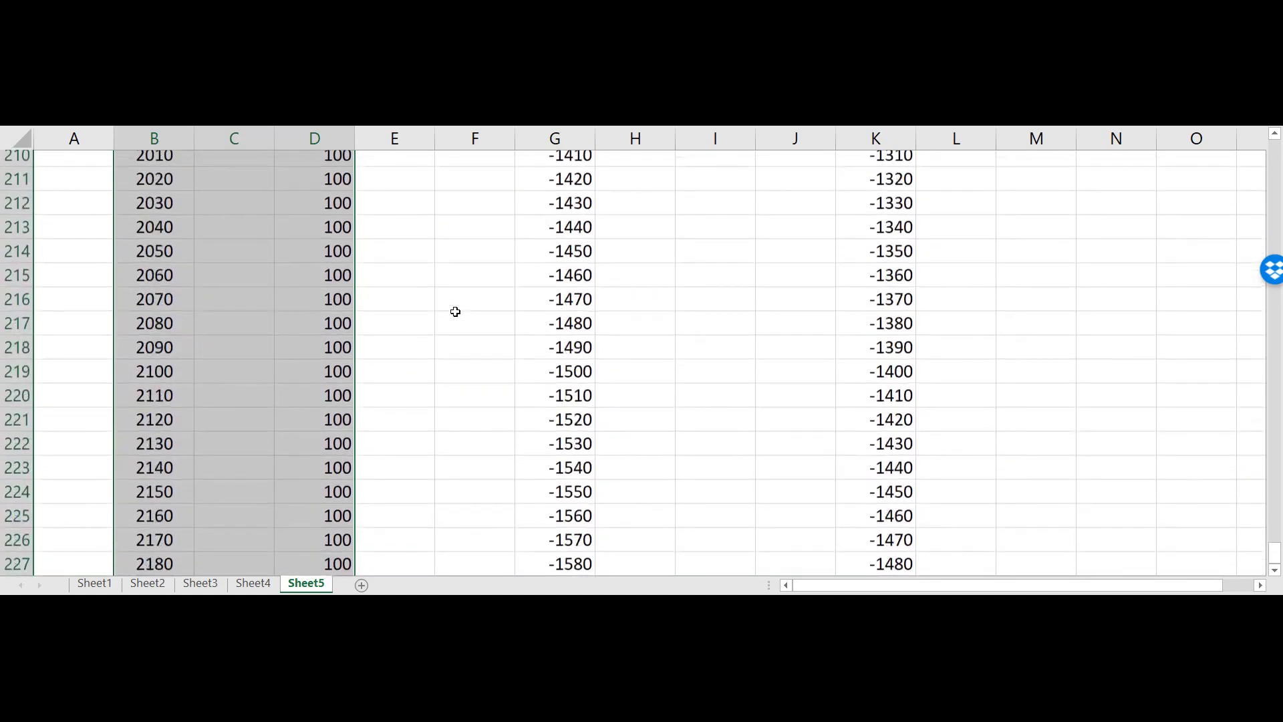
pyautogui.scroll(20, 455, 311)
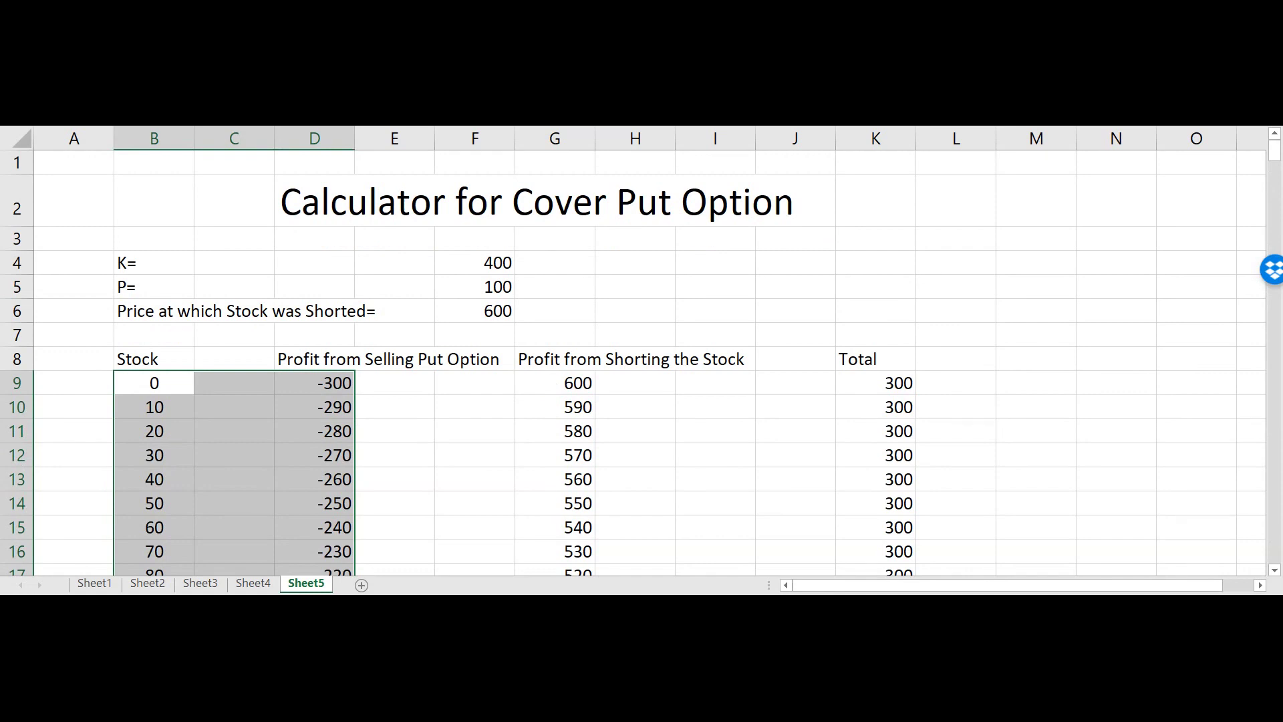
pyautogui.click(631, 47)
pyautogui.click(632, 100)
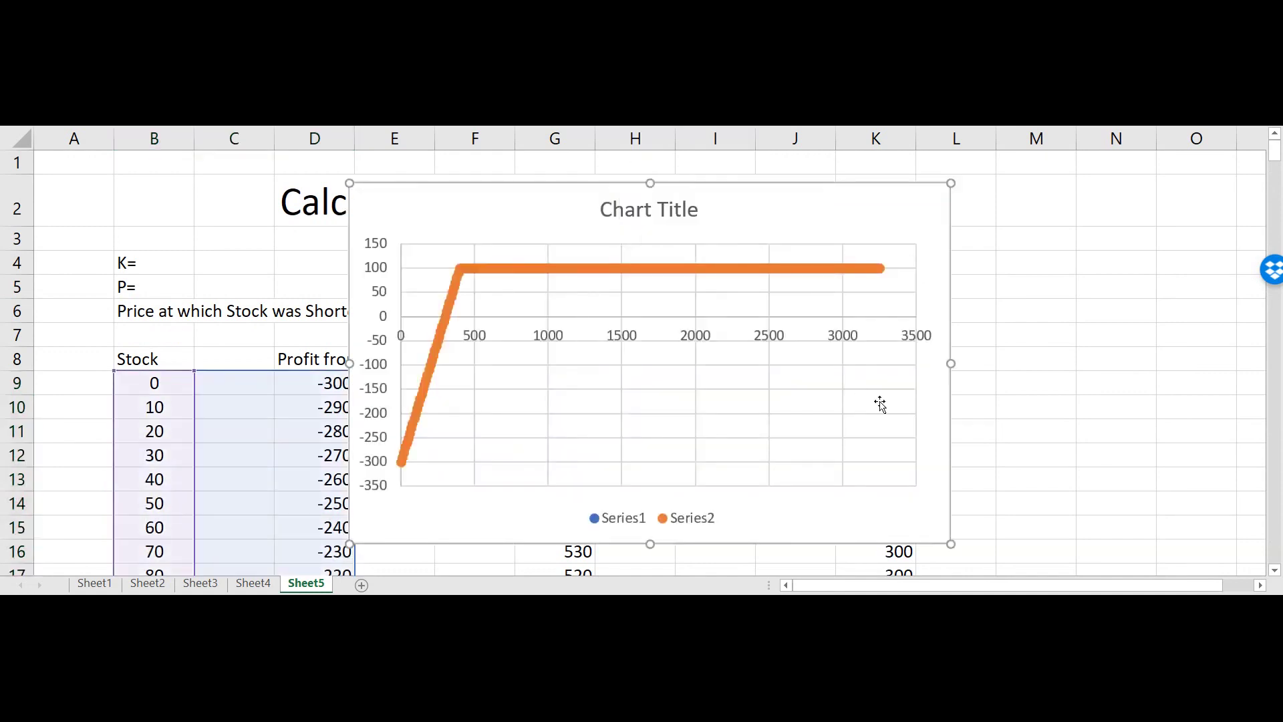
pyautogui.moveTo(951, 543); pyautogui.dragTo(773, 437)
pyautogui.moveTo(650, 183); pyautogui.dragTo(890, 297)
# Set the chart title to "Sell Put Option".
pyautogui.click(790, 322)
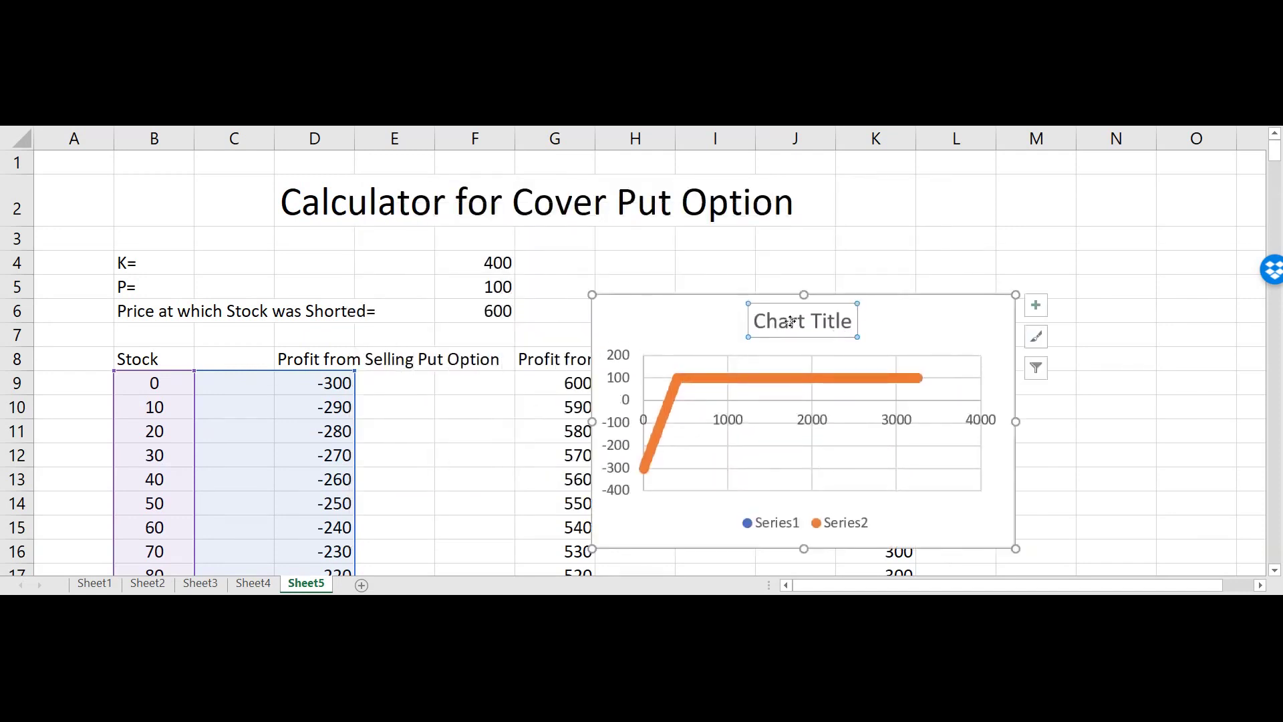
pyautogui.tripleClick(782, 321)
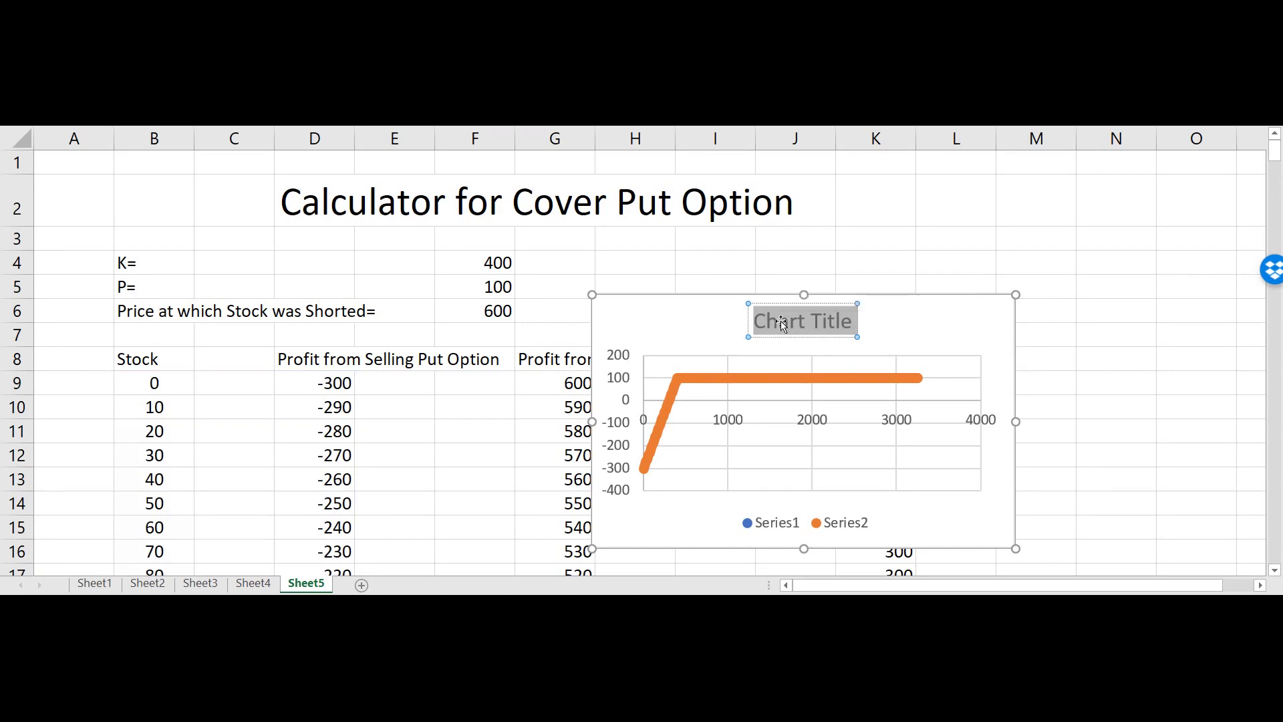
pyautogui.write('Sell Put P')
pyautogui.write('ption')
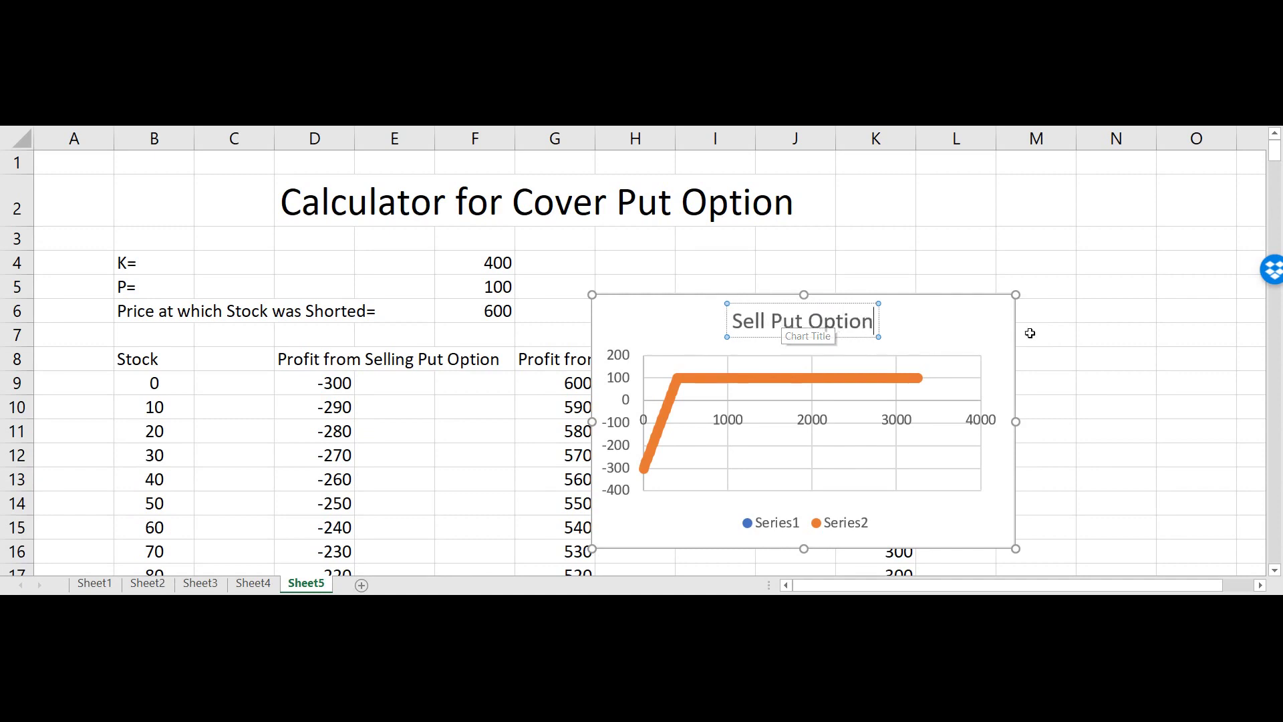
pyautogui.click(1114, 335)
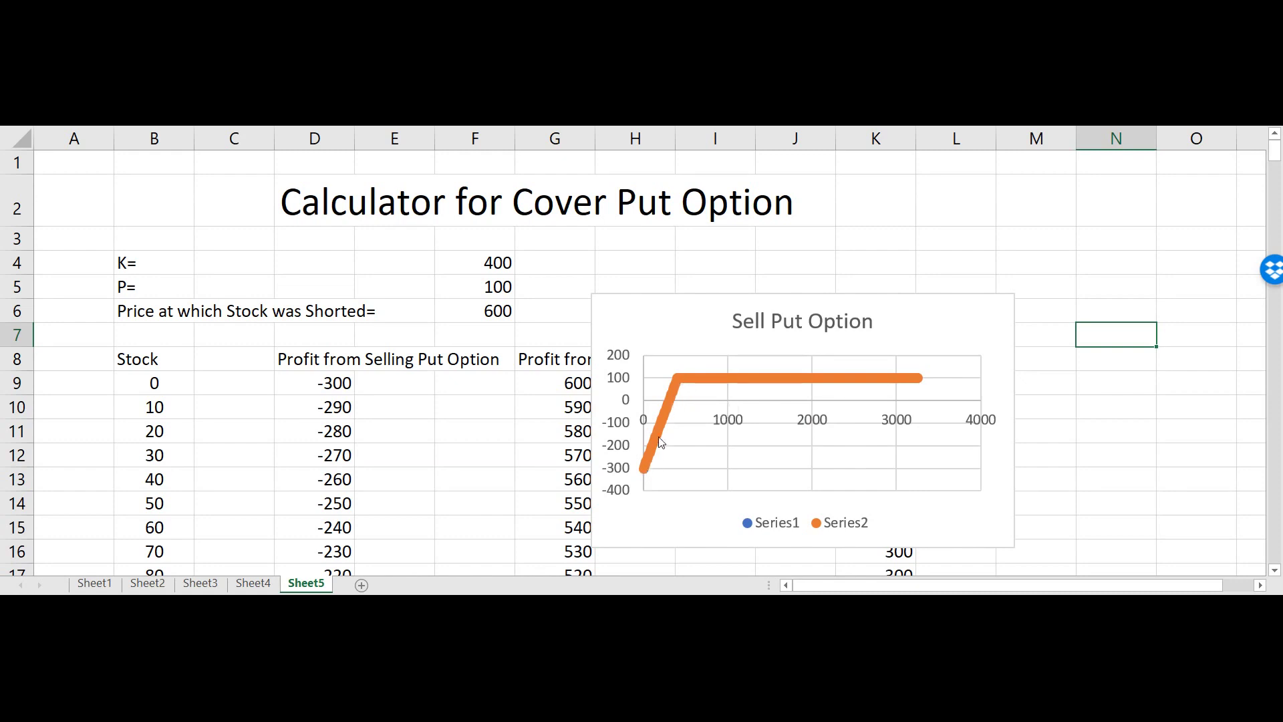
# Delete the series legend from the Sell Put Option chart.
pyautogui.moveTo(641, 472)
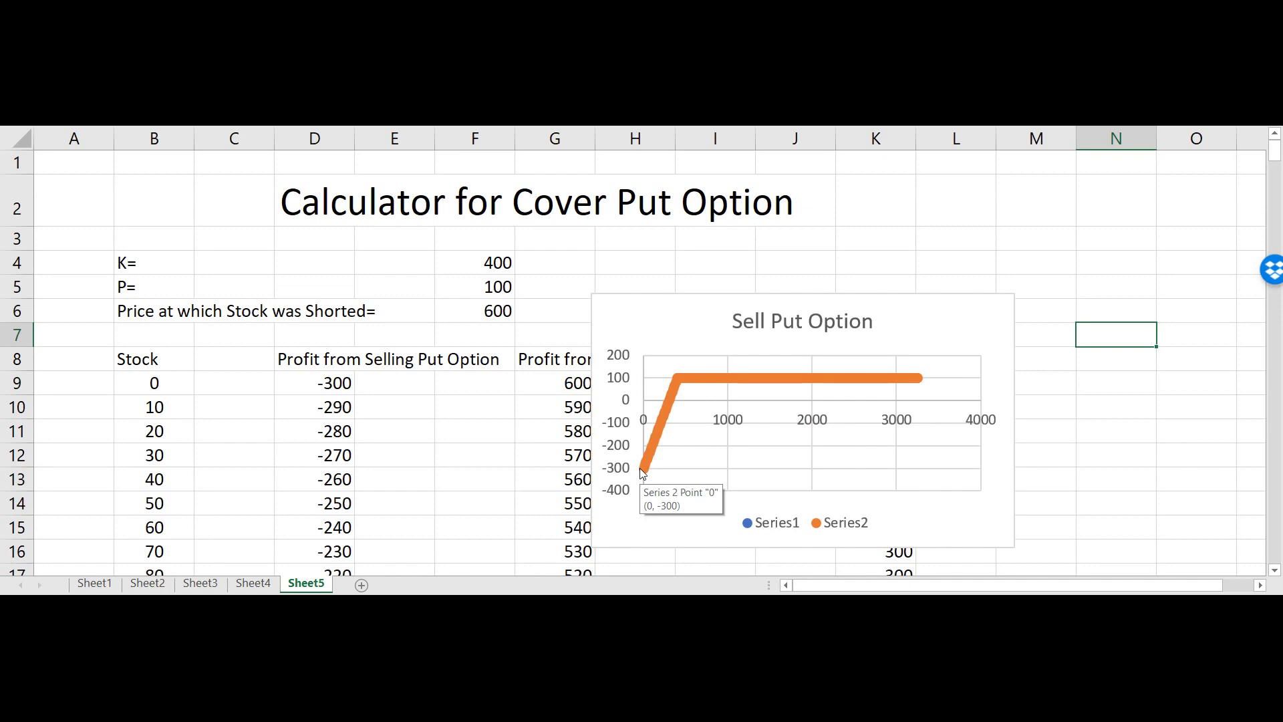
pyautogui.click(839, 530)
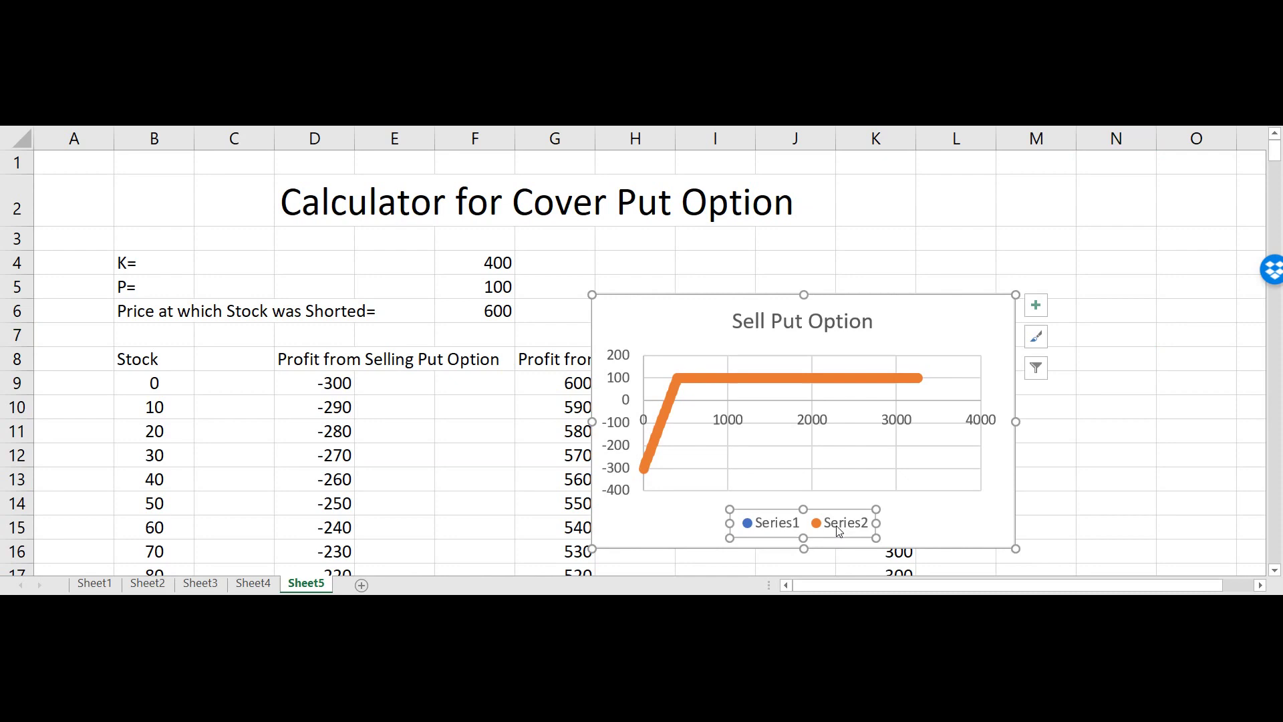
pyautogui.press('Delete')
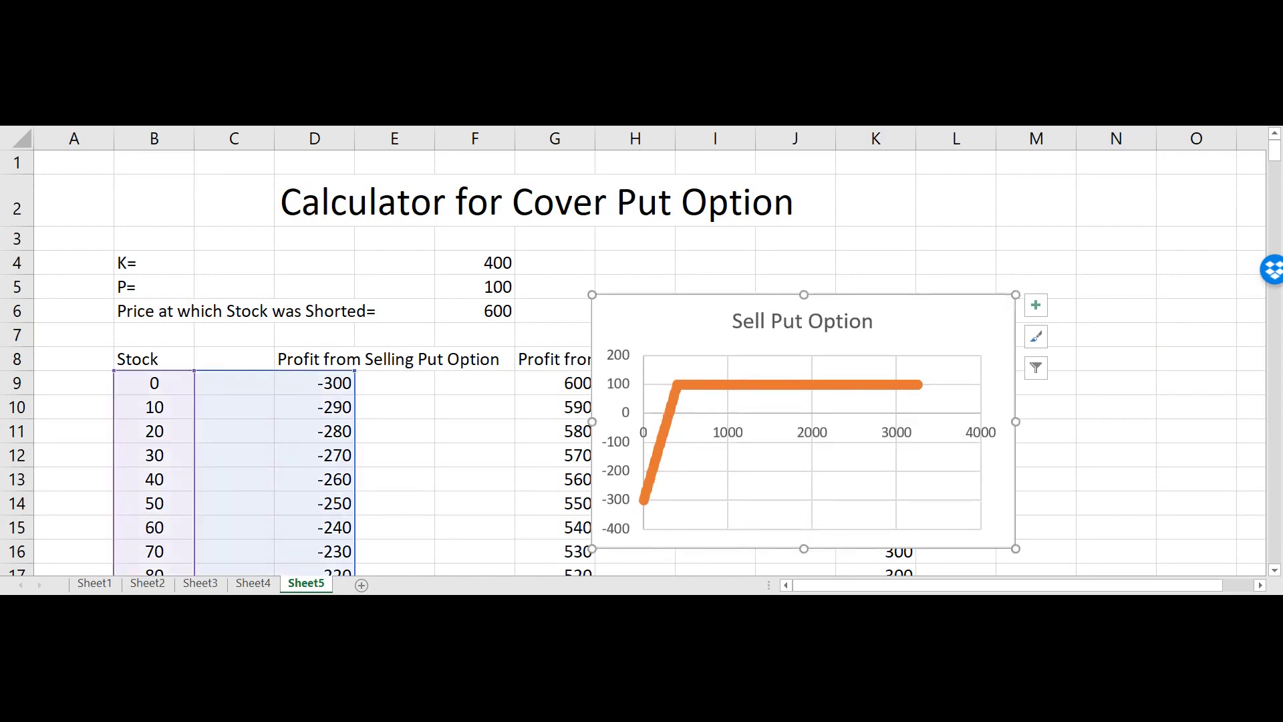
# Add a vertical axis title reading "Profit" to the Sell Put Option chart.
pyautogui.click(26, 80)
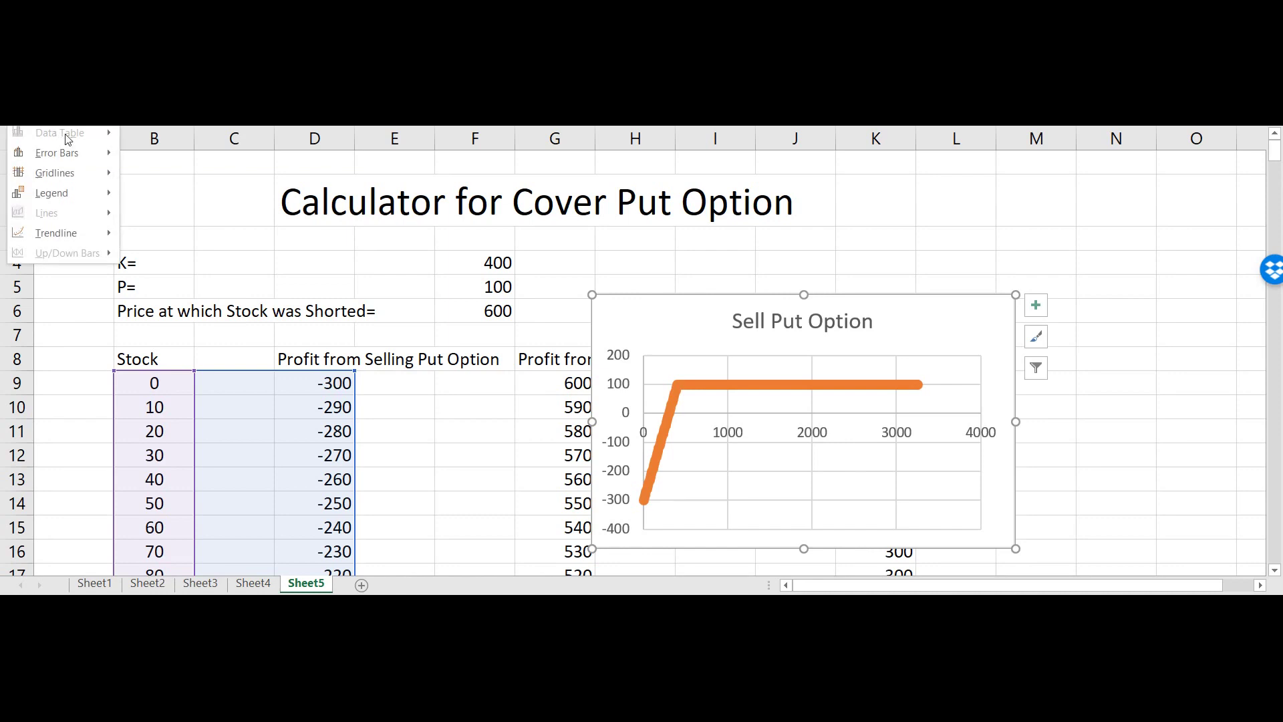
pyautogui.moveTo(57, 72)
pyautogui.click(172, 100)
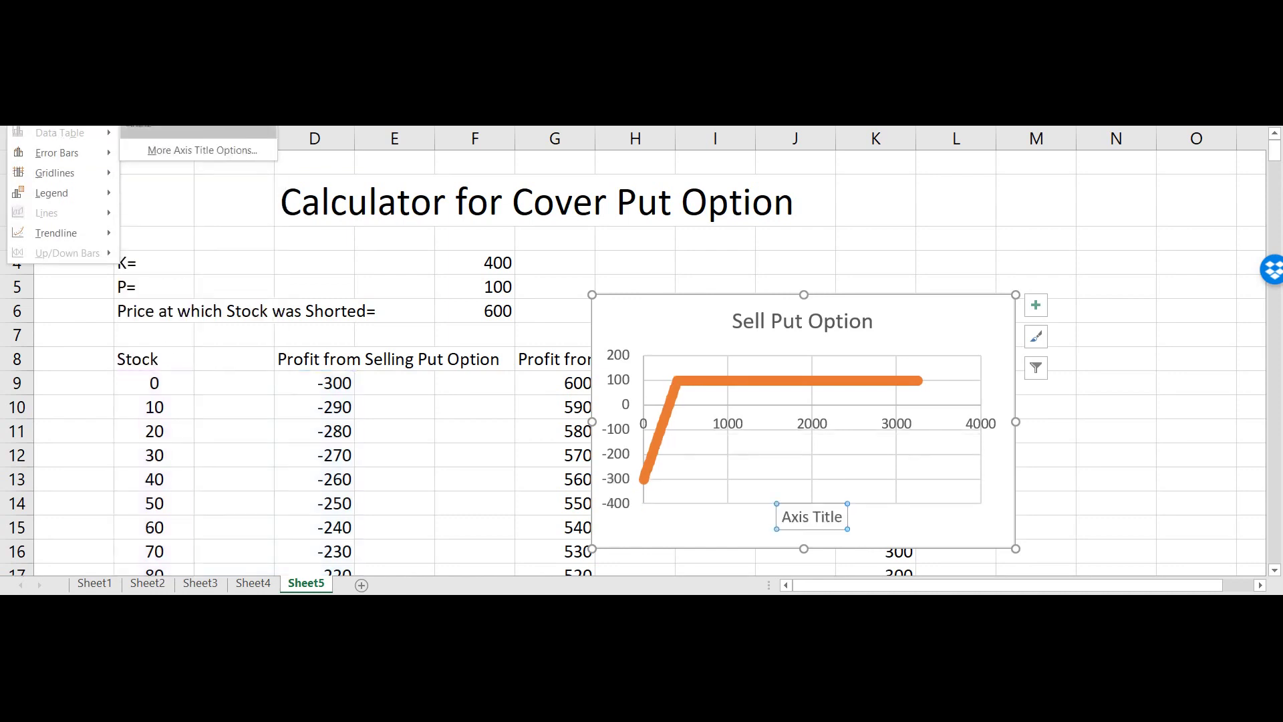
pyautogui.click(174, 131)
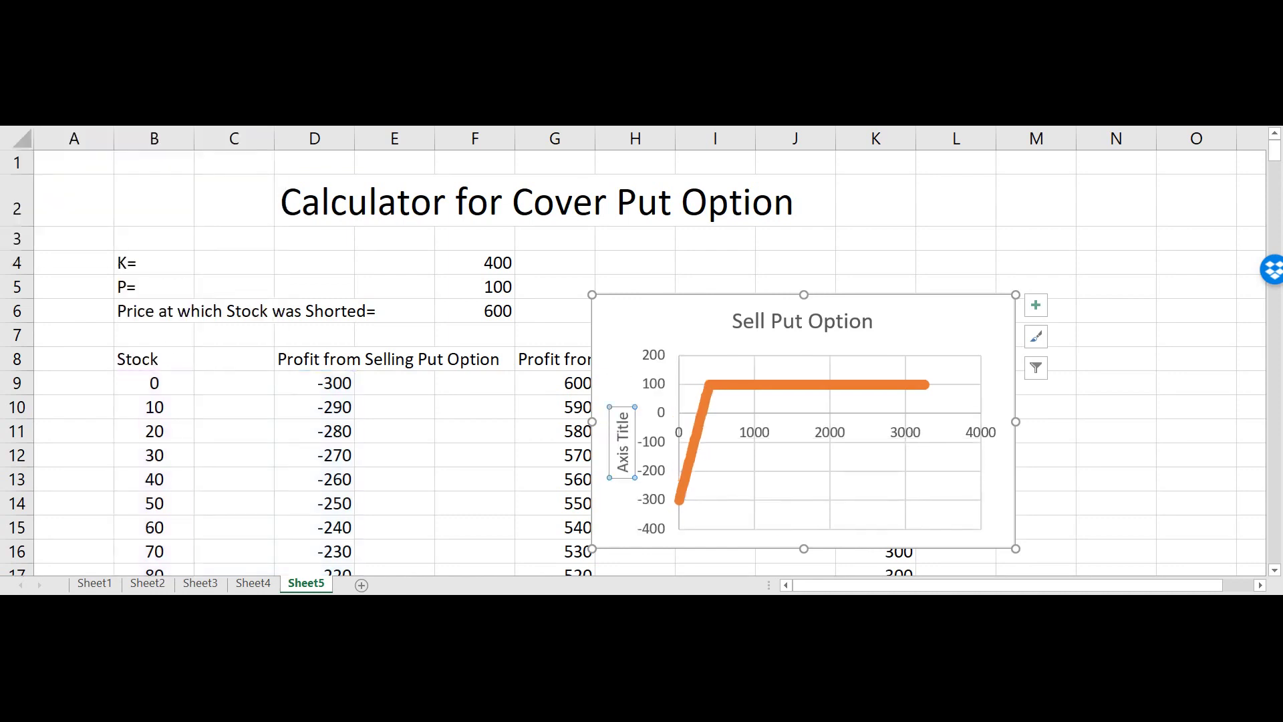
pyautogui.doubleClick(624, 451)
pyautogui.tripleClick(625, 451)
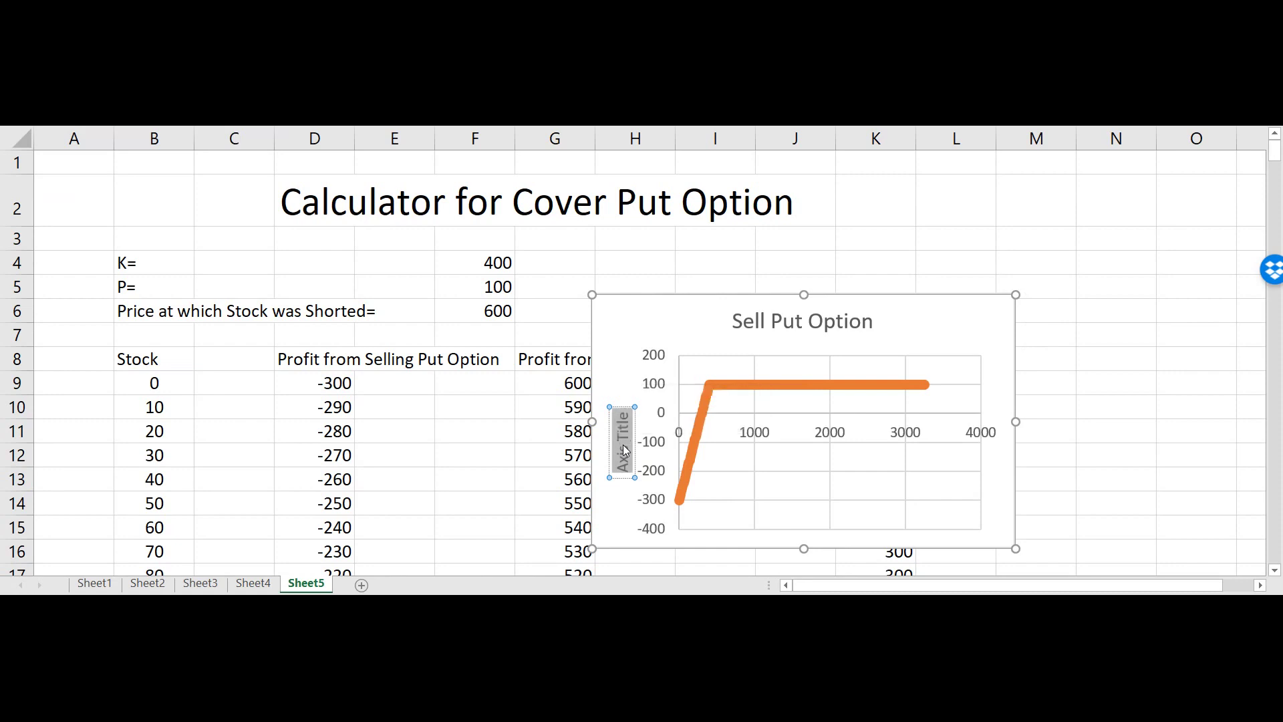
pyautogui.write('Profit')
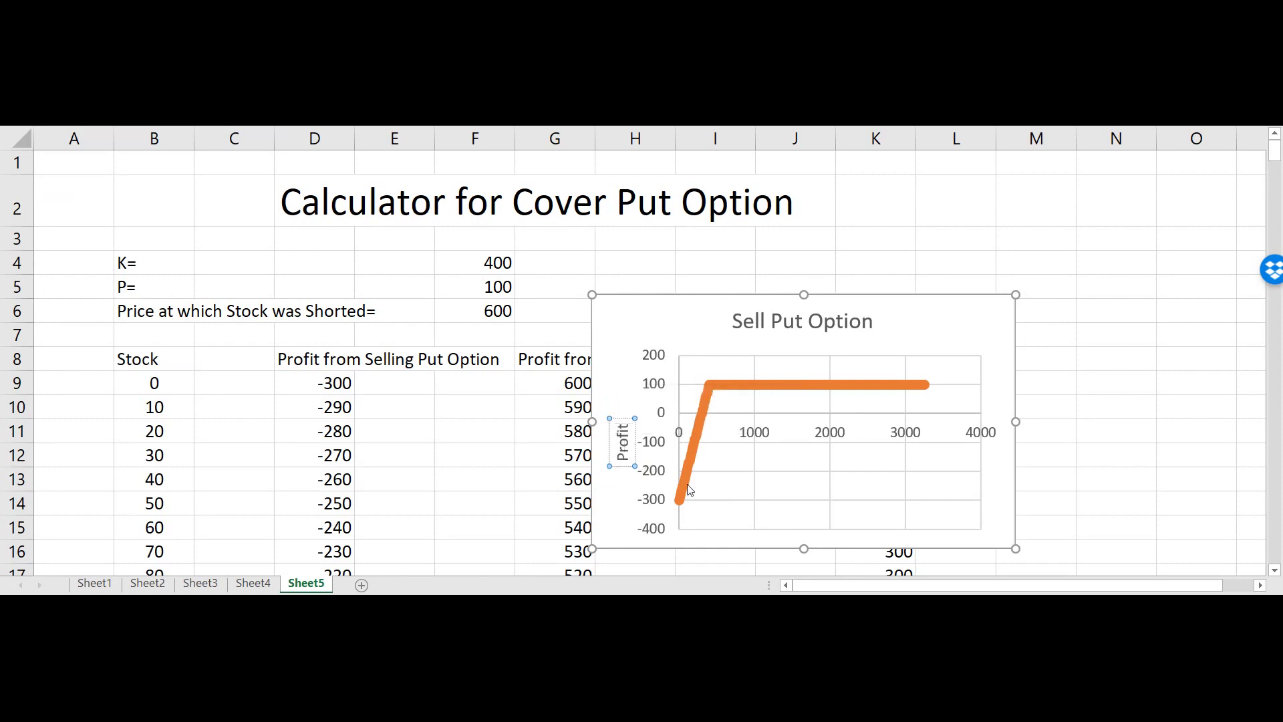
# Add a horizontal axis title reading "Stock Price" to the Sell Put Option chart.
pyautogui.click(810, 493)
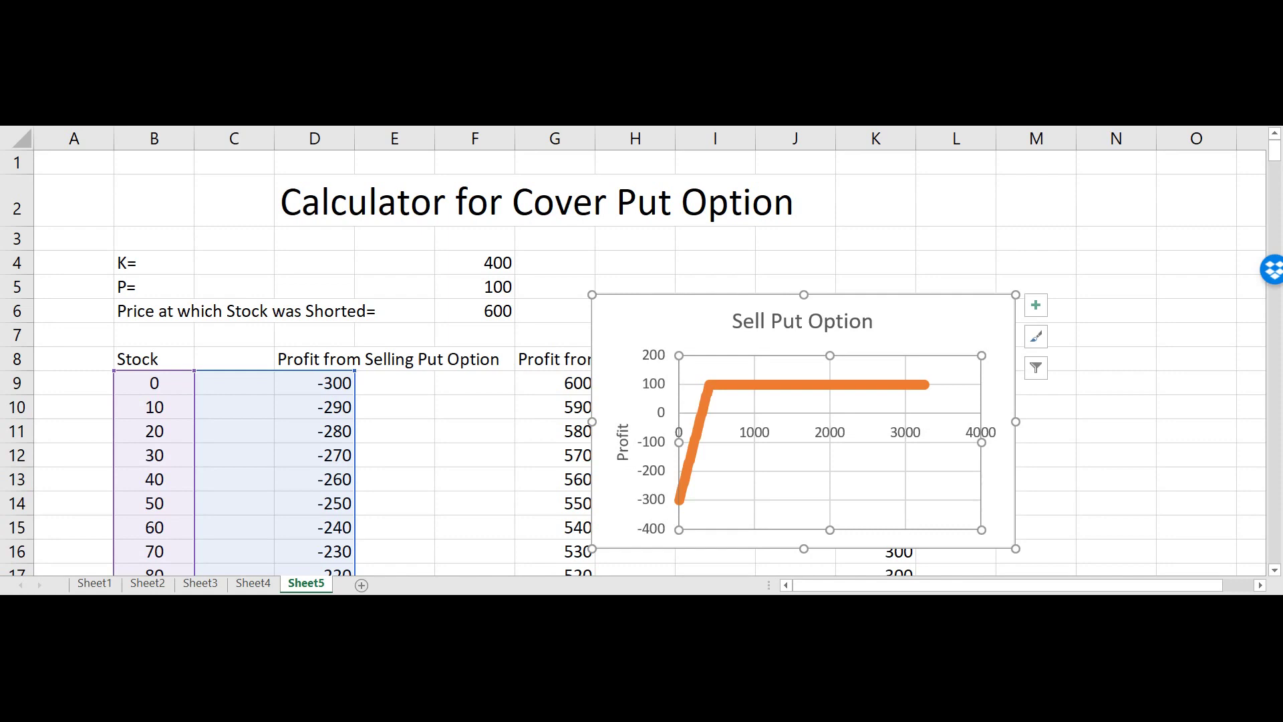
pyautogui.hotkey('alt', 'j')
pyautogui.press('c')
pyautogui.press('a')
pyautogui.press('a')
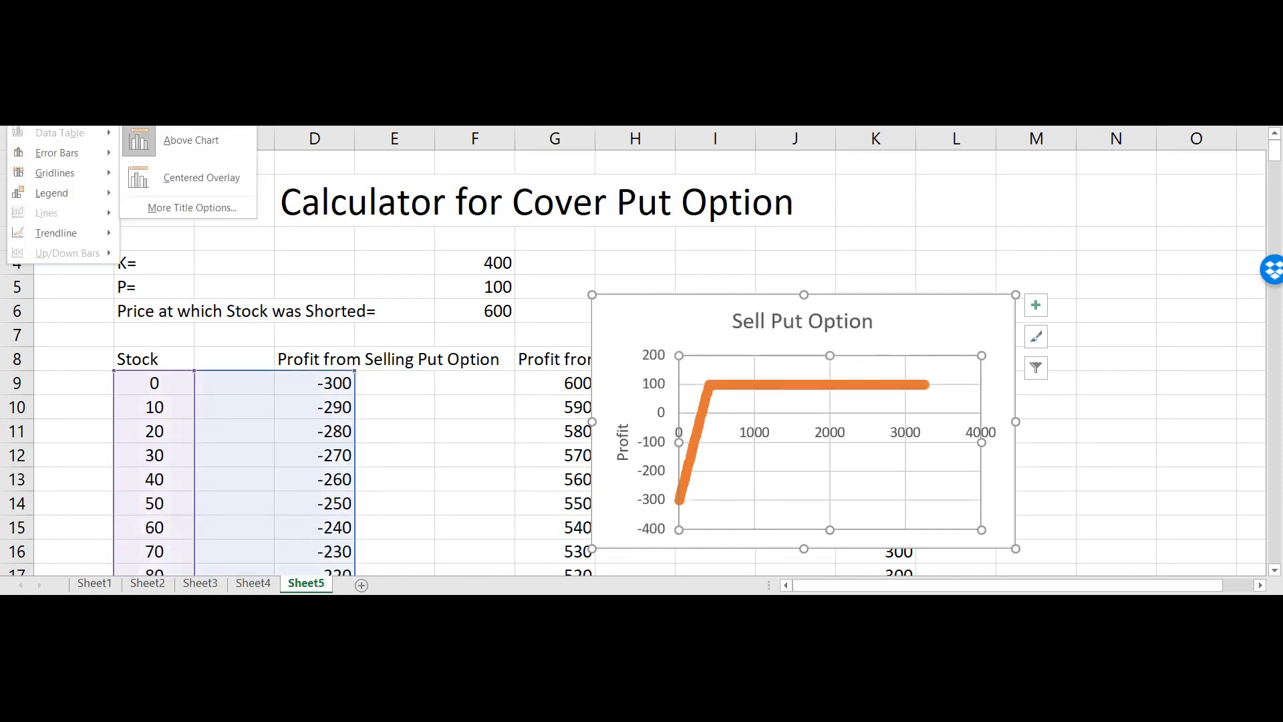
pyautogui.press('v')
pyautogui.click(209, 134)
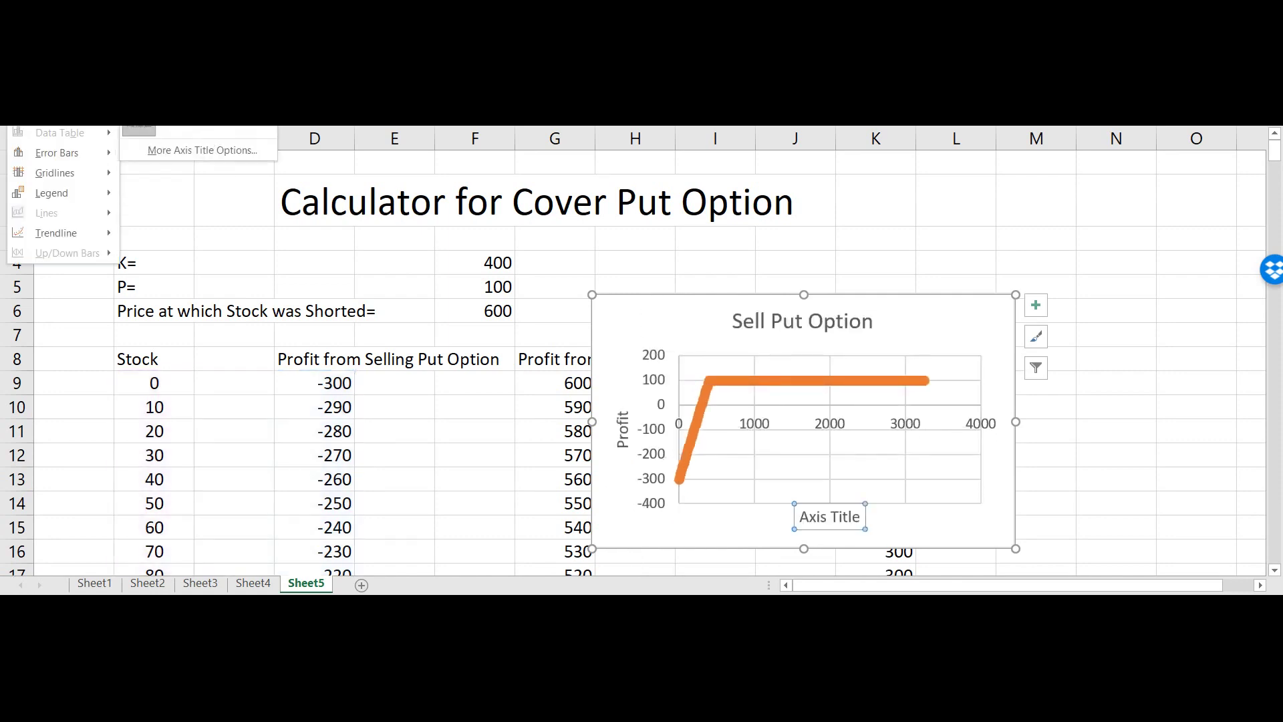
pyautogui.tripleClick(820, 514)
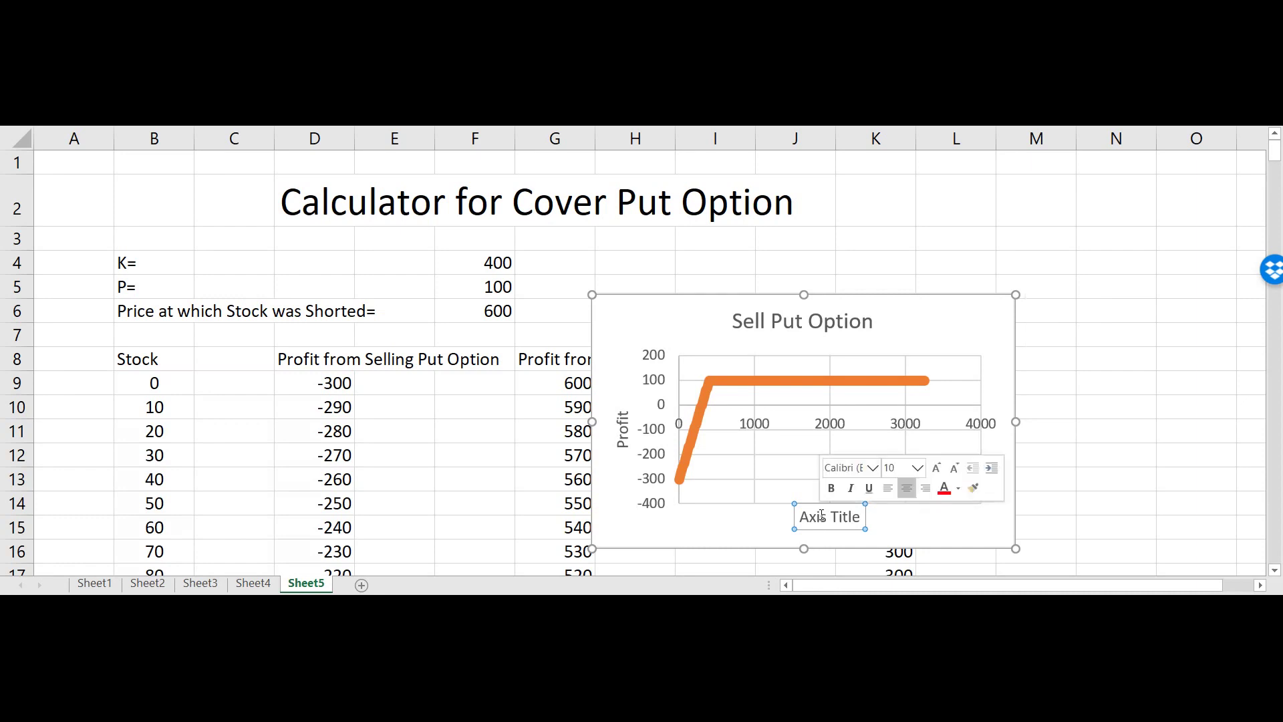
pyautogui.write('Stoc')
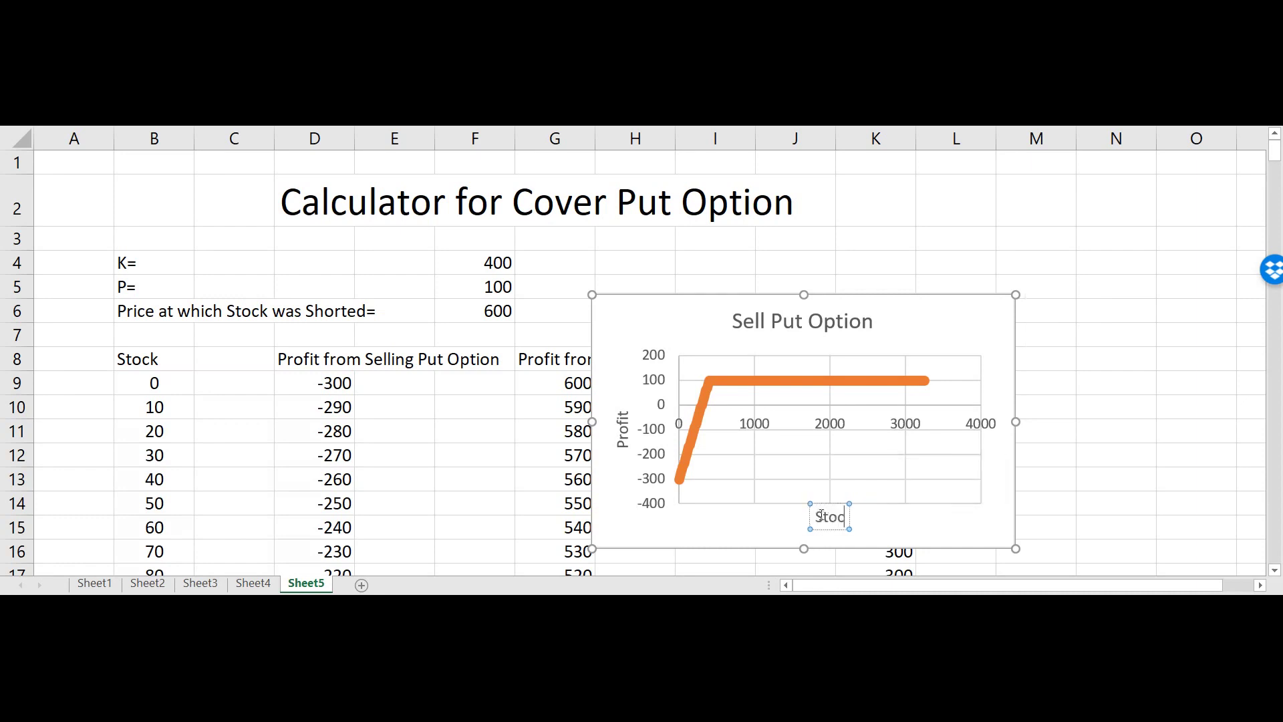
pyautogui.write('k Price')
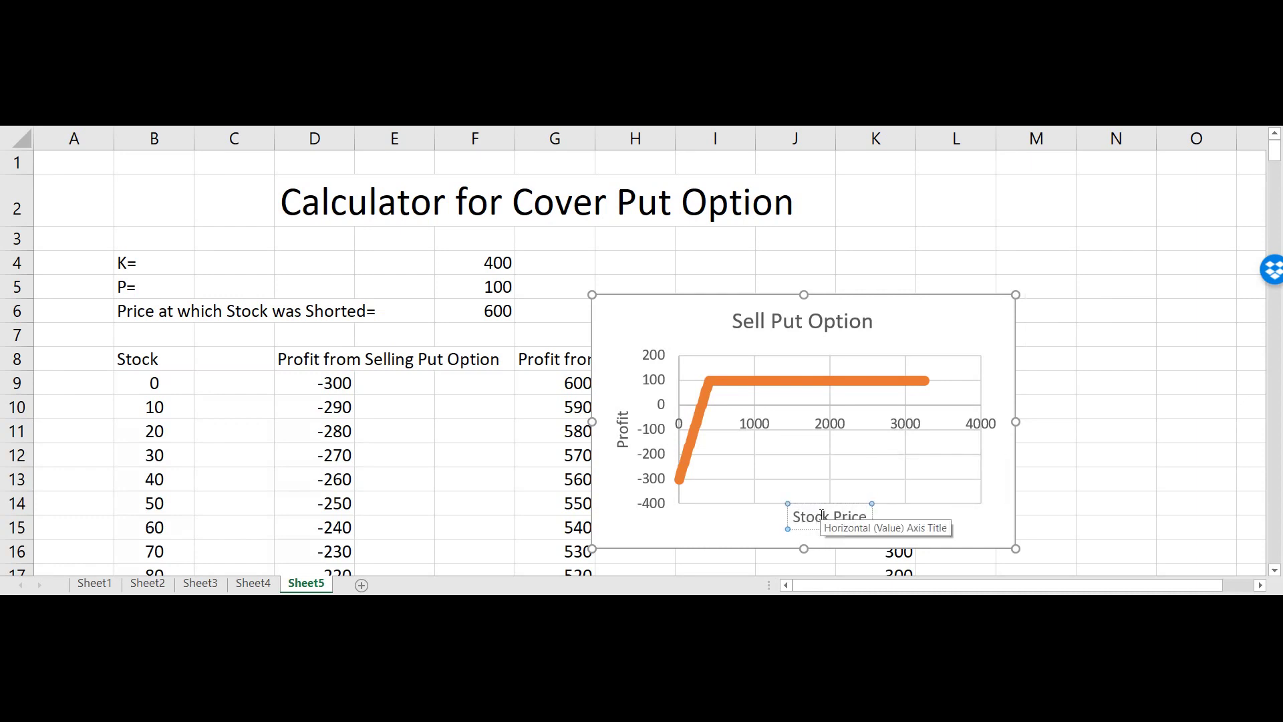
pyautogui.click(1094, 407)
# Move the Sell Put Option chart over columns J to O near row 1 and paste a copy directly beneath it.
pyautogui.moveTo(941, 301); pyautogui.dragTo(1137, 167)
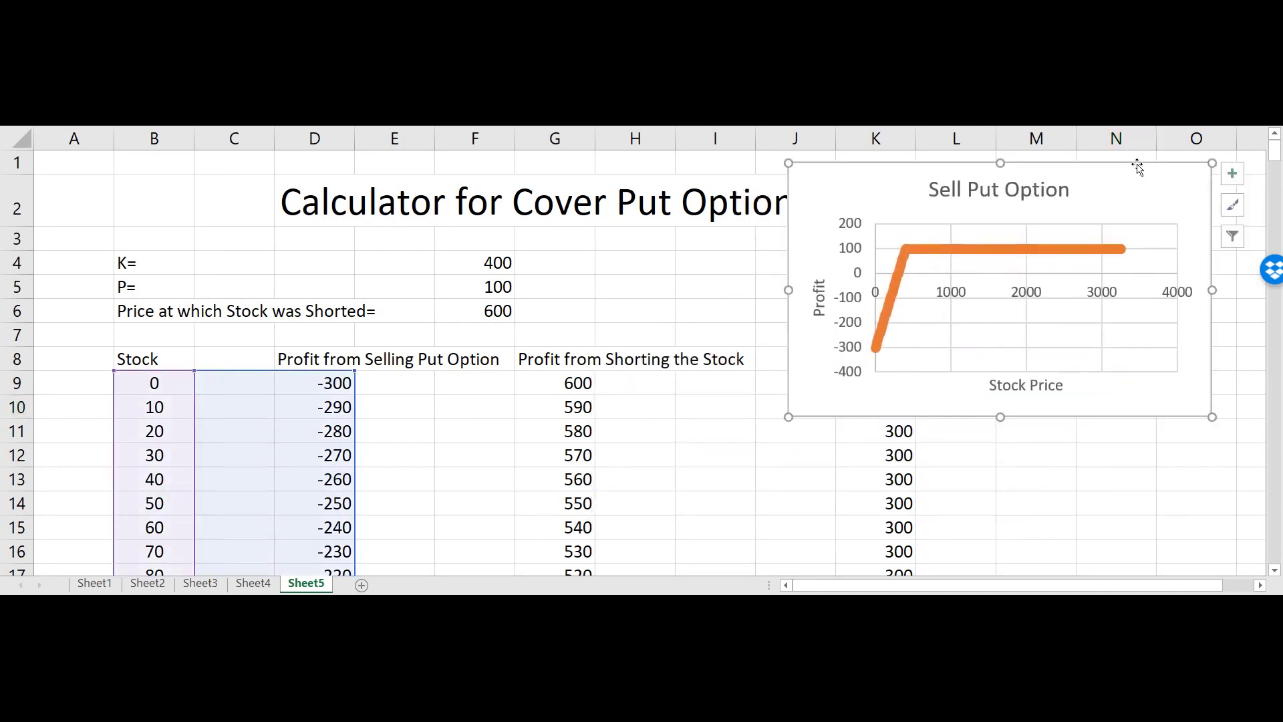
pyautogui.click(678, 437)
pyautogui.hotkey('ctrl', 'v')
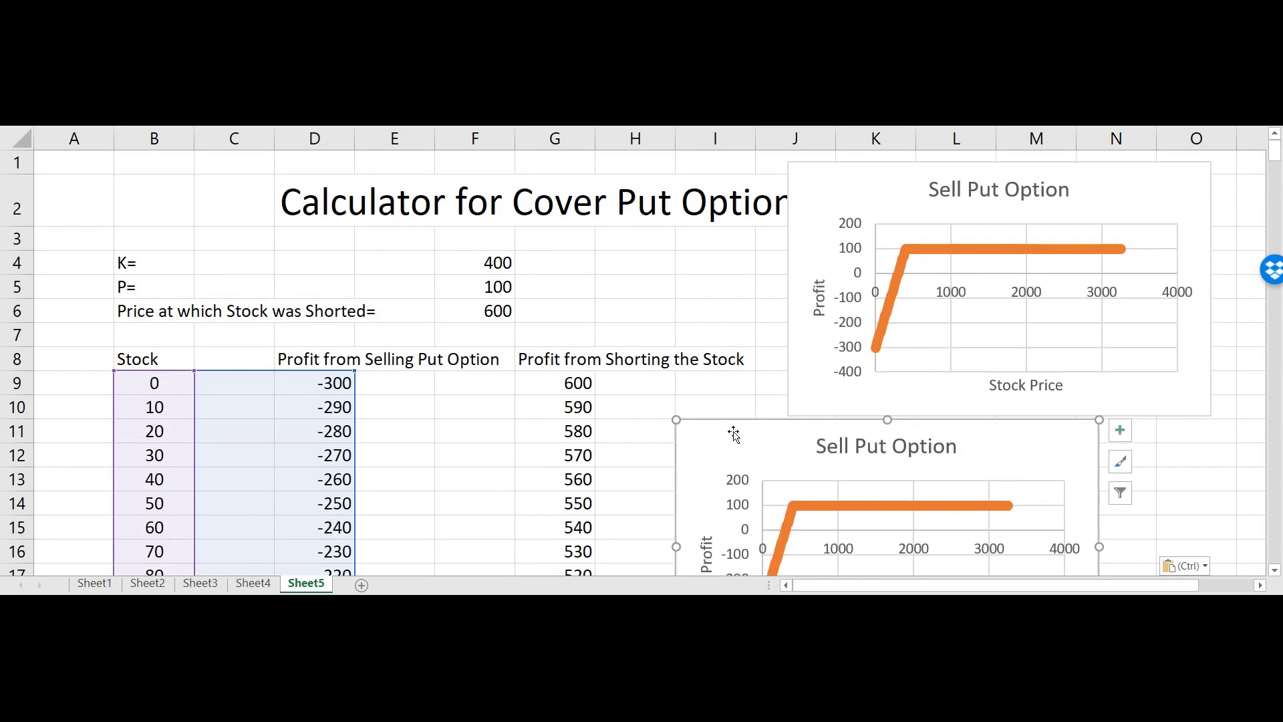
pyautogui.moveTo(736, 418); pyautogui.dragTo(843, 415)
# Shift the copied chart's Y-value range from column D to the Profit from Shorting the Stock data in column G.
pyautogui.click(907, 508)
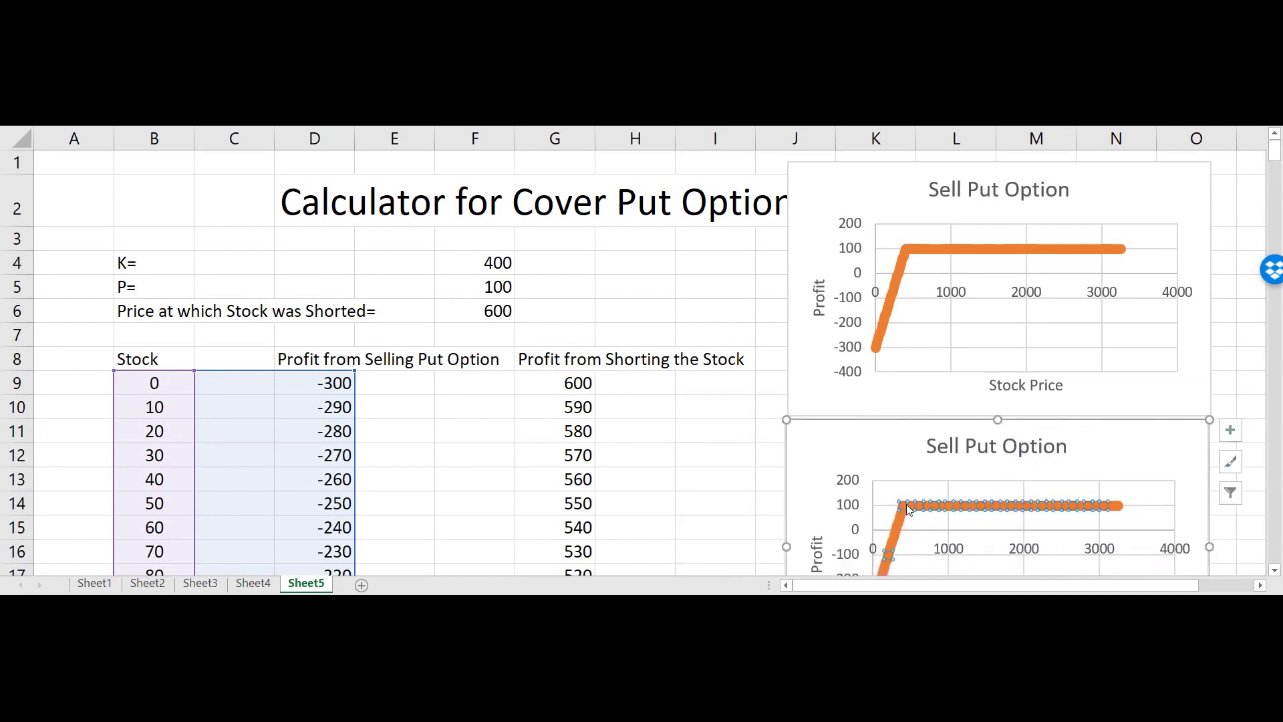
pyautogui.moveTo(357, 462); pyautogui.dragTo(536, 462)
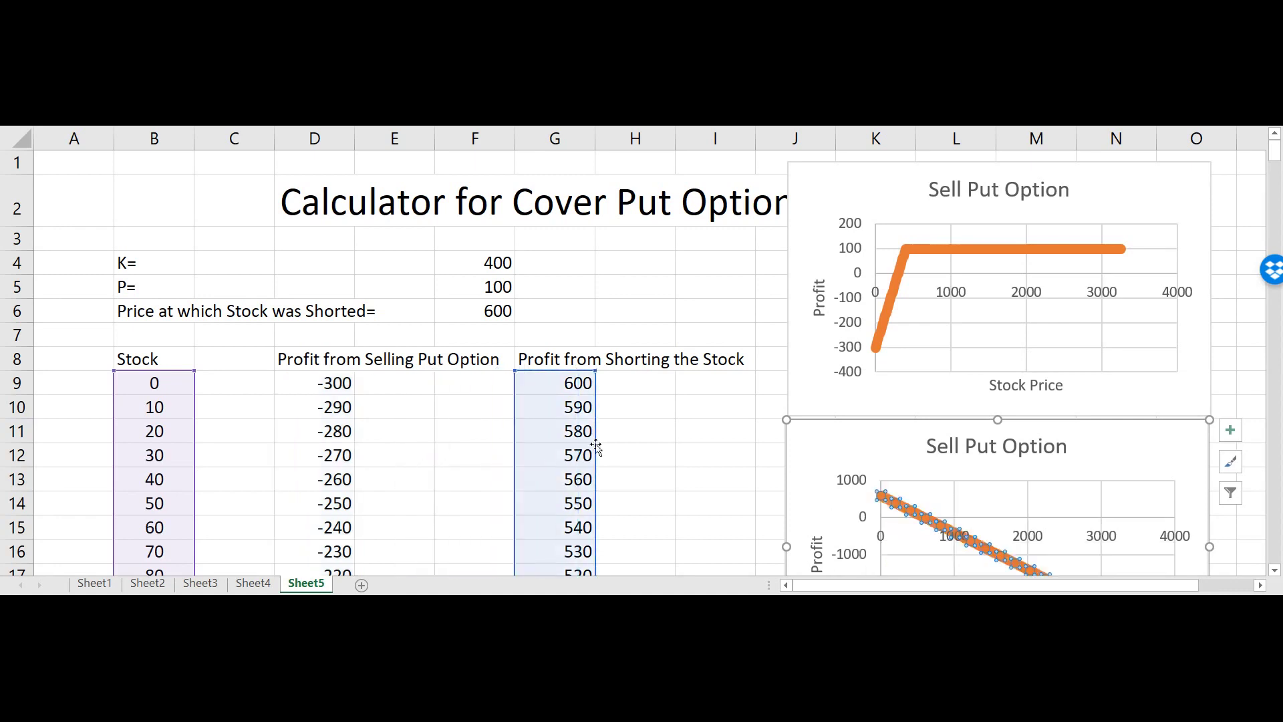
pyautogui.click(701, 428)
pyautogui.scroll(-2, 700, 428)
pyautogui.scroll(2, 700, 428)
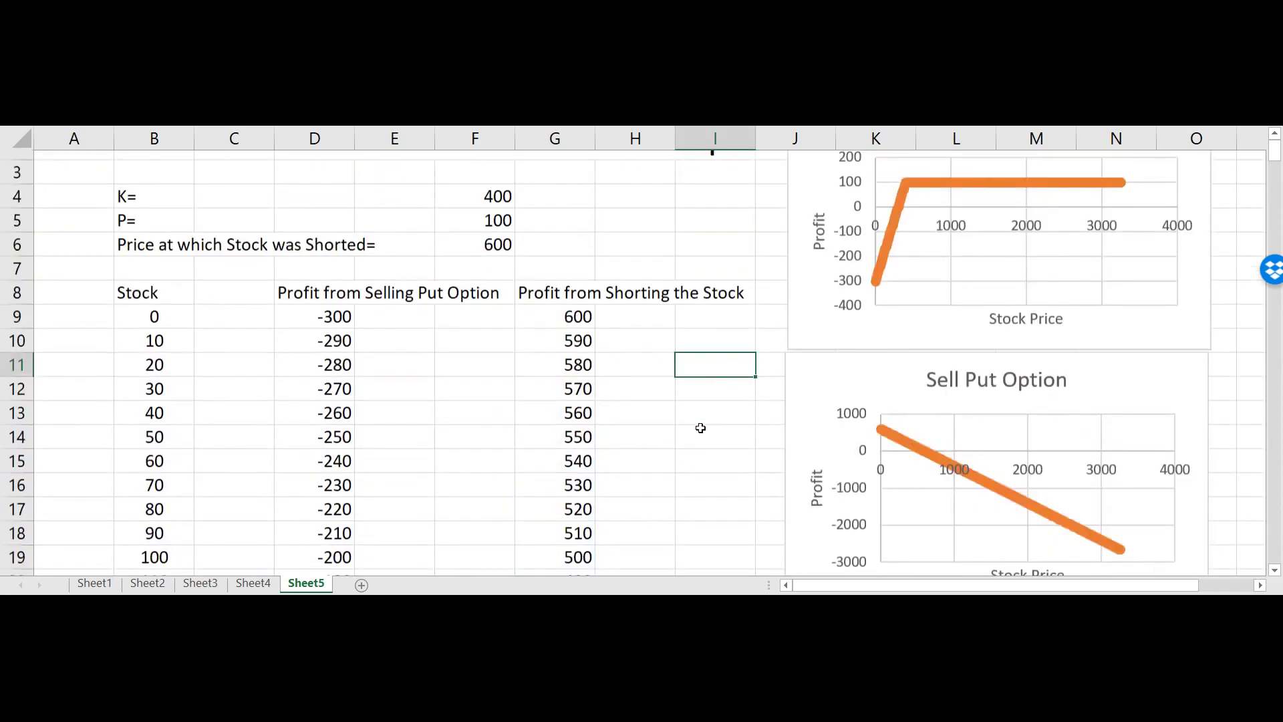
# Change the copied chart's title to "Shorting the Stock".
pyautogui.click(979, 371)
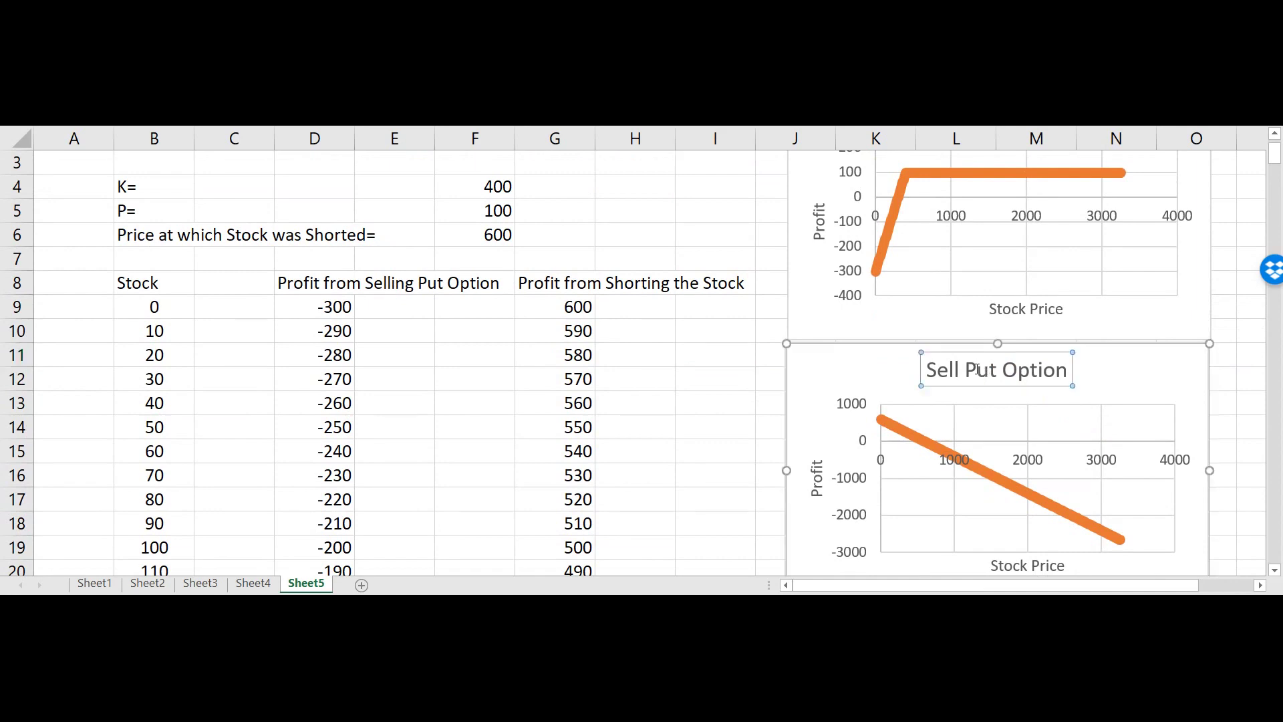
pyautogui.tripleClick(977, 369)
pyautogui.write('Shorting the Stock')
pyautogui.click(679, 411)
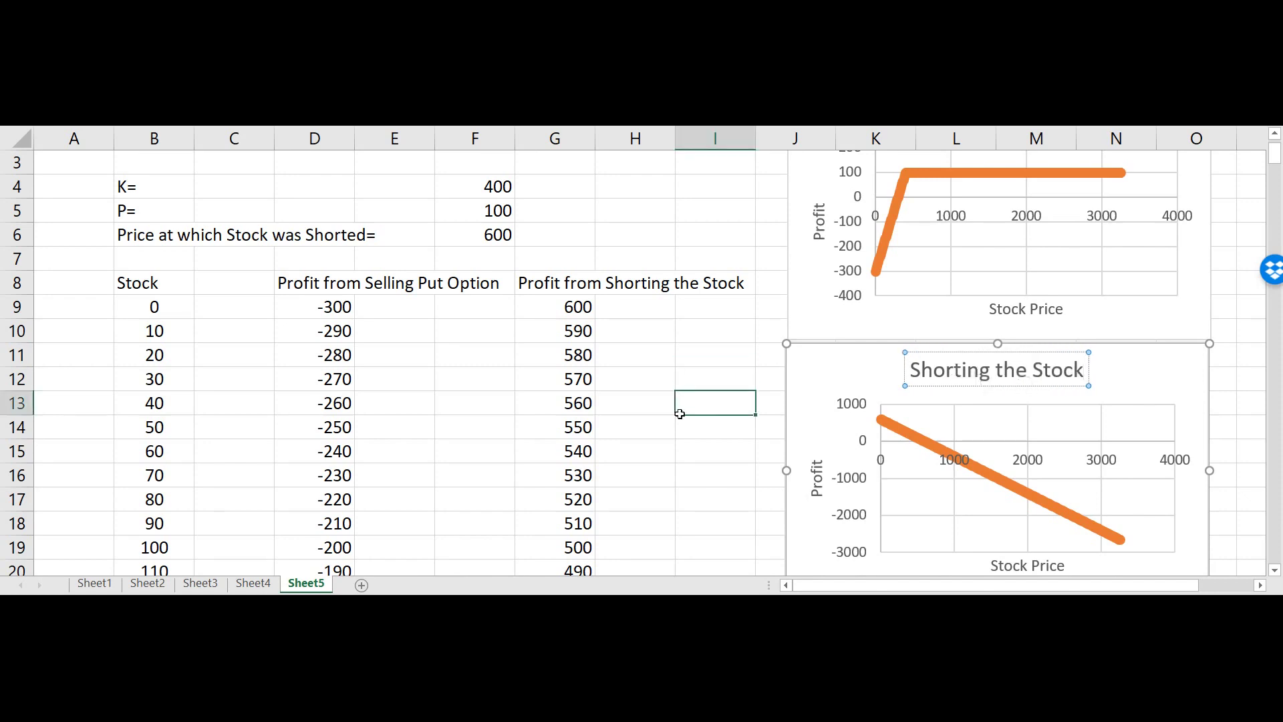
pyautogui.scroll(-2, 680, 411)
pyautogui.scroll(2, 680, 411)
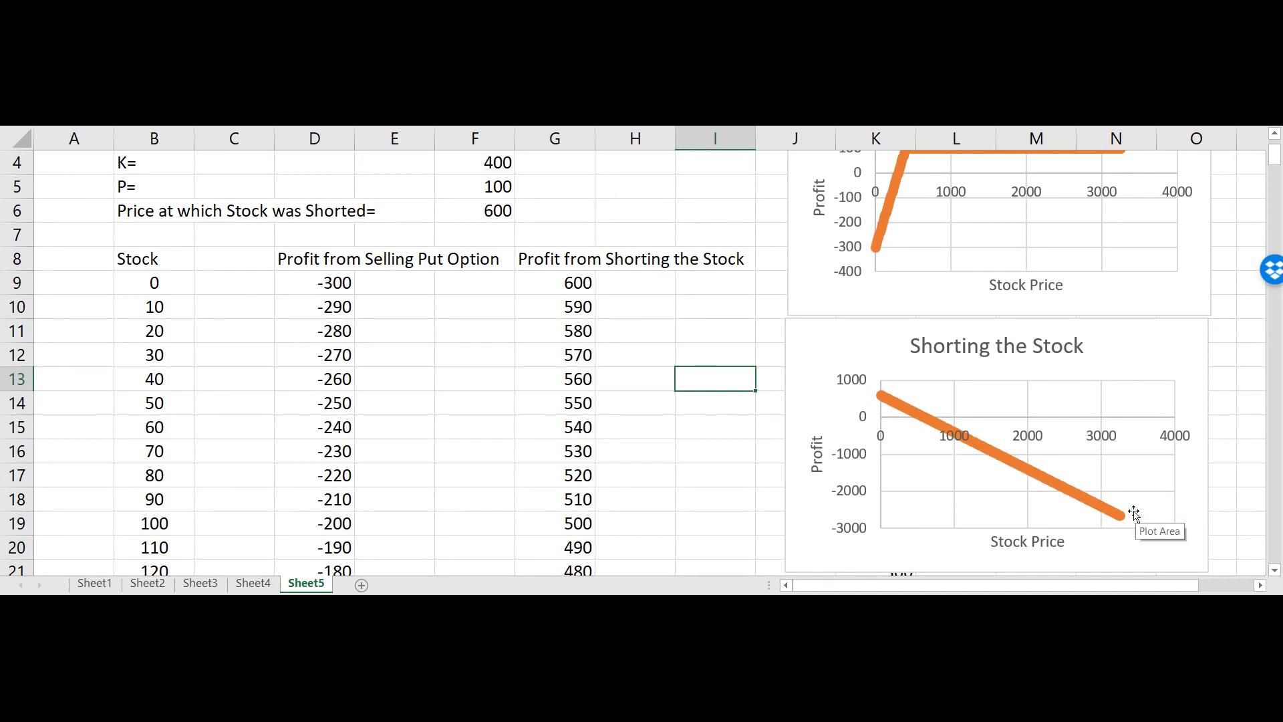
# Place the Sell Put Option and Shorting the Stock charts side by side starting at row 11, beneath the first data rows.
pyautogui.scroll(1, 748, 454)
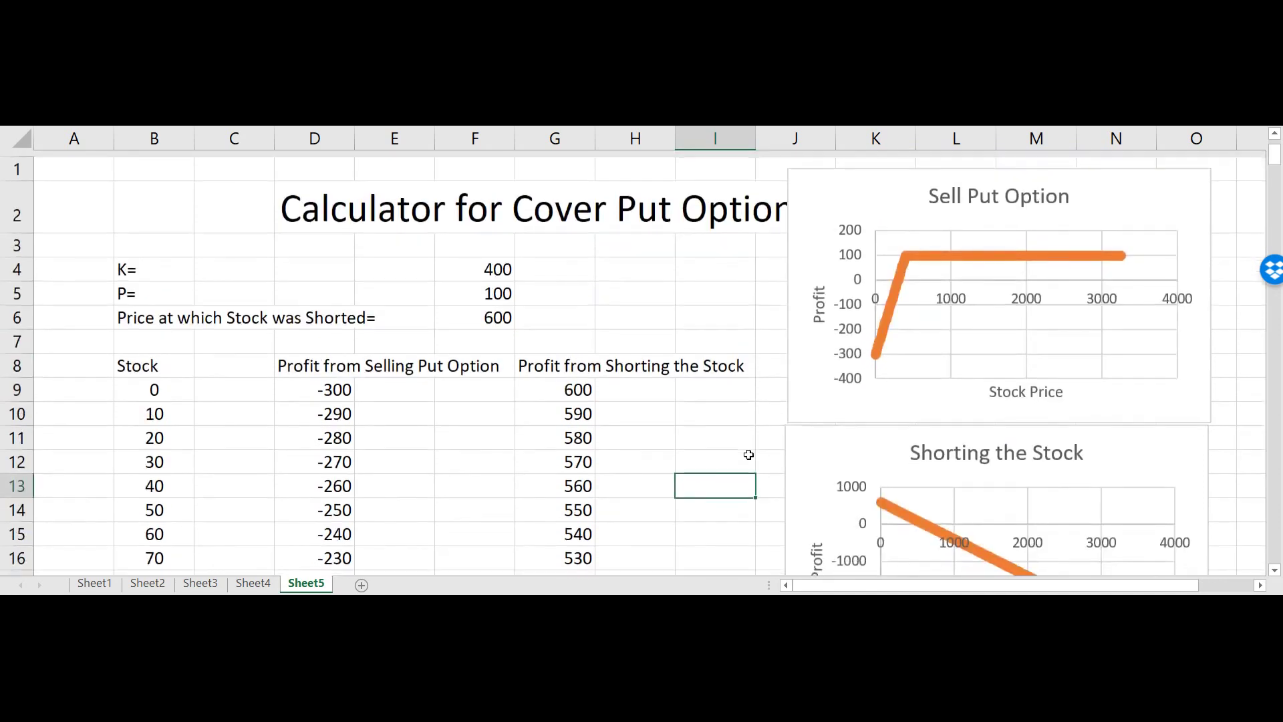
pyautogui.moveTo(786, 253); pyautogui.dragTo(76, 511)
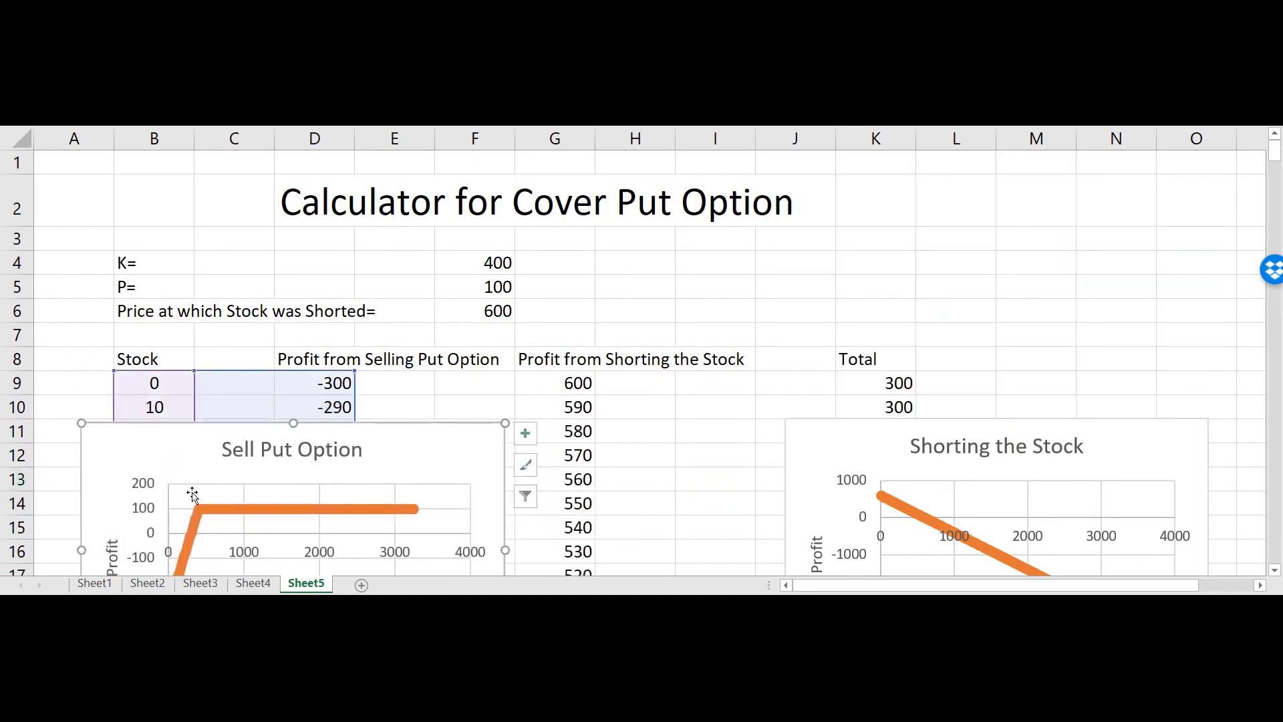
pyautogui.click(828, 423)
pyautogui.moveTo(827, 423); pyautogui.dragTo(549, 427)
# Duplicate the Shorting the Stock chart and place the copy beside it, starting at column L in row 11.
pyautogui.hotkey('ctrl', 'c')
pyautogui.click(1040, 363)
pyautogui.hotkey('ctrl', 'v')
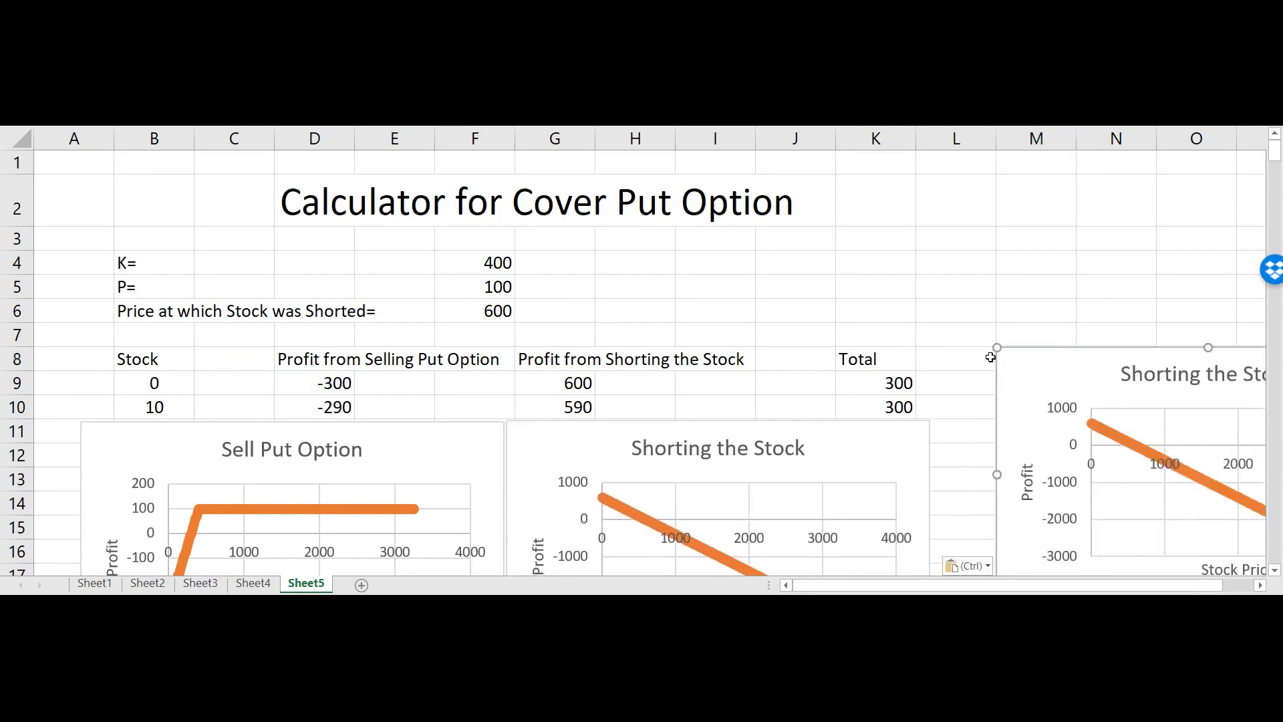
pyautogui.moveTo(1063, 351); pyautogui.dragTo(996, 425)
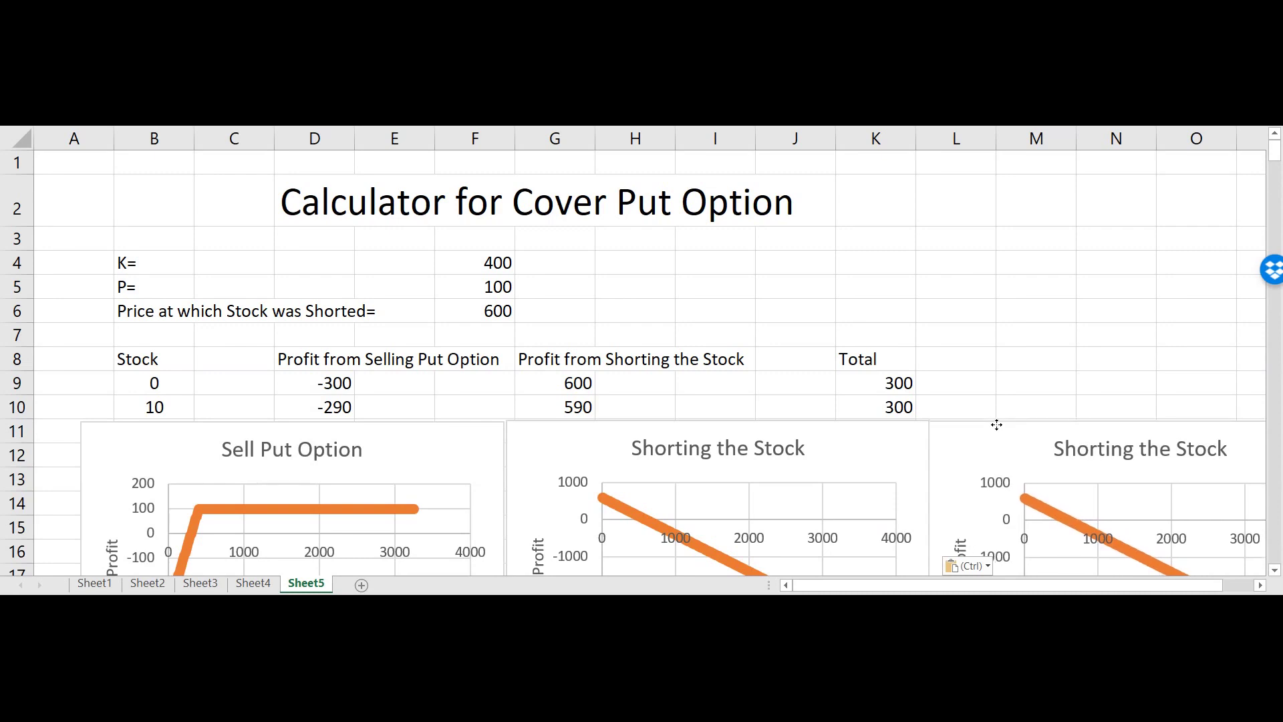
# Shift the third chart's Y-value range from column G to the Total data in column K.
pyautogui.scroll(-1, 997, 425)
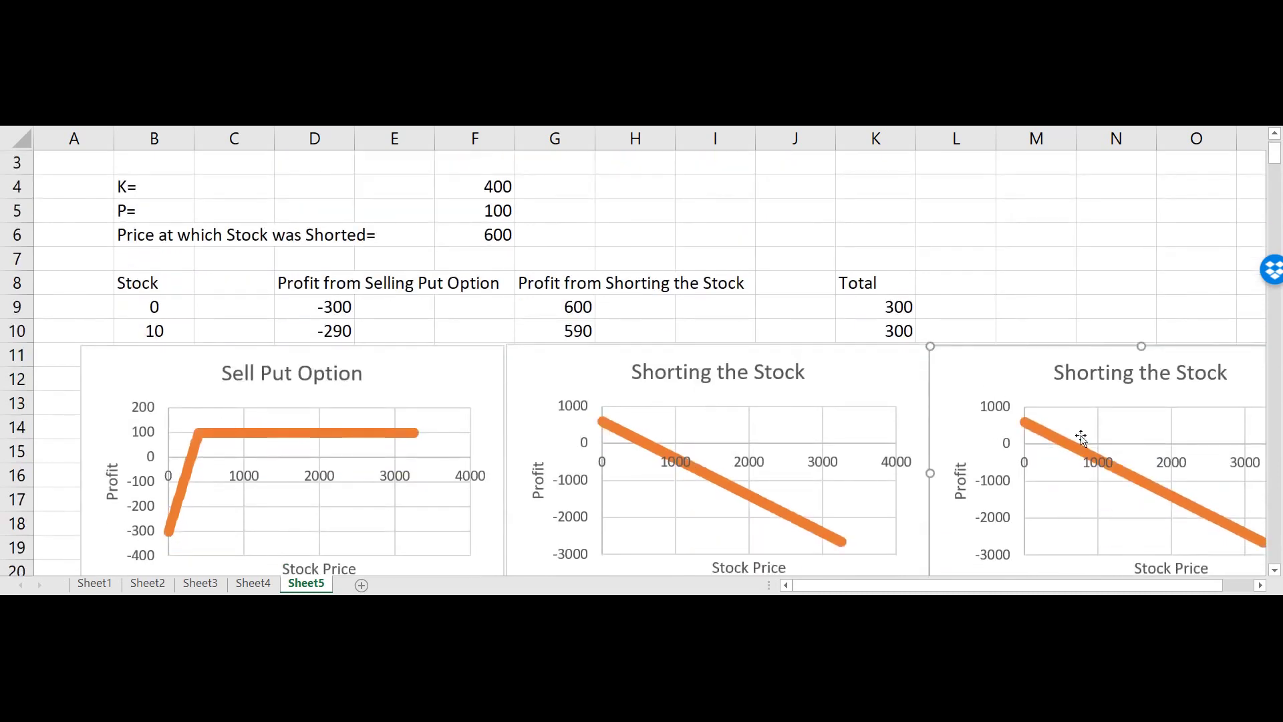
pyautogui.click(1070, 441)
pyautogui.moveTo(608, 325); pyautogui.dragTo(869, 311)
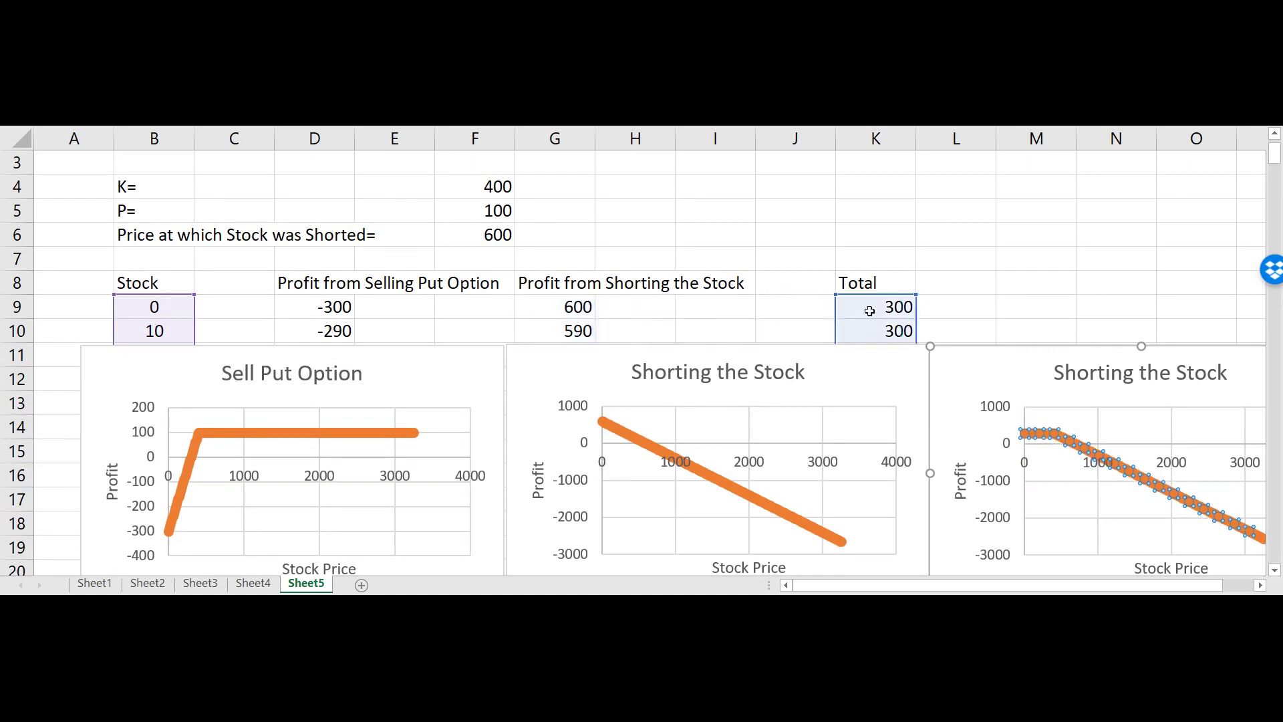
pyautogui.click(999, 286)
# Shift all three charts toward column A so they sit in one adjoining row starting at row 11.
pyautogui.moveTo(443, 354); pyautogui.dragTo(396, 350)
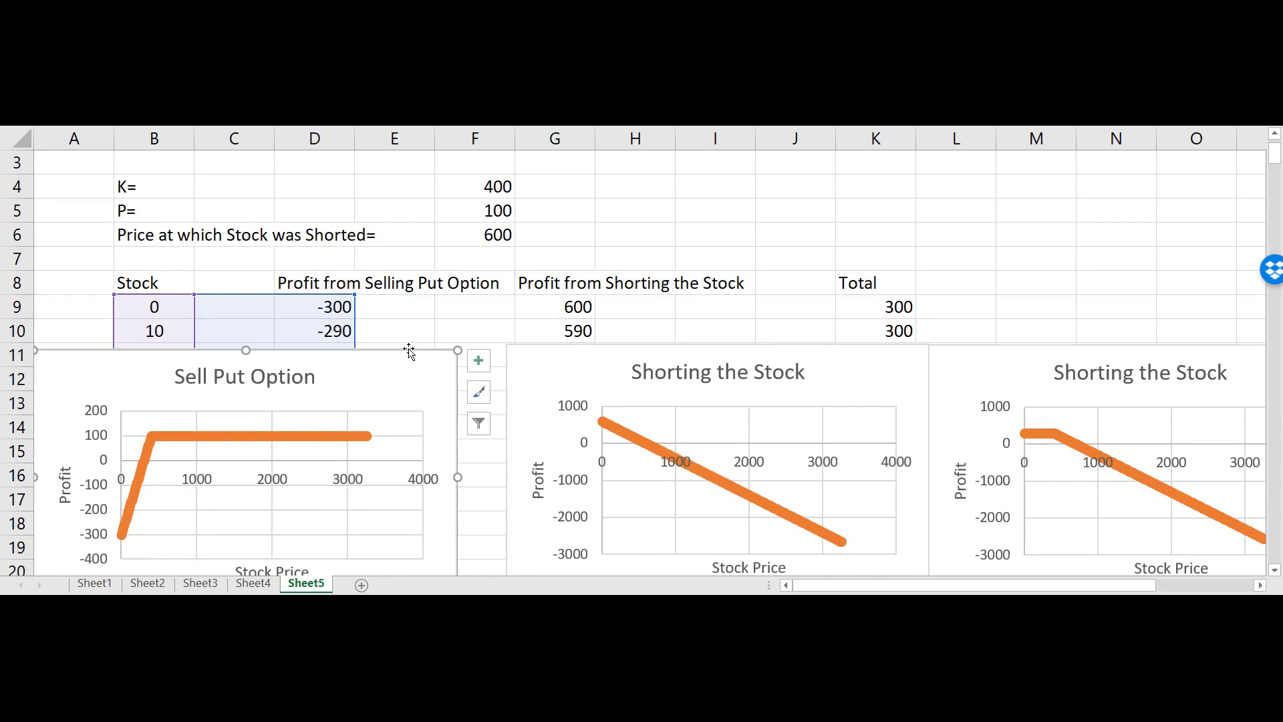
pyautogui.moveTo(590, 347); pyautogui.dragTo(541, 348)
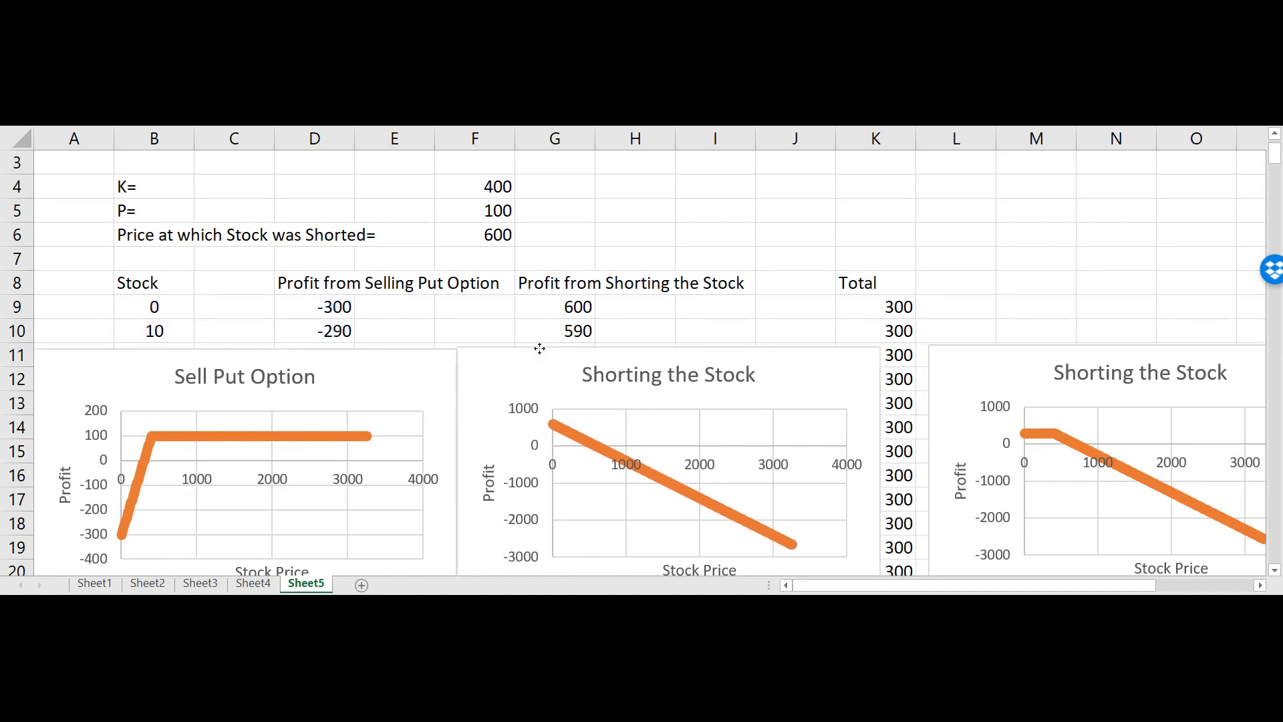
pyautogui.moveTo(1014, 349); pyautogui.dragTo(954, 345)
pyautogui.click(955, 321)
# Set the price at which the stock was shorted in F6 to 1600.
pyautogui.scroll(-2, 956, 321)
pyautogui.scroll(2, 955, 321)
pyautogui.scroll(1, 956, 321)
pyautogui.scroll(-2, 955, 320)
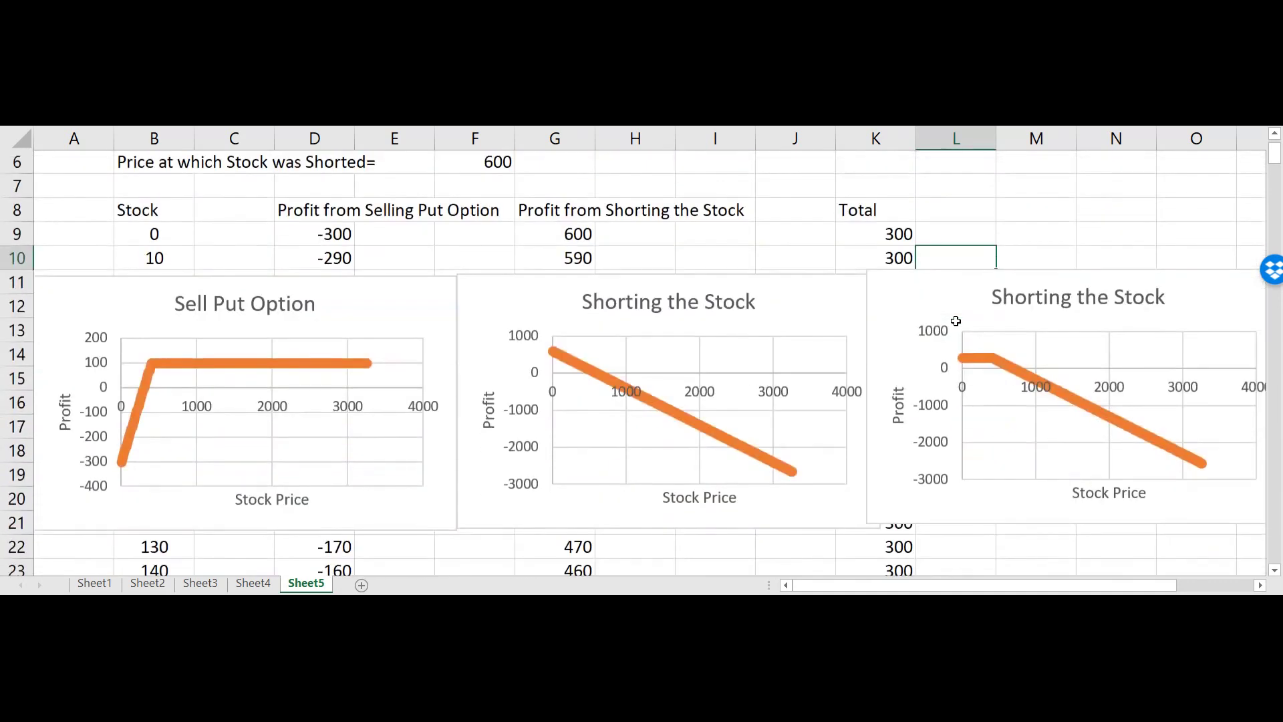
pyautogui.scroll(1, 956, 294)
pyautogui.scroll(1, 680, 224)
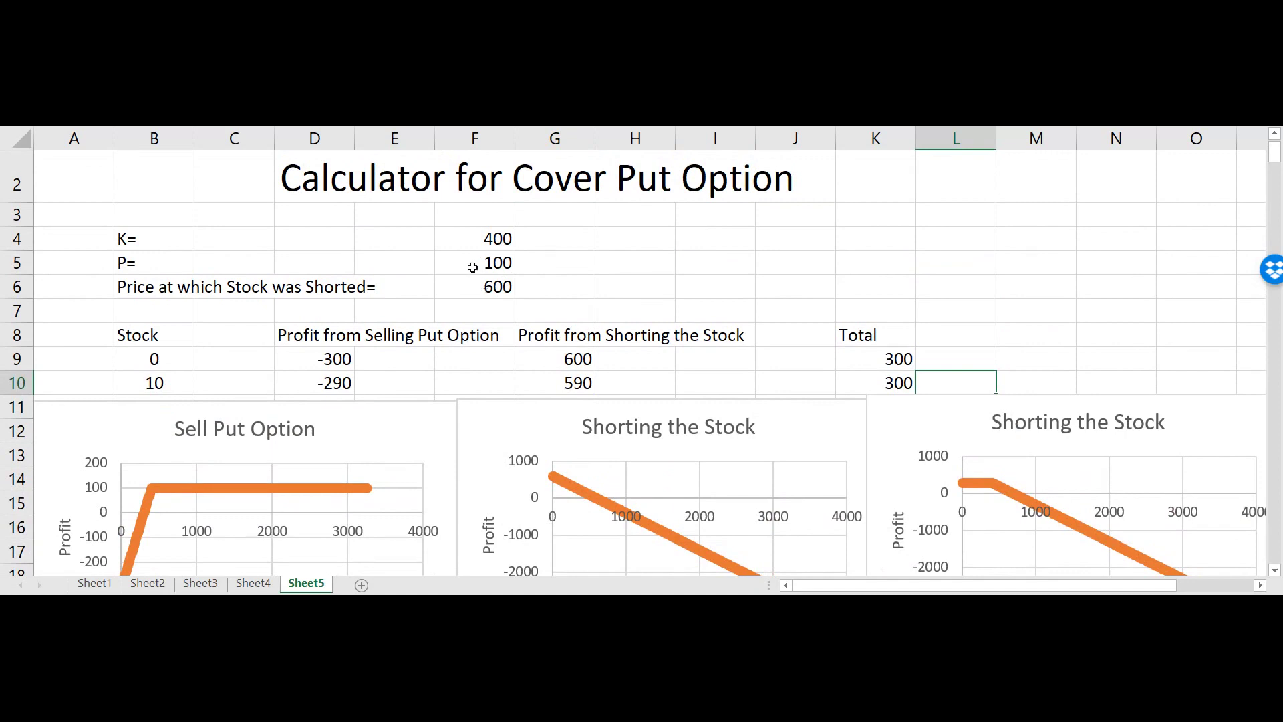
pyautogui.click(474, 289)
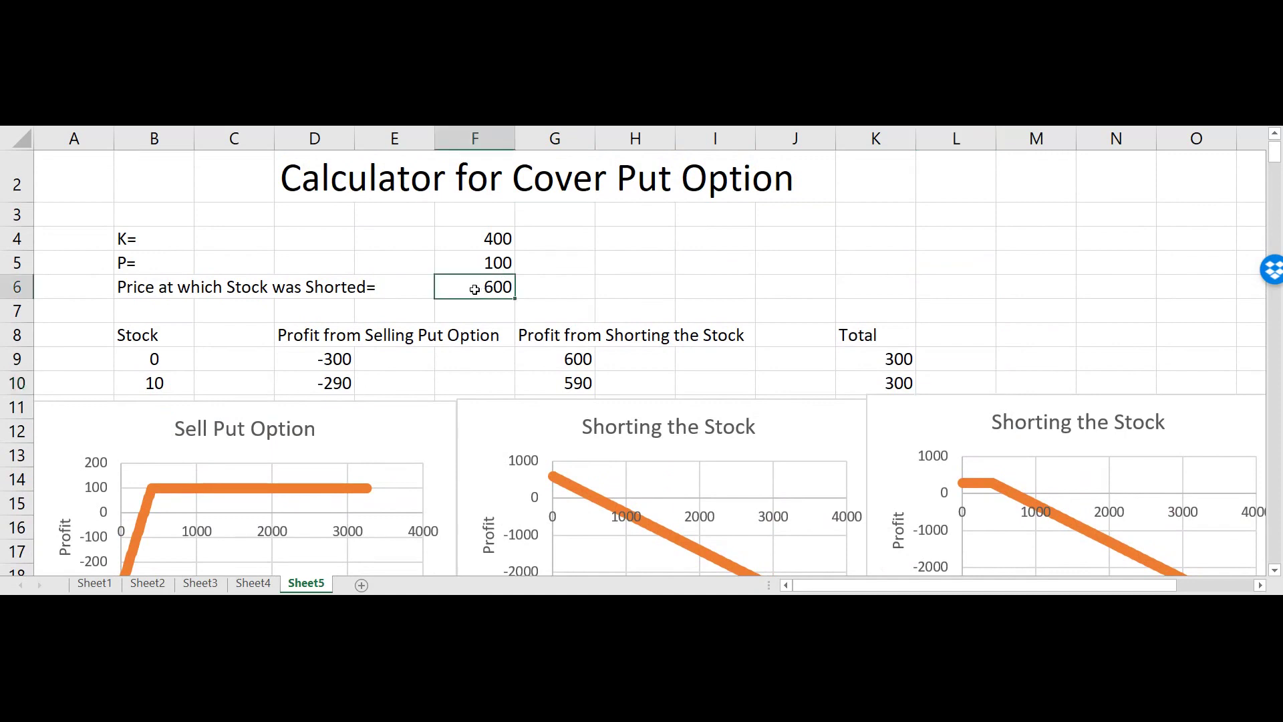
pyautogui.scroll(-1, 474, 288)
pyautogui.scroll(1, 475, 289)
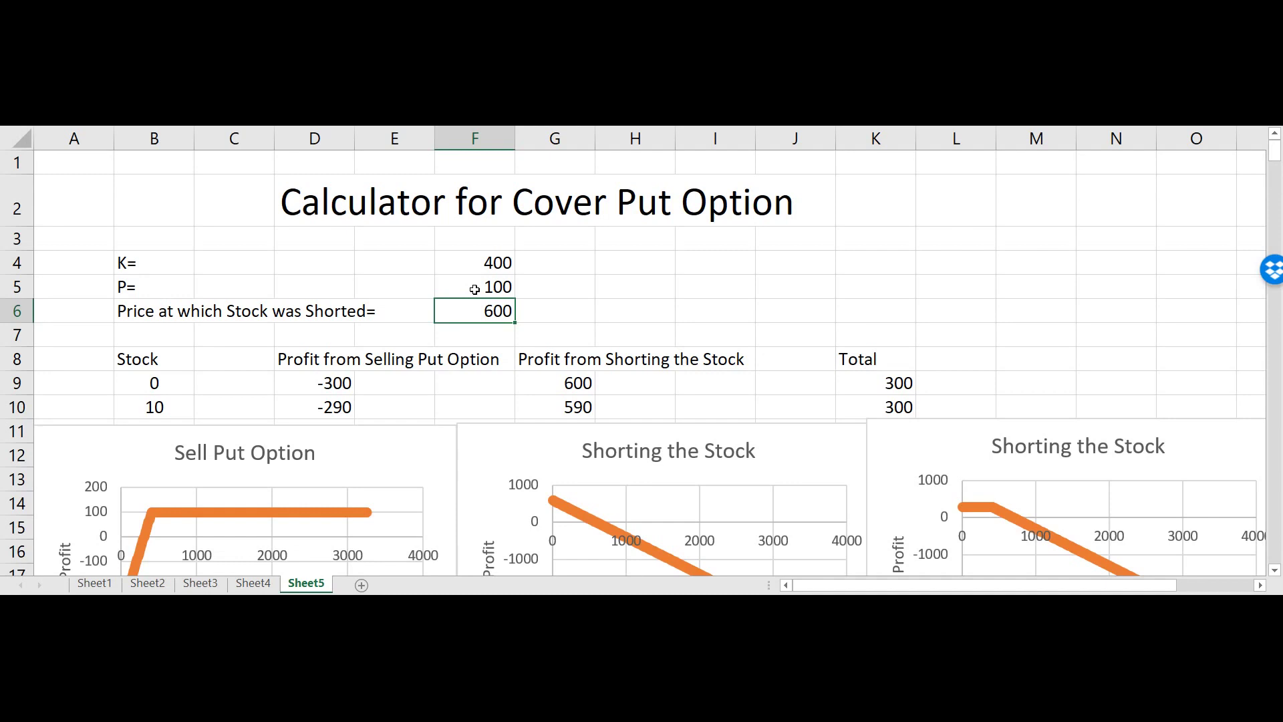
pyautogui.write('1600')
pyautogui.press('Return')
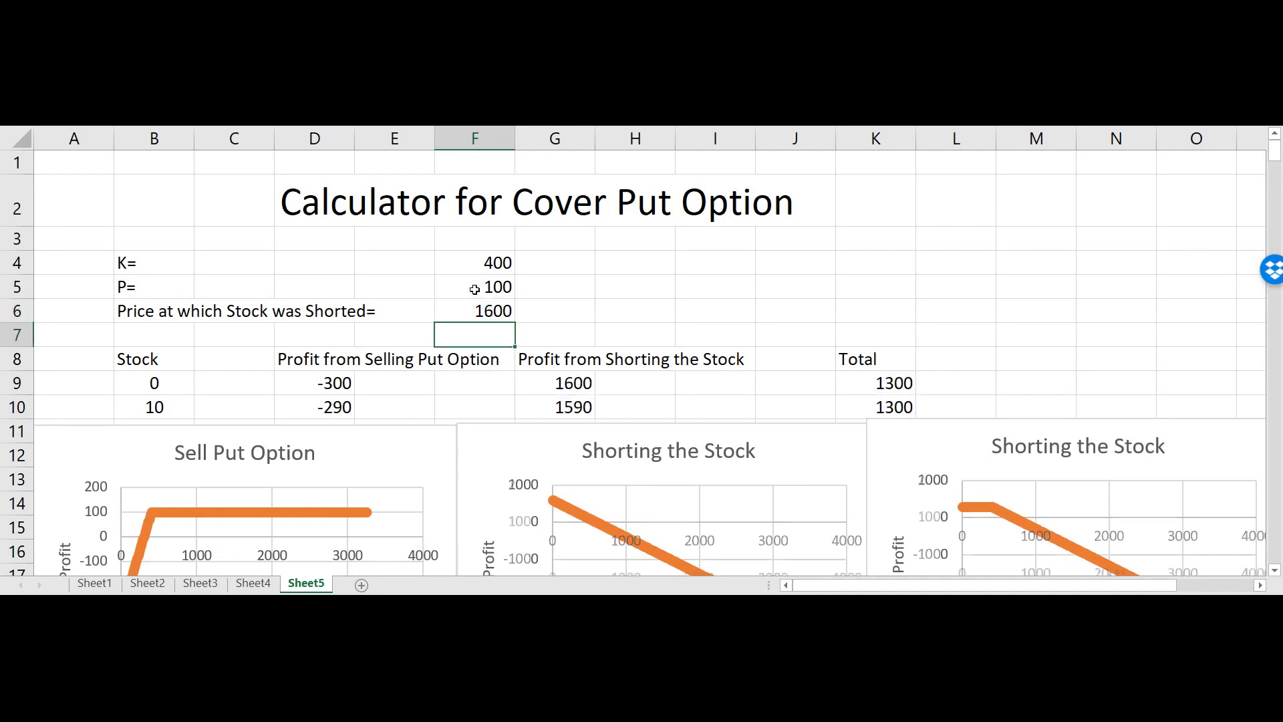
# Set the strike price K in F4 to 1000.
pyautogui.click(462, 260)
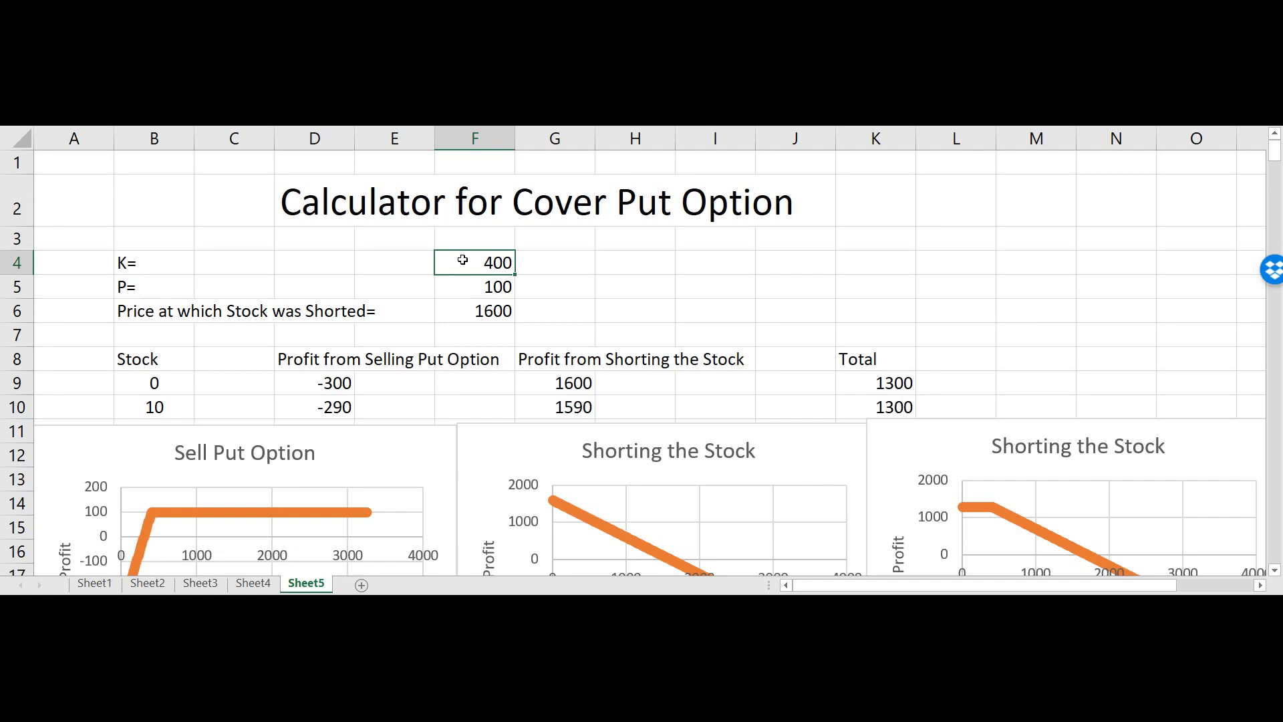
pyautogui.write('1000')
pyautogui.press('Return')
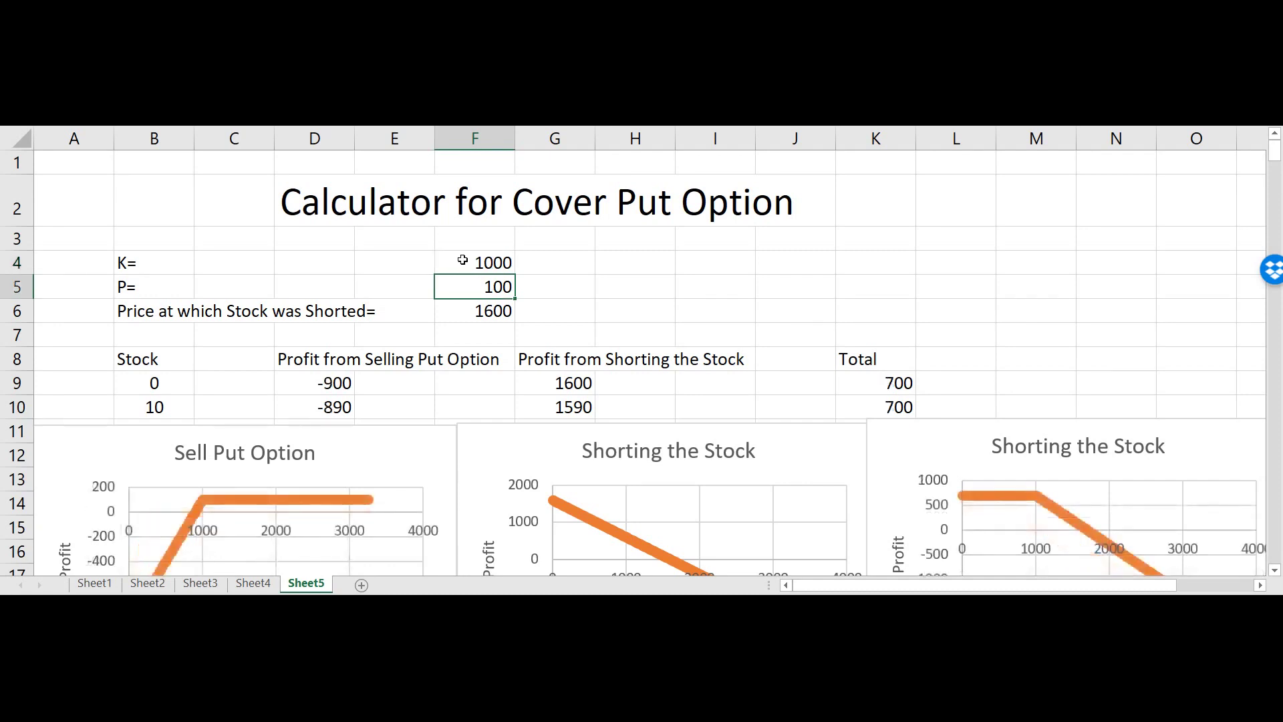
# Examine how the three payoff charts respond to the new strike and shorting prices.
pyautogui.click(695, 326)
pyautogui.scroll(-2, 696, 326)
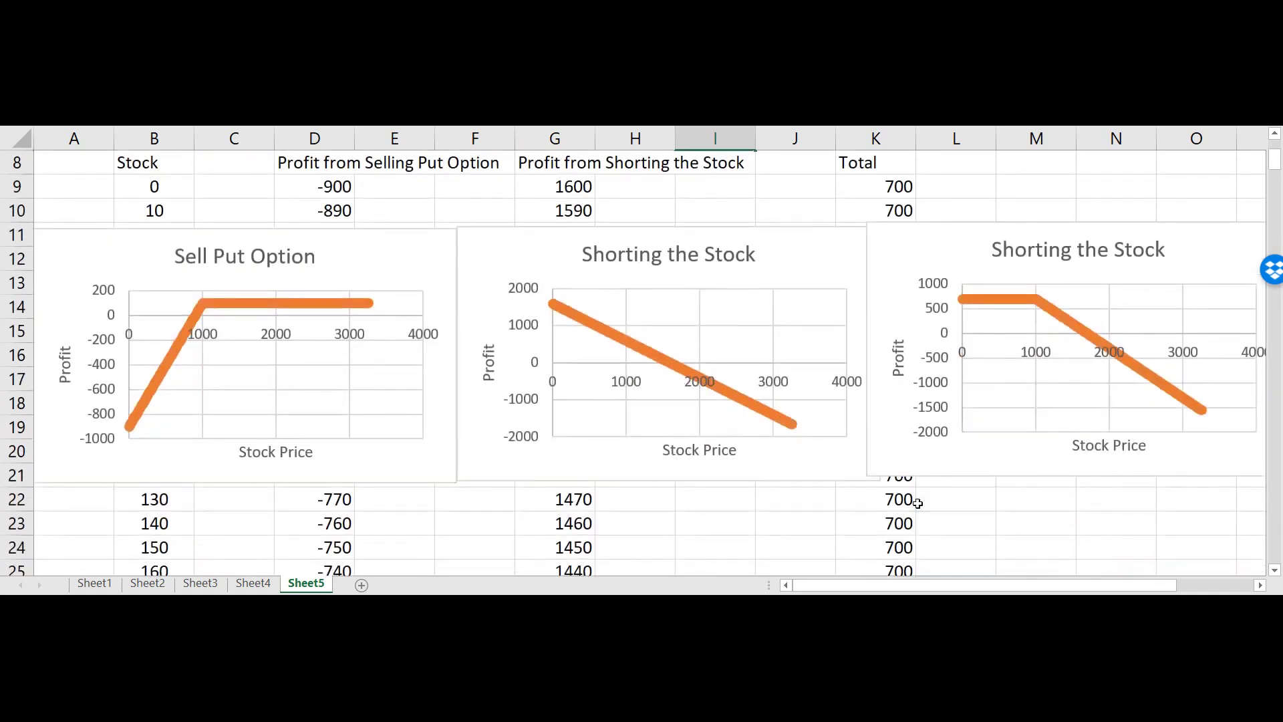
pyautogui.hscroll(2, 918, 504)
pyautogui.scroll(2, 755, 468)
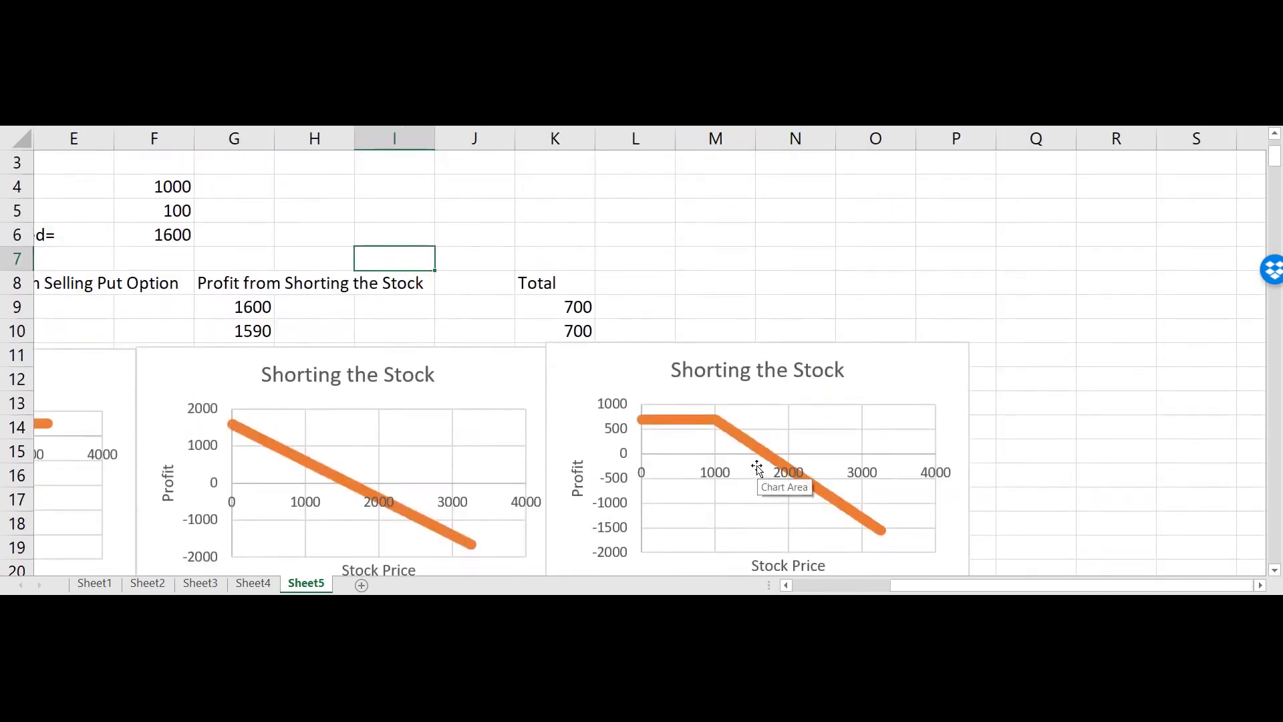
pyautogui.hscroll(-2, 795, 411)
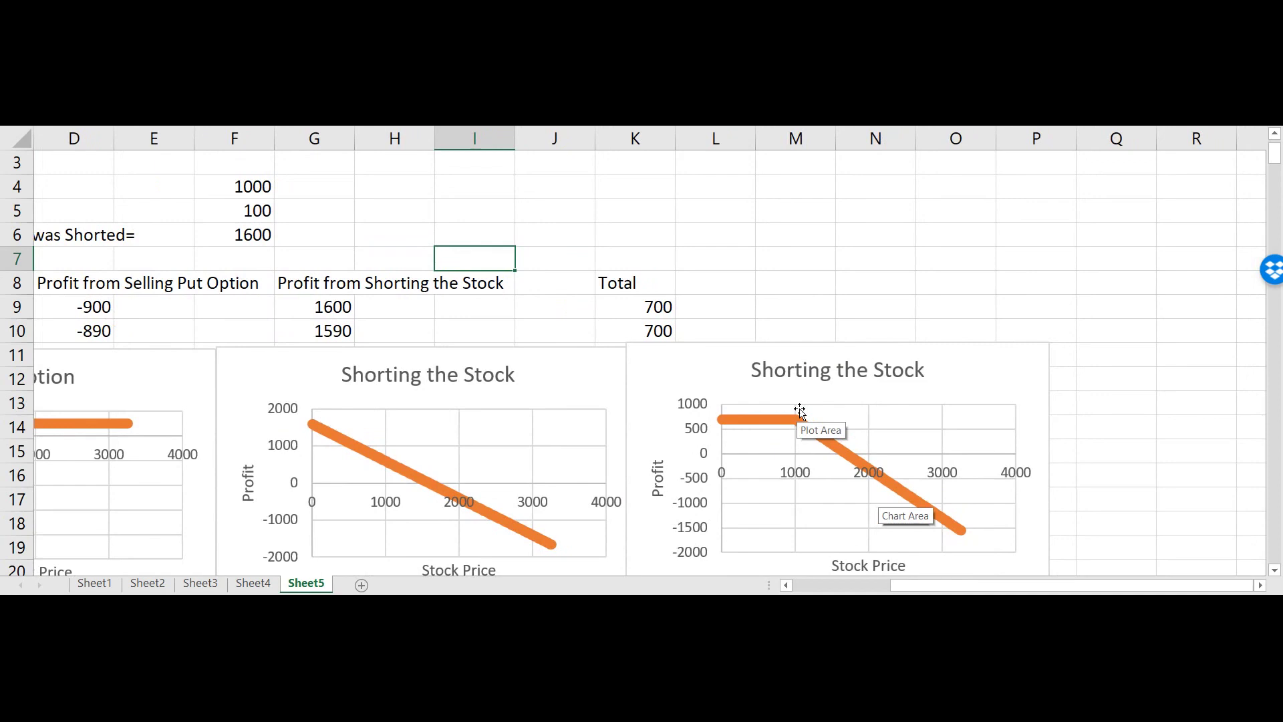
pyautogui.scroll(-1, 802, 414)
pyautogui.scroll(1, 809, 401)
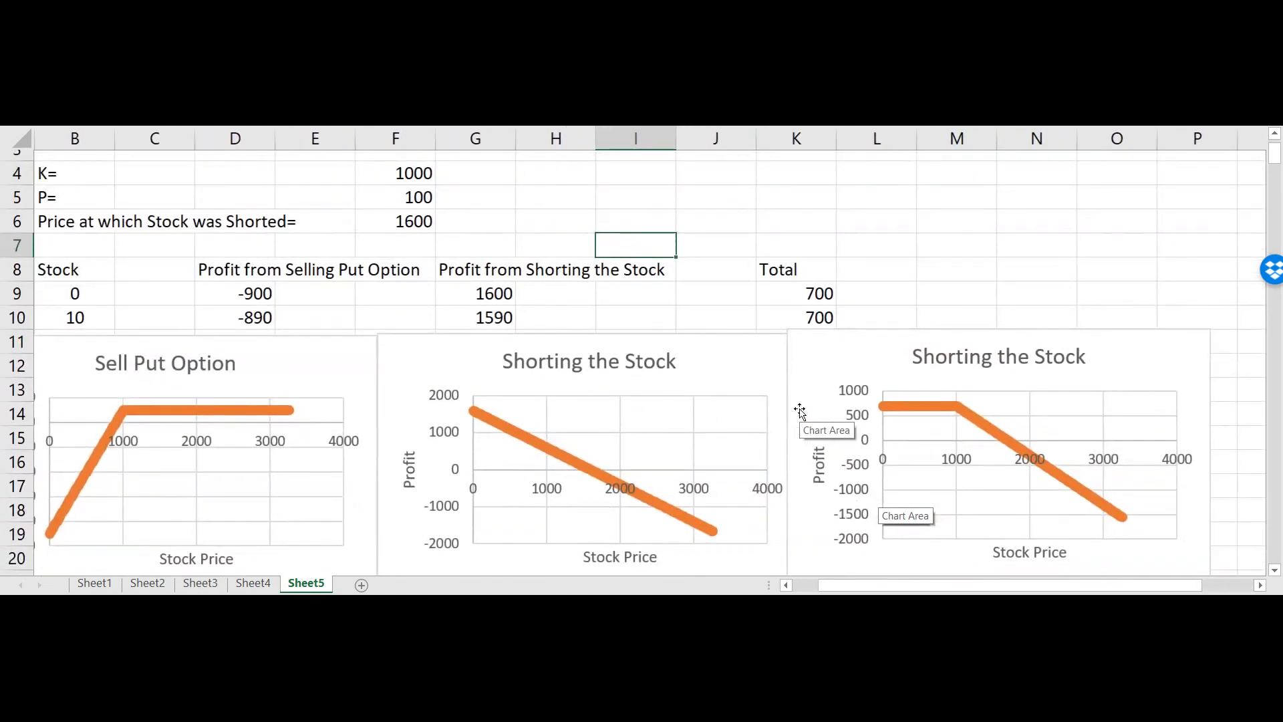
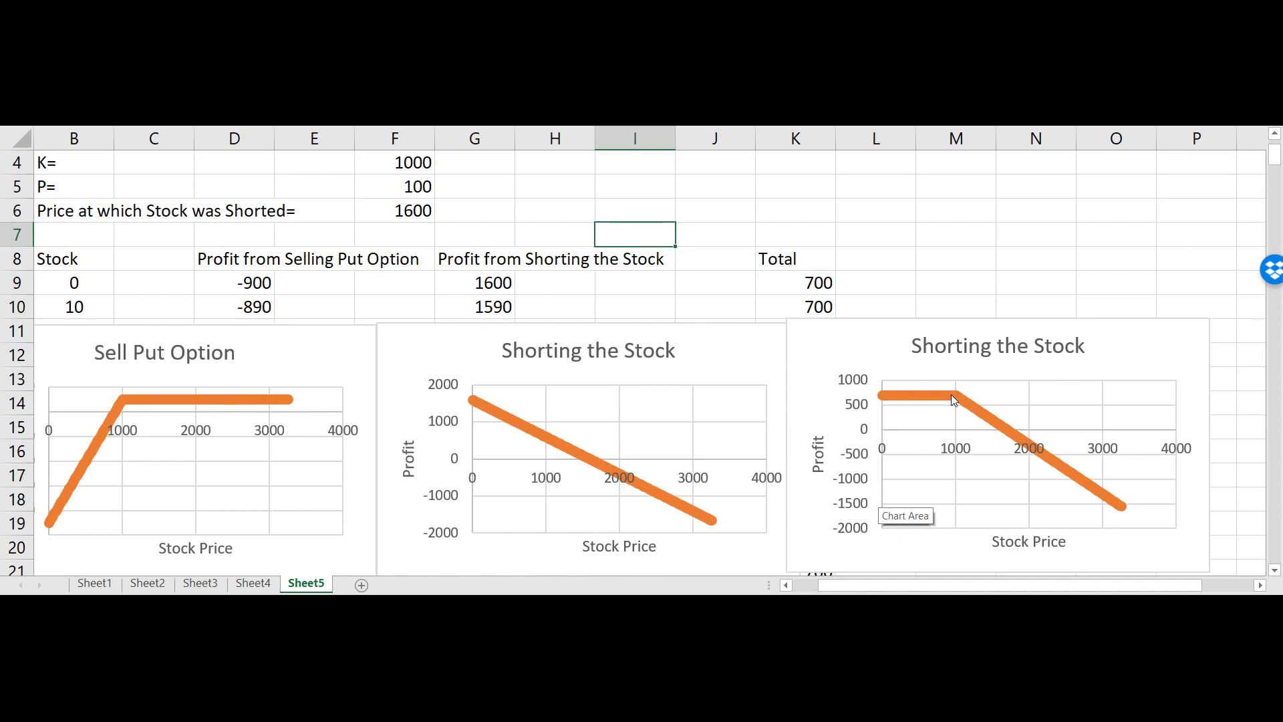
# Add the stock-shorting profit series to the total profit chart, with X values from B9:B334 and Y values from G9:G334.
pyautogui.moveTo(954, 399)
pyautogui.rightClick(1141, 358)
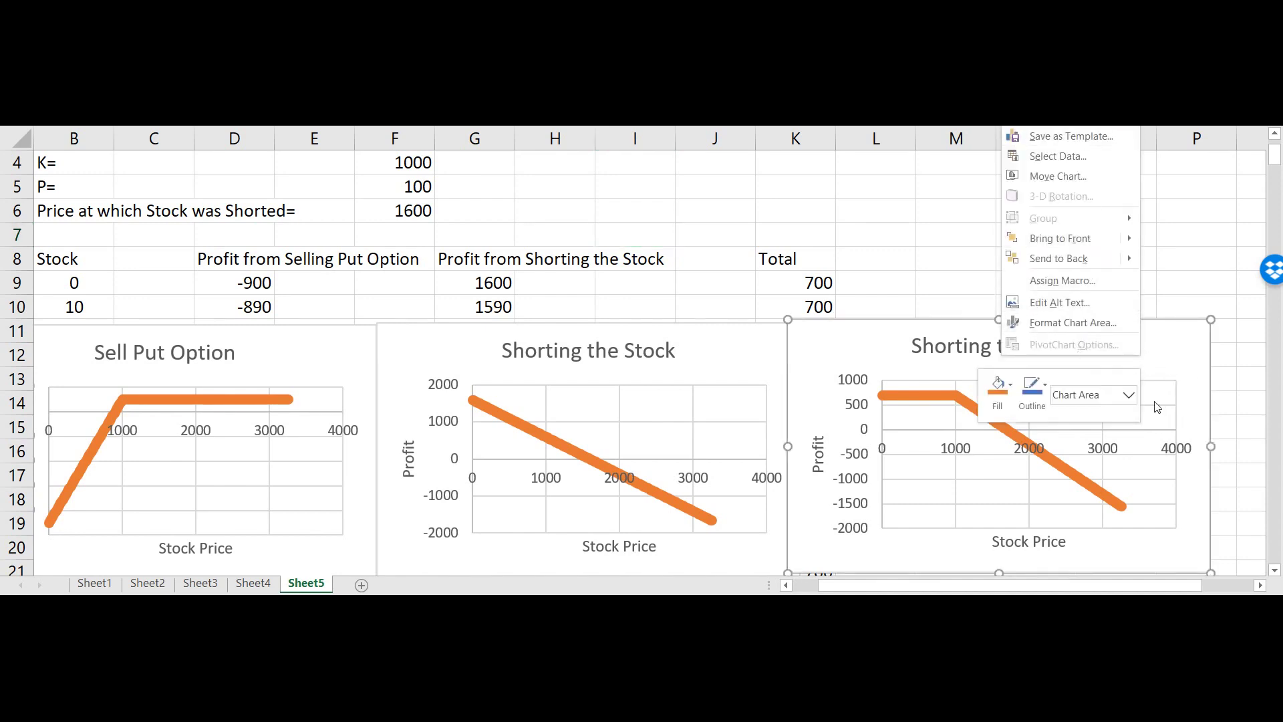
pyautogui.rightClick(1107, 456)
pyautogui.click(1132, 485)
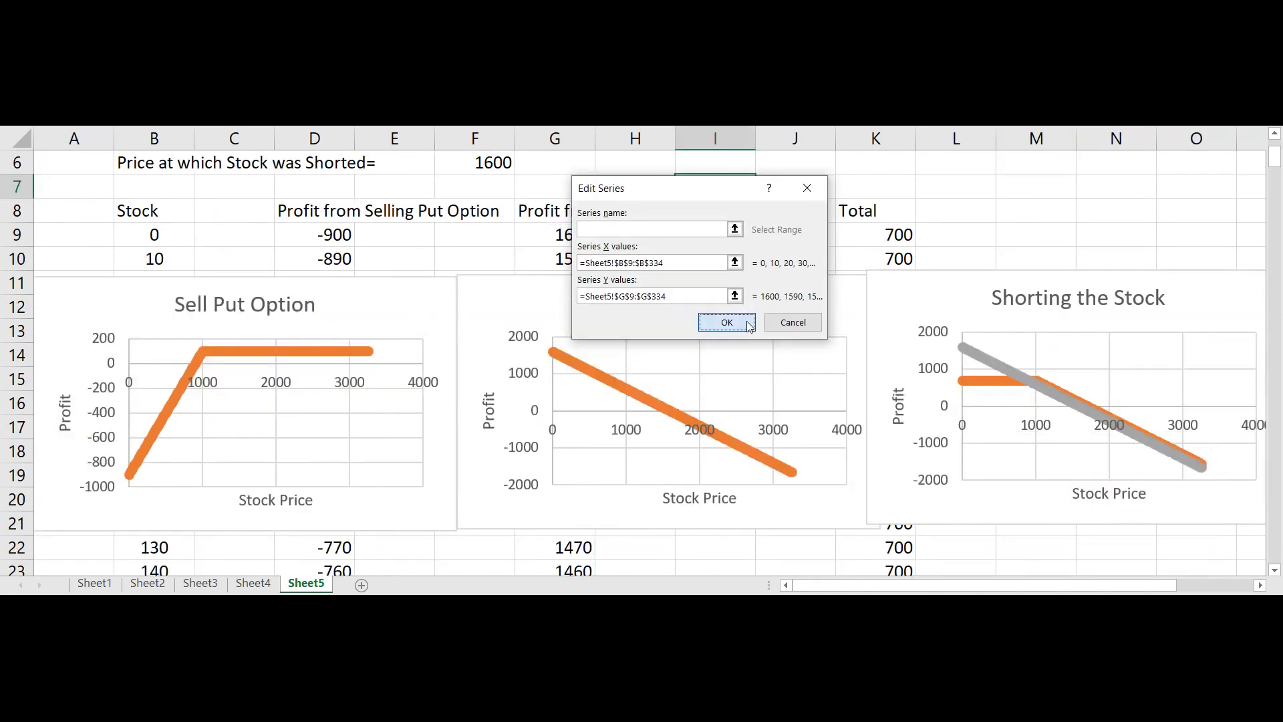
pyautogui.click(724, 322)
pyautogui.click(836, 378)
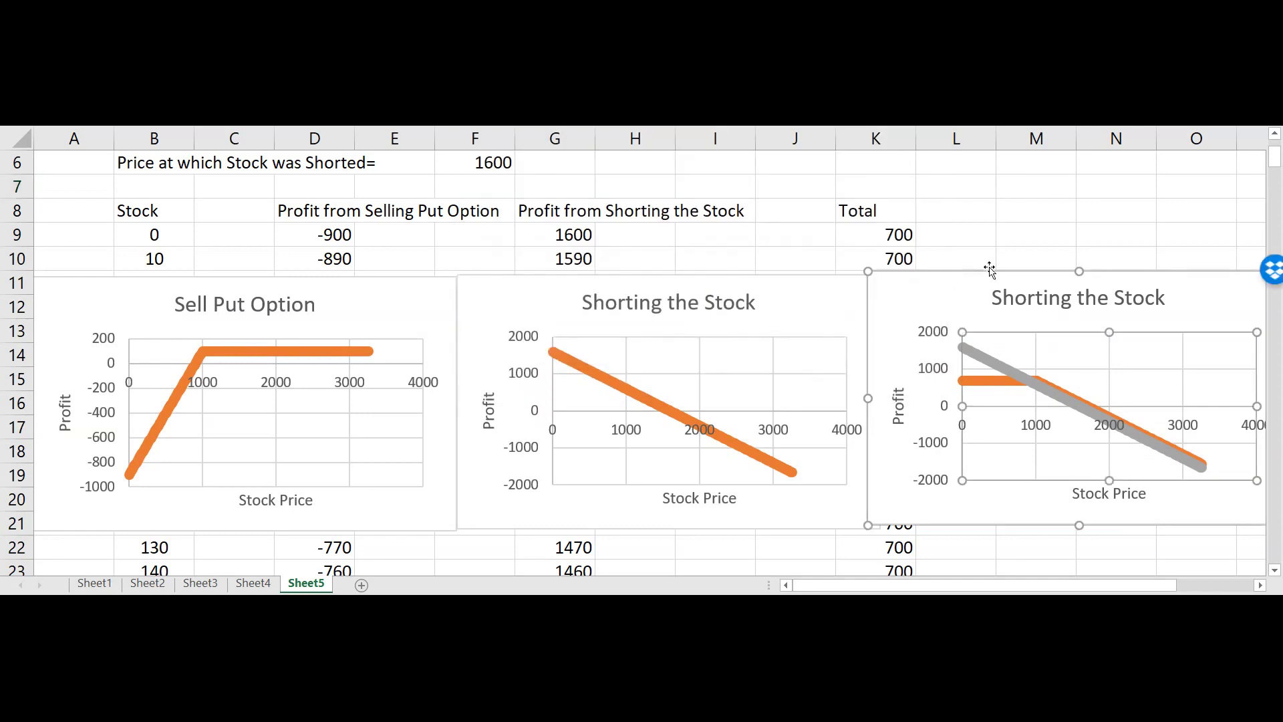
pyautogui.click(1003, 262)
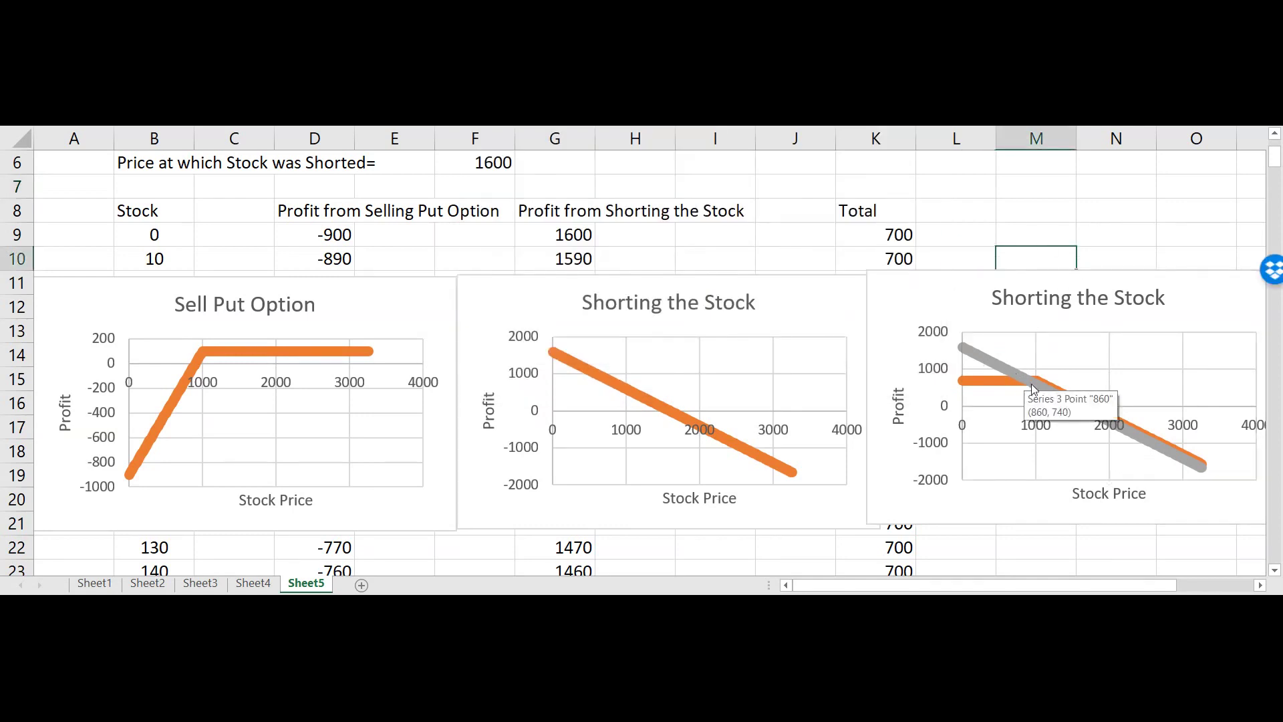
# Set the put premium P in F5 to 200.
pyautogui.scroll(1, 833, 332)
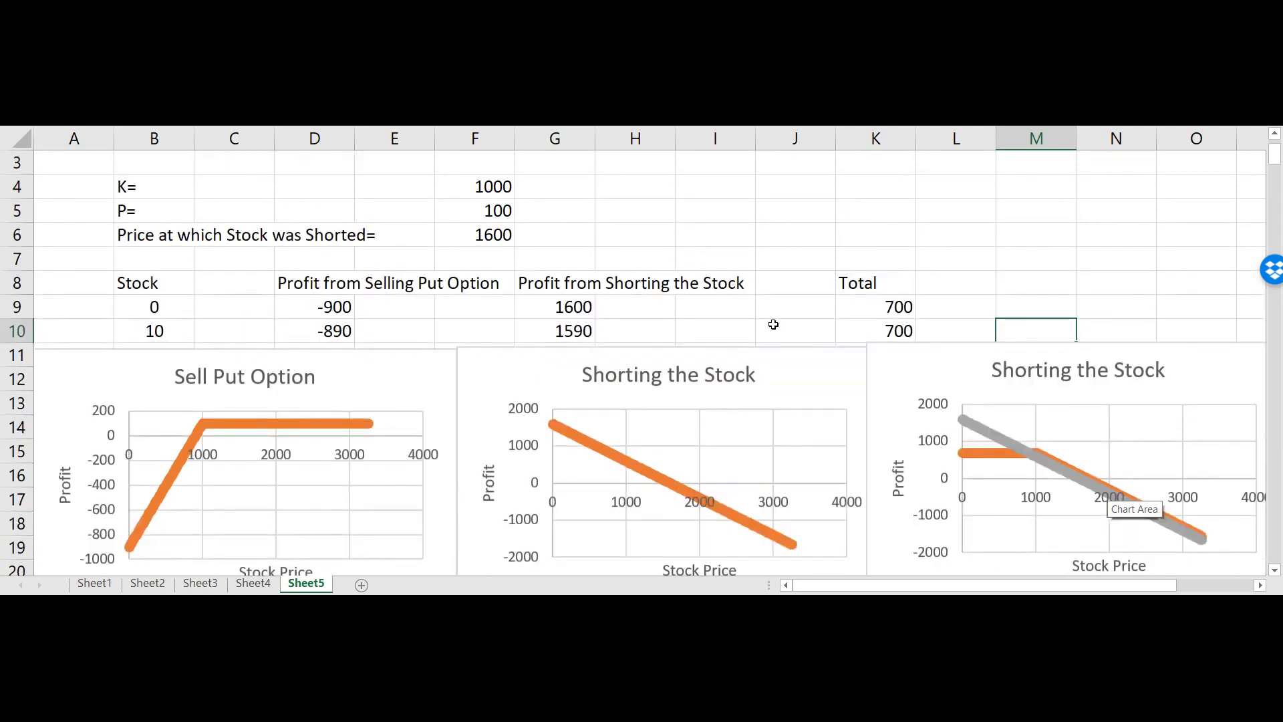
pyautogui.click(473, 207)
pyautogui.write('200')
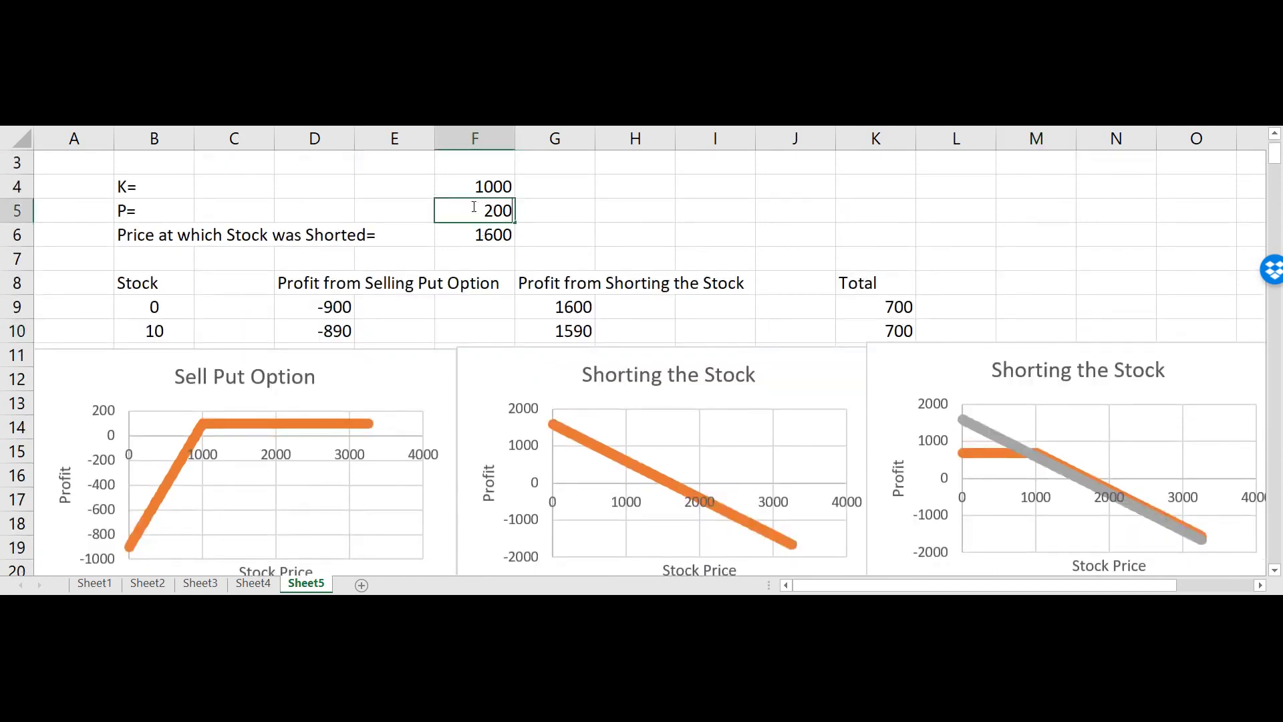
pyautogui.press('Return')
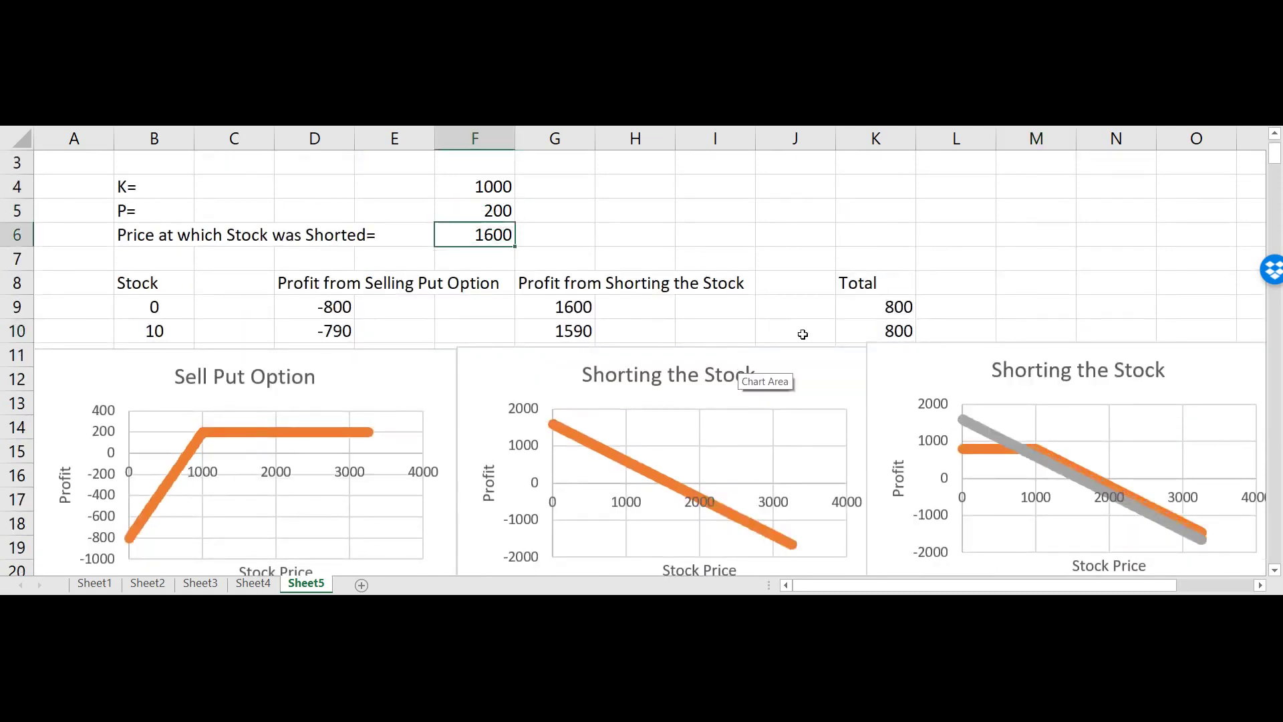
# Examine the total profit in K9 and compare the total payoff with the stock-shorting line in the combined chart.
pyautogui.click(872, 306)
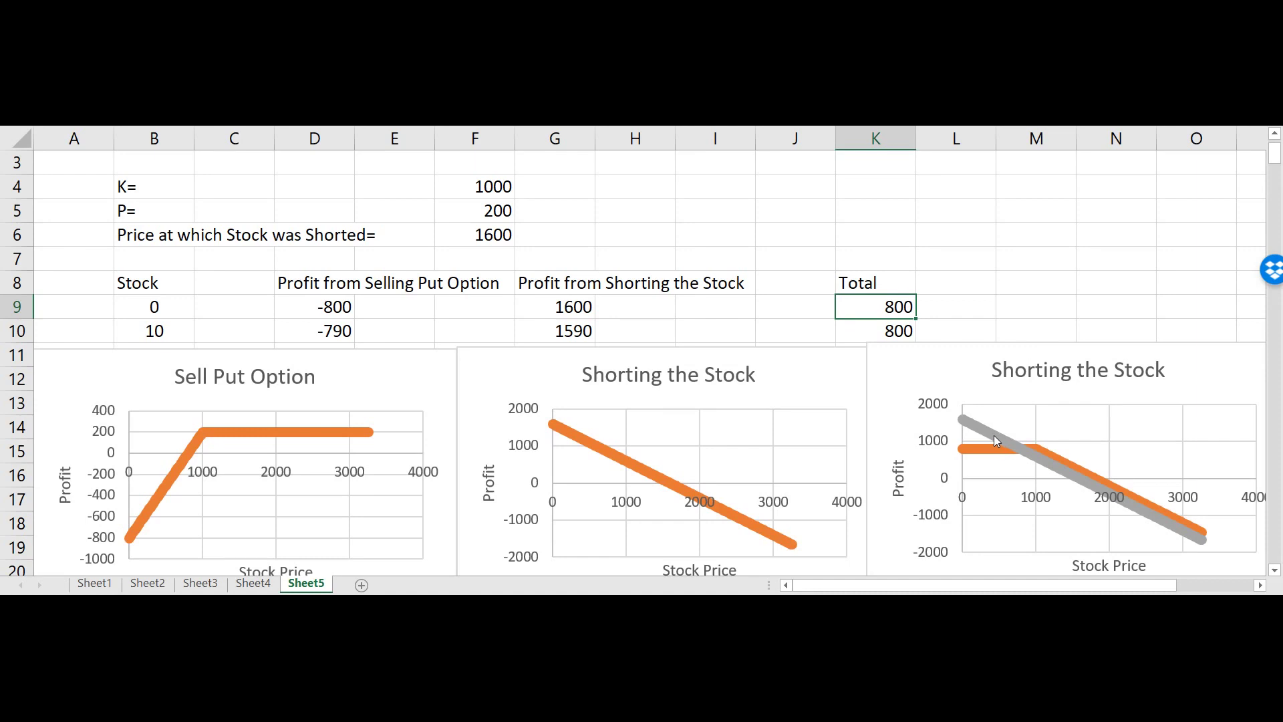
pyautogui.moveTo(1039, 459)
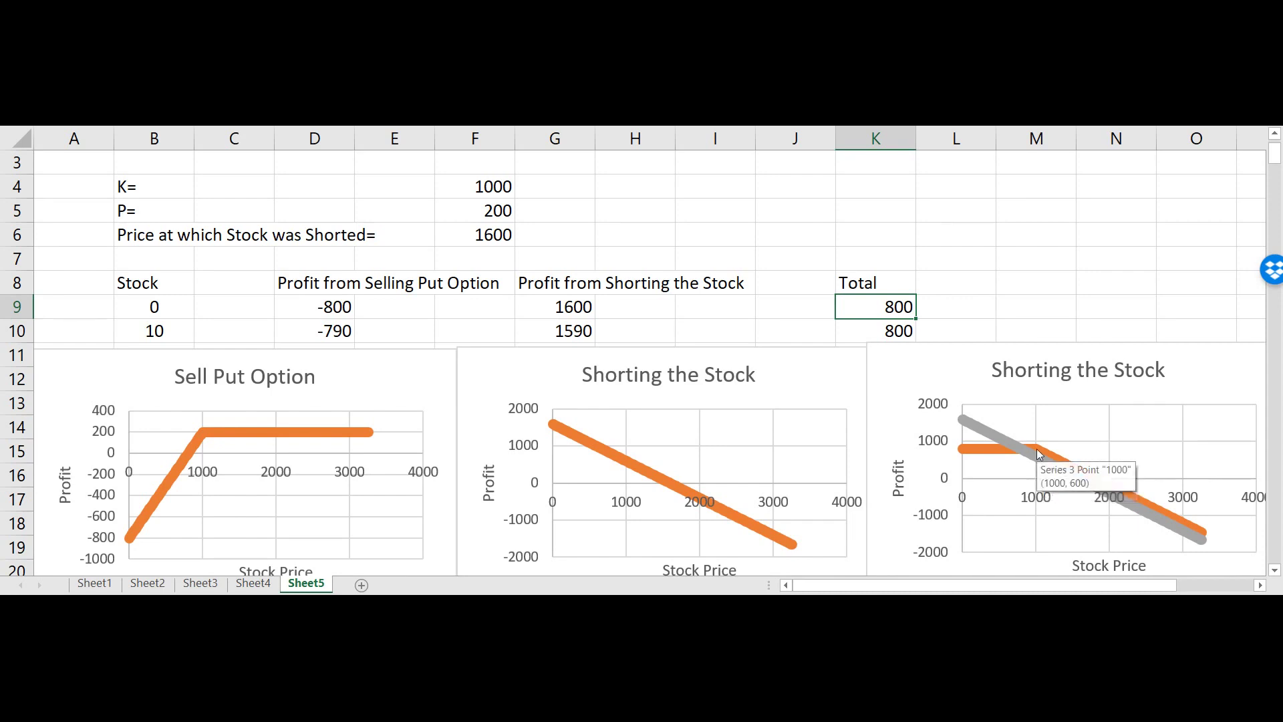
pyautogui.scroll(-1, 1035, 298)
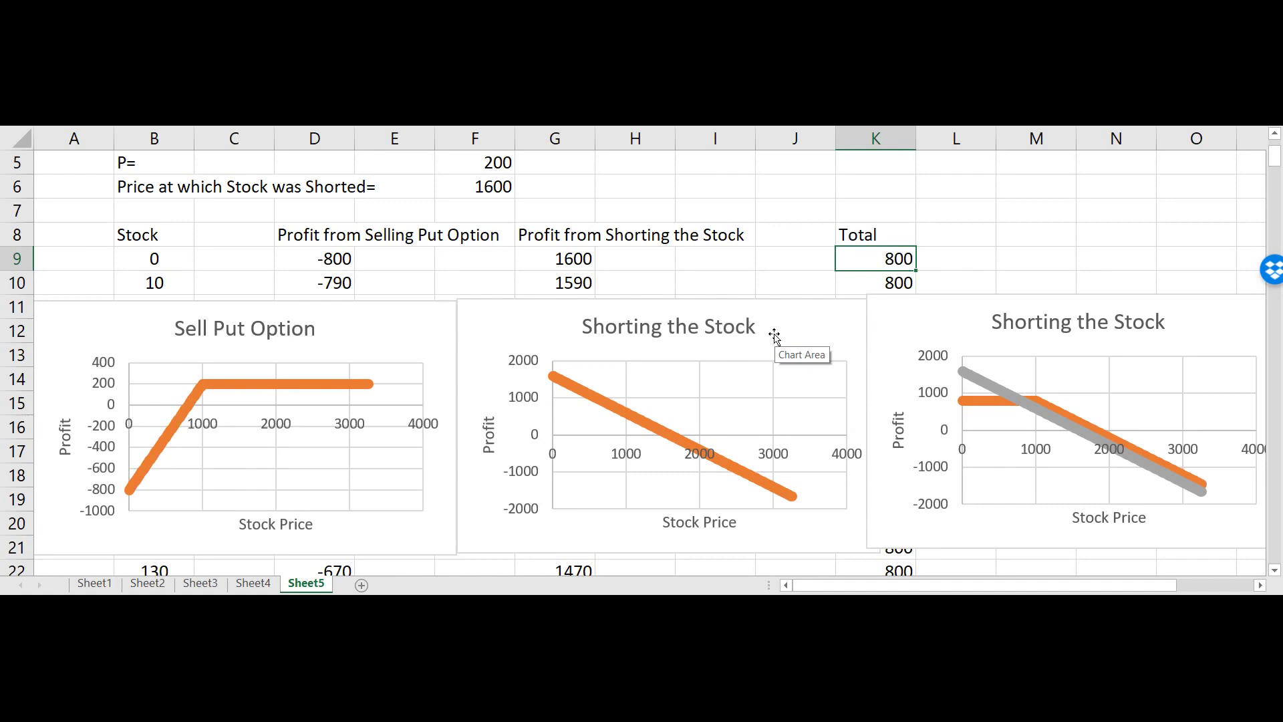
pyautogui.click(989, 218)
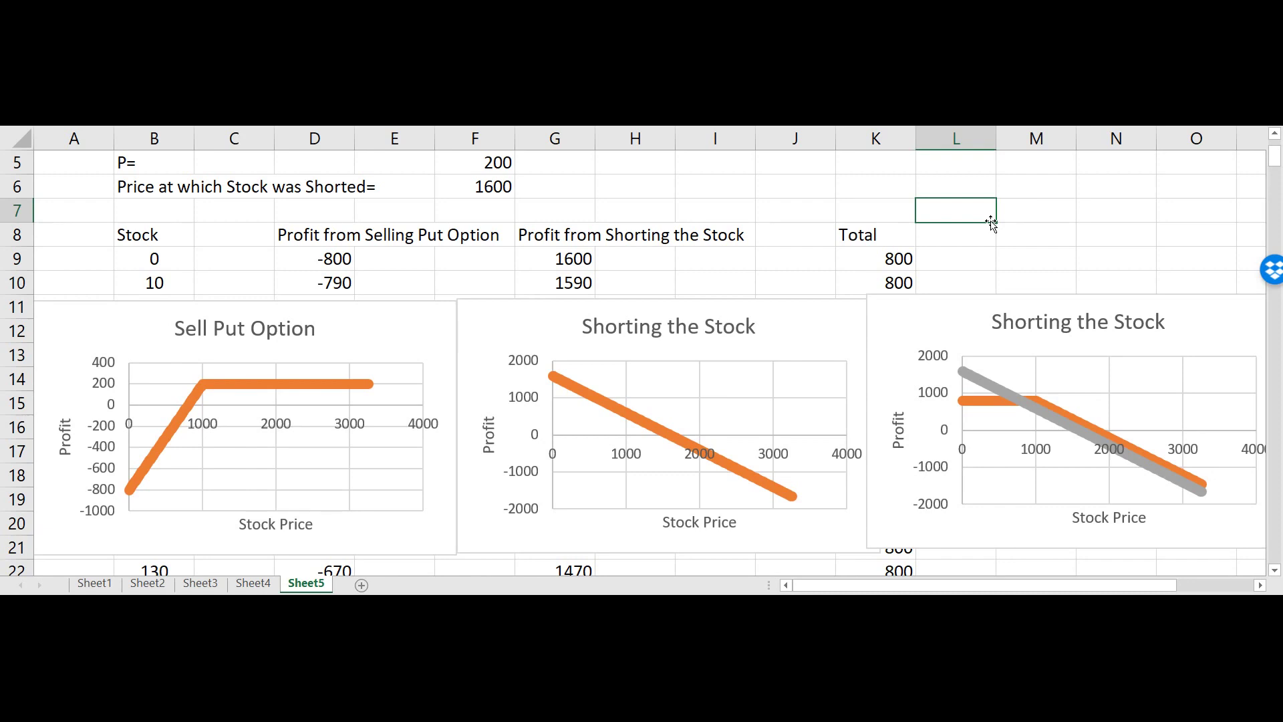
pyautogui.click(733, 251)
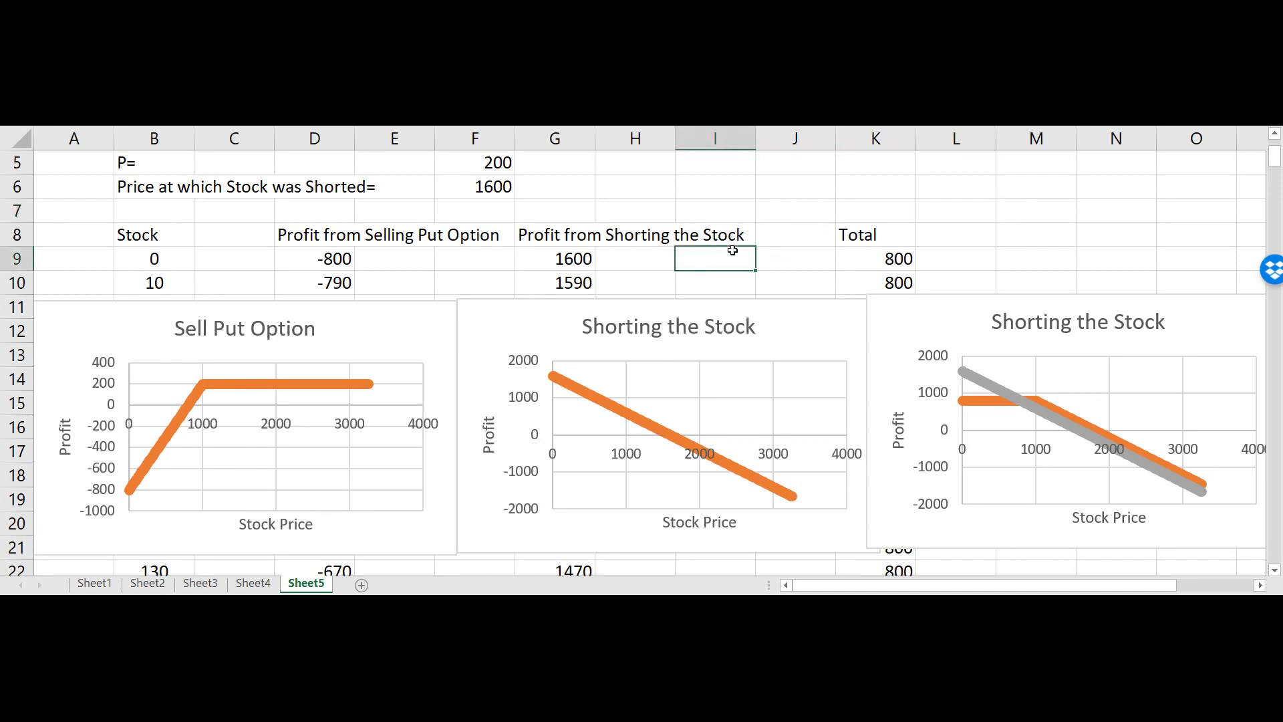